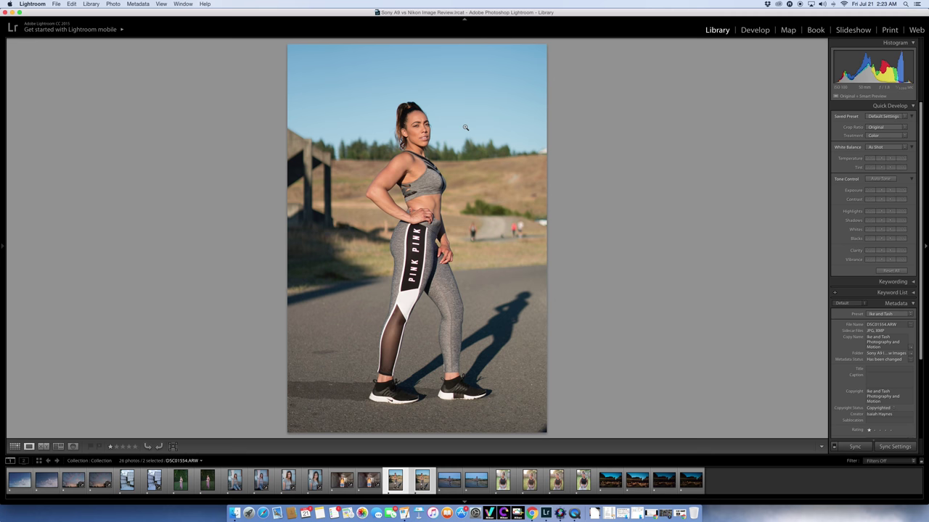
# - Compare the two sunlit portrait shots DSC01554.ARW and SA904517.ARW by switching back and forth between them at full view
pyautogui.press('Right')
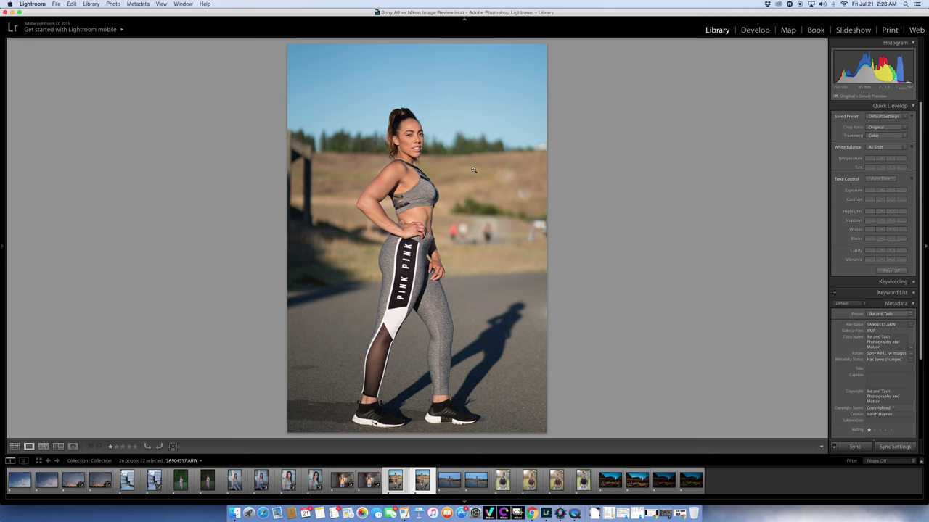
pyautogui.press('Right')
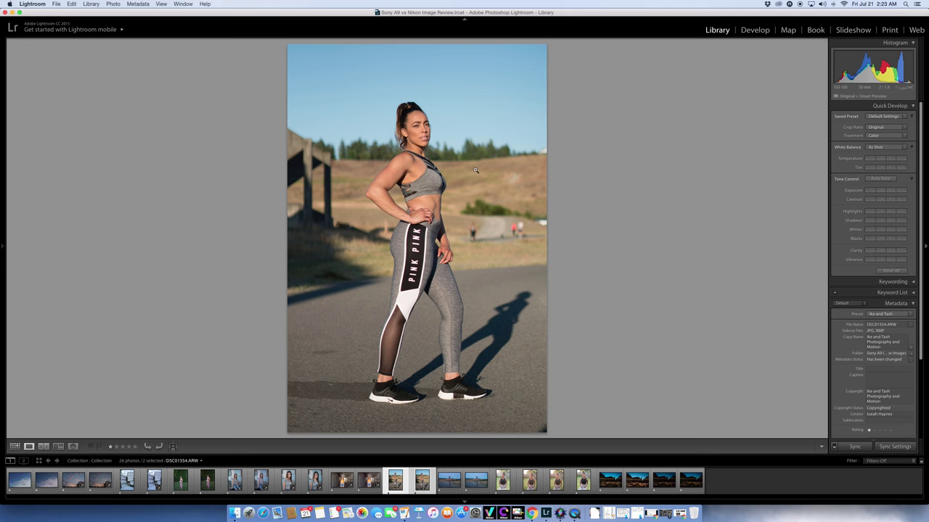
pyautogui.press('Right')
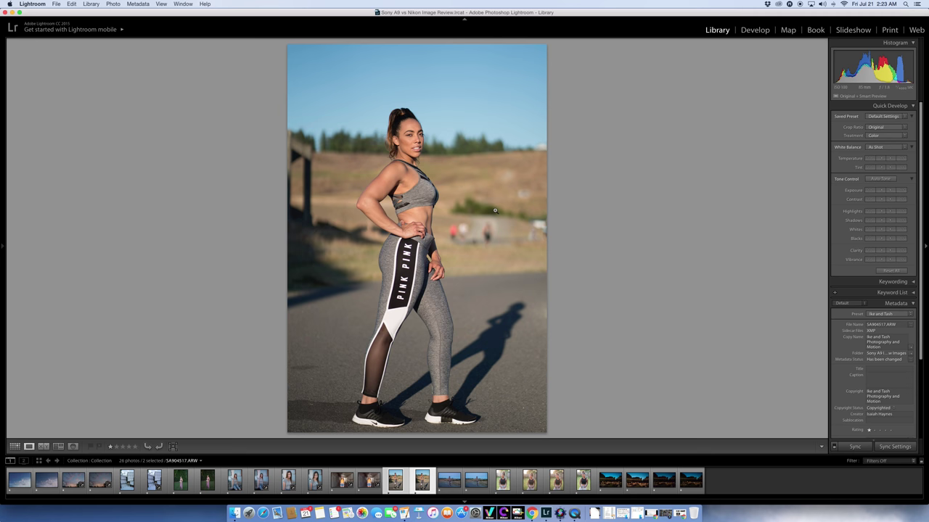
pyautogui.press('Left')
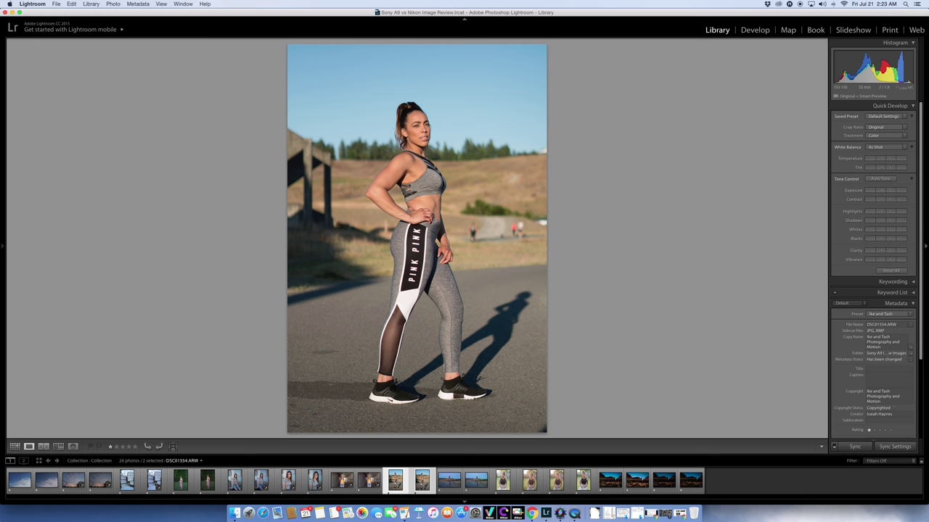
pyautogui.press('Right')
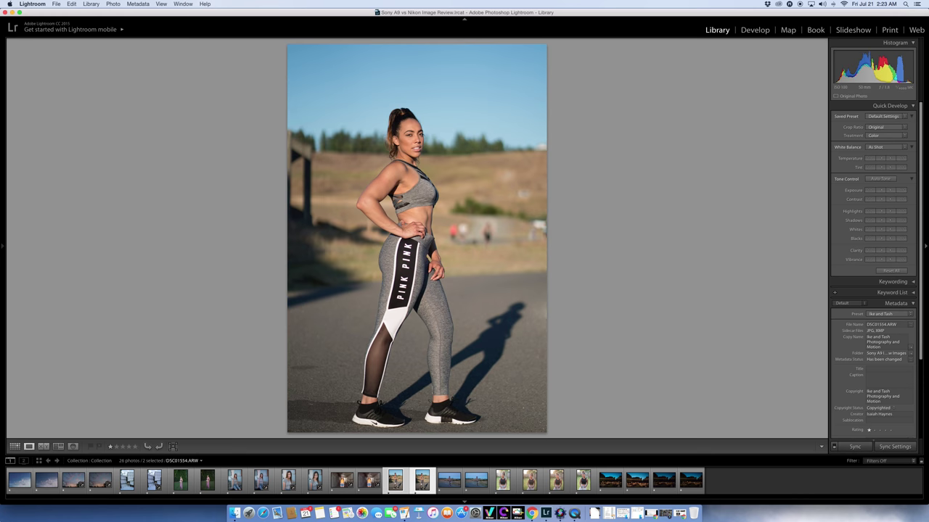
pyautogui.press('Left')
pyautogui.press('Right')
pyautogui.press('Left')
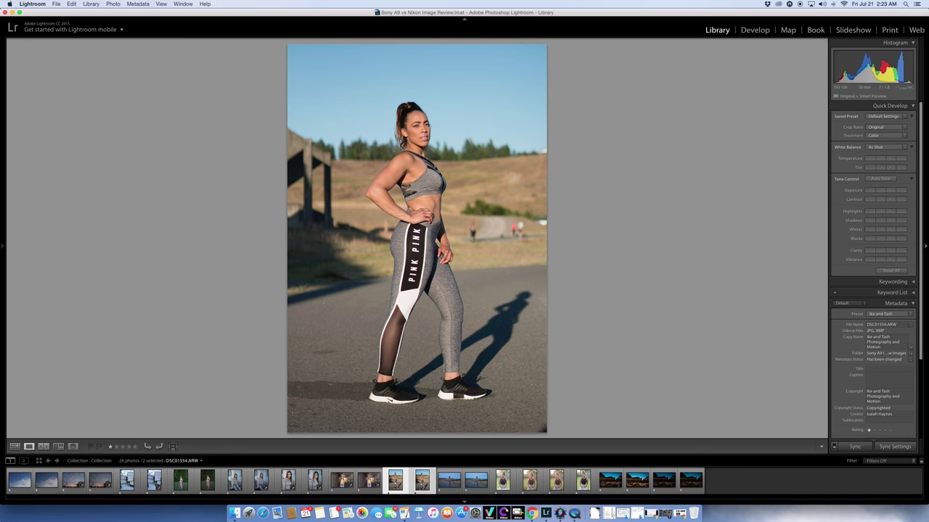
pyautogui.press('Right')
pyautogui.press('Left')
pyautogui.press('Right')
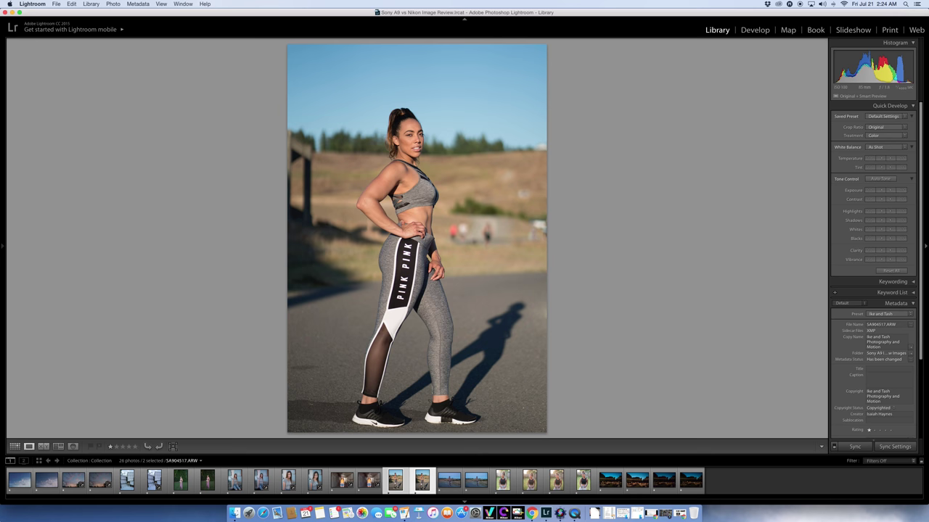
pyautogui.press('Left')
pyautogui.press('Right')
# - Compare the dusk shots DSC02105.ARW and SA905310.ARW at full view, alternating between them to judge colour and exposure
pyautogui.click(447, 479)
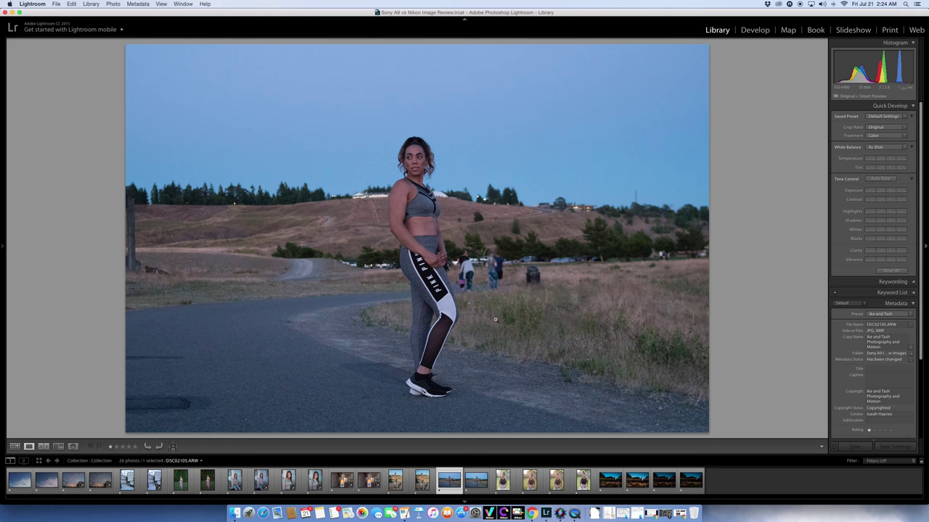
pyautogui.click(476, 485)
pyautogui.click(450, 484)
pyautogui.click(476, 484)
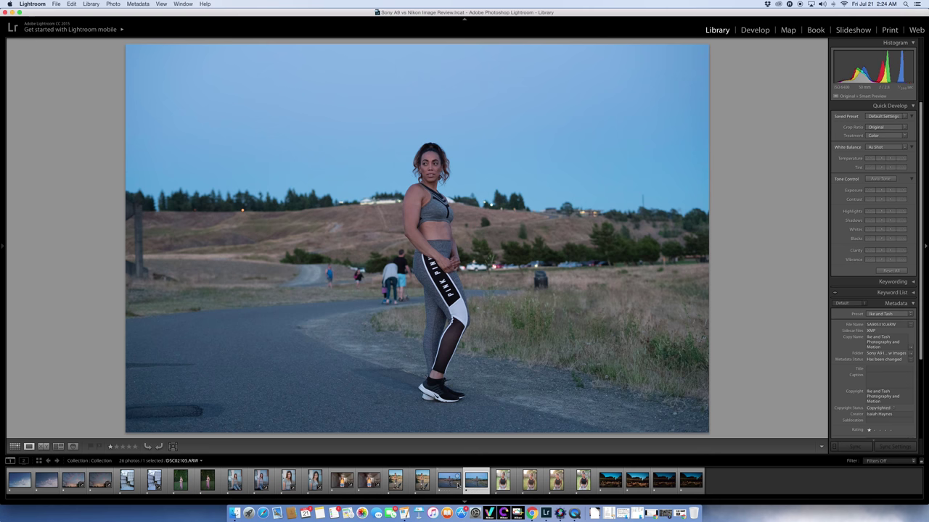
pyautogui.click(449, 485)
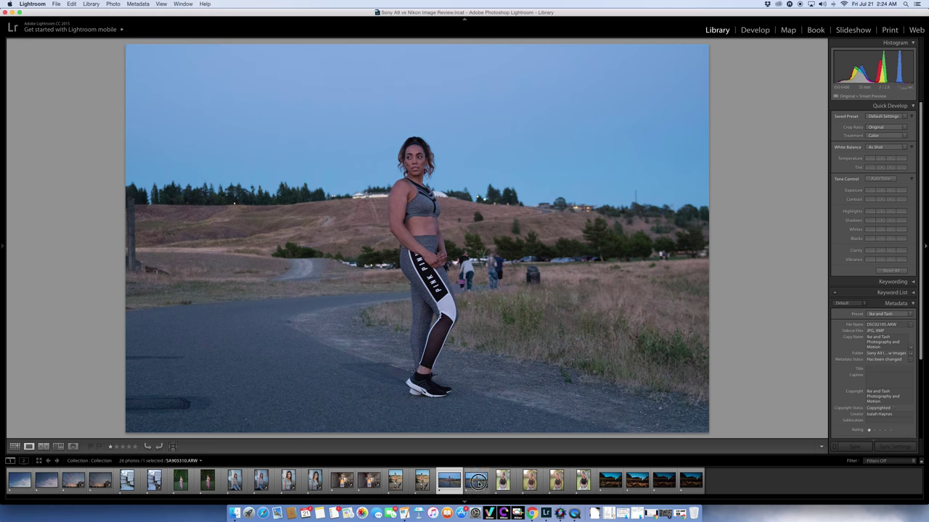
pyautogui.click(476, 484)
pyautogui.click(451, 485)
pyautogui.click(477, 484)
pyautogui.click(460, 484)
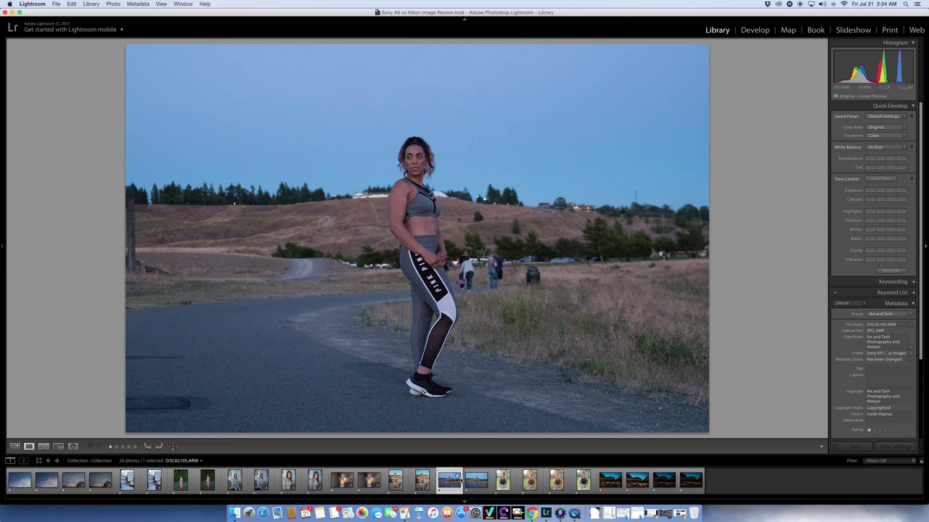
pyautogui.click(477, 485)
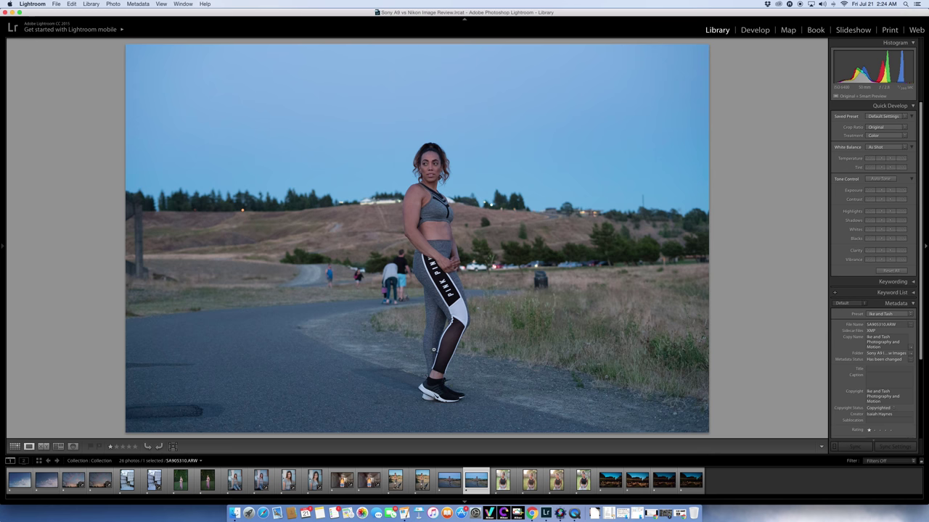
pyautogui.click(448, 485)
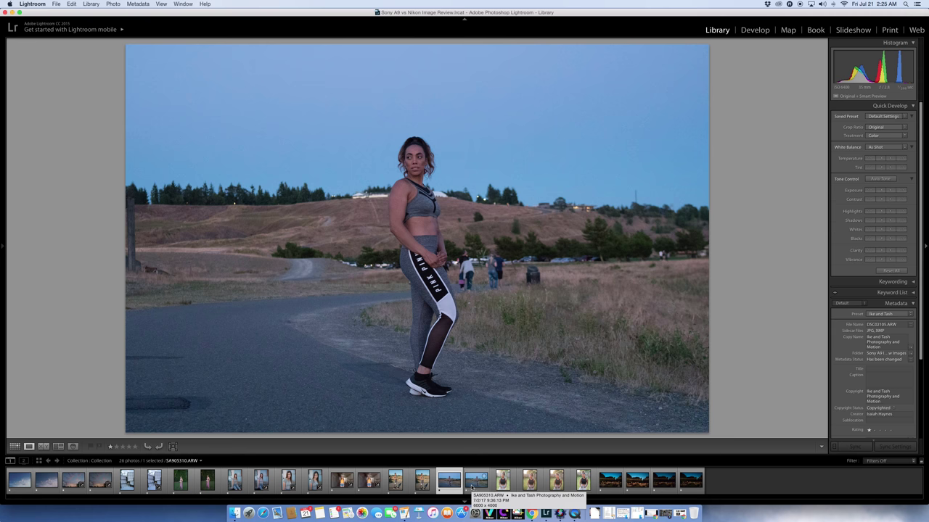
pyautogui.click(475, 485)
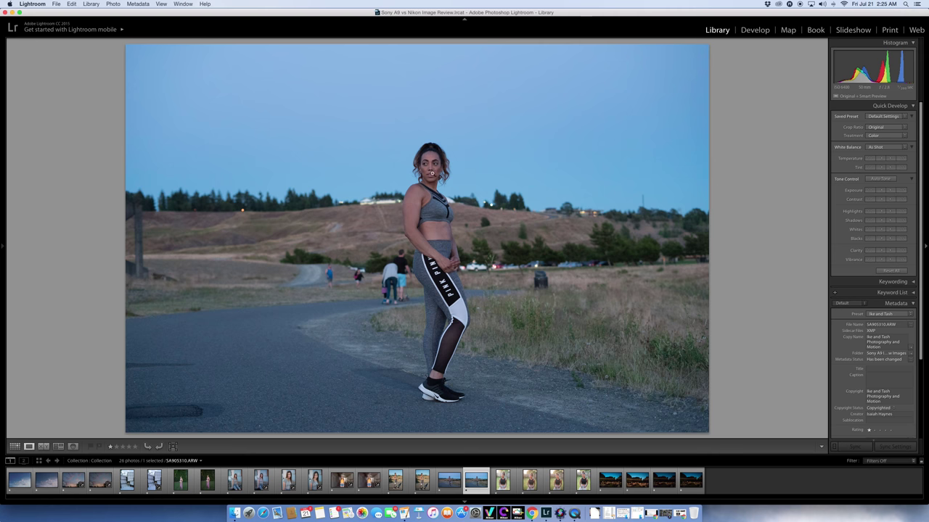
# - Examine the woman's face and the sky noise up close in SA905310.ARW and DSC02105.ARW, alternating between the two, and return to full view
pyautogui.click(433, 161)
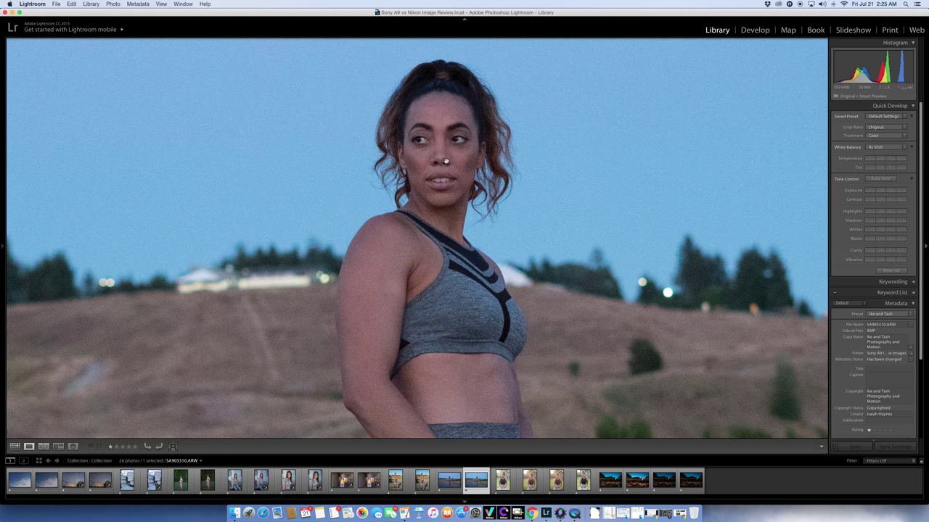
pyautogui.press('Left')
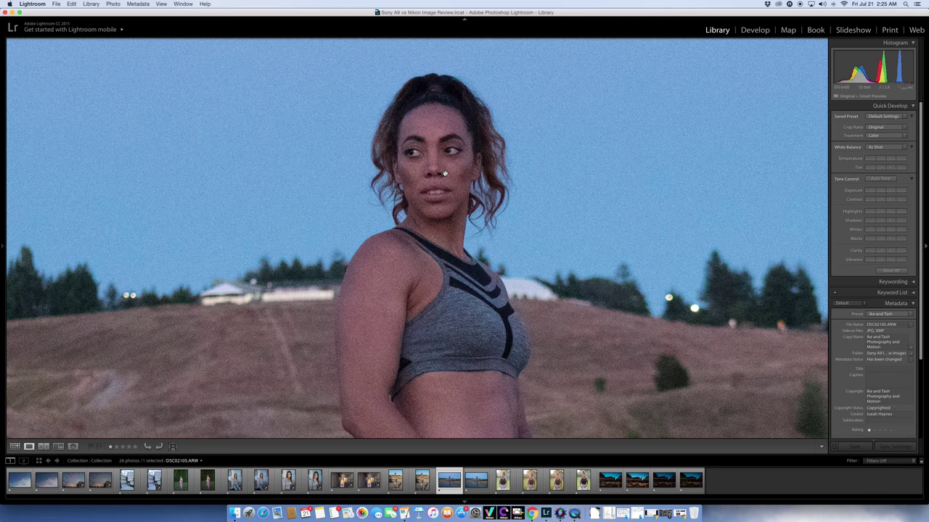
pyautogui.press('Right')
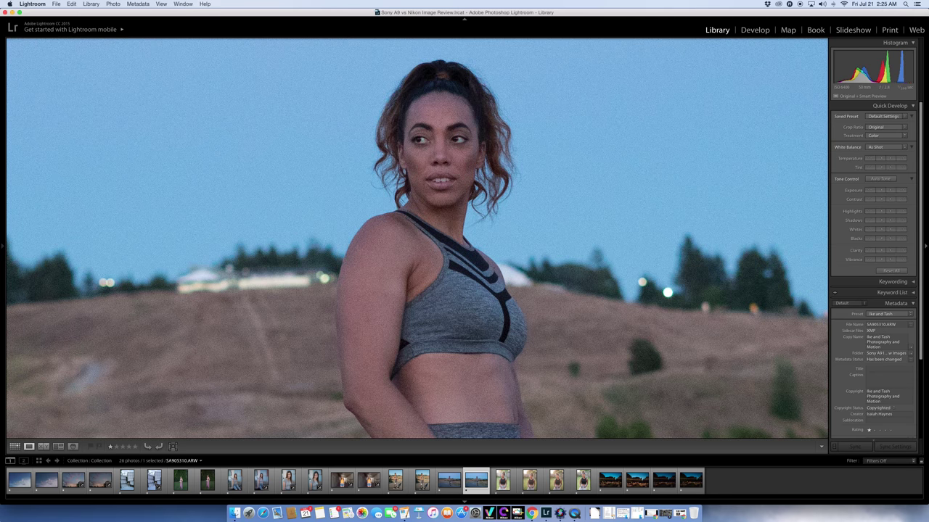
pyautogui.press('Left')
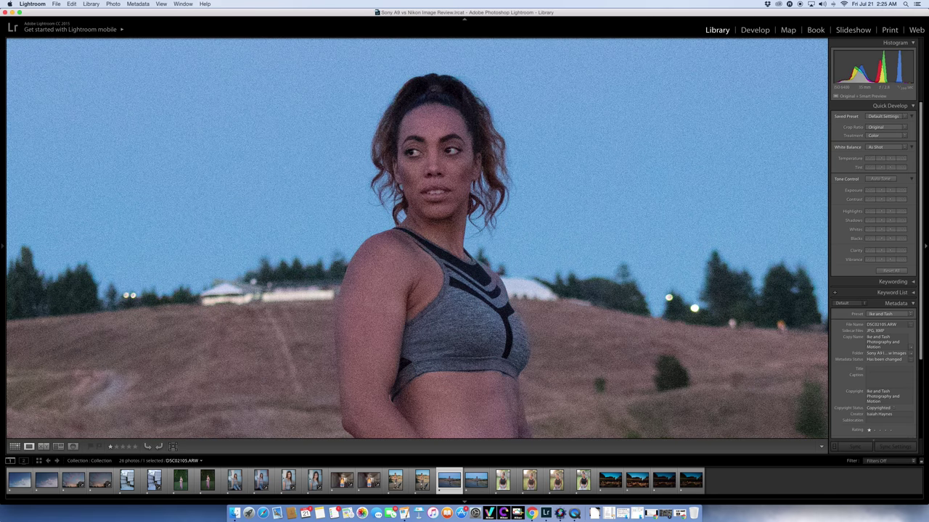
pyautogui.press('Right')
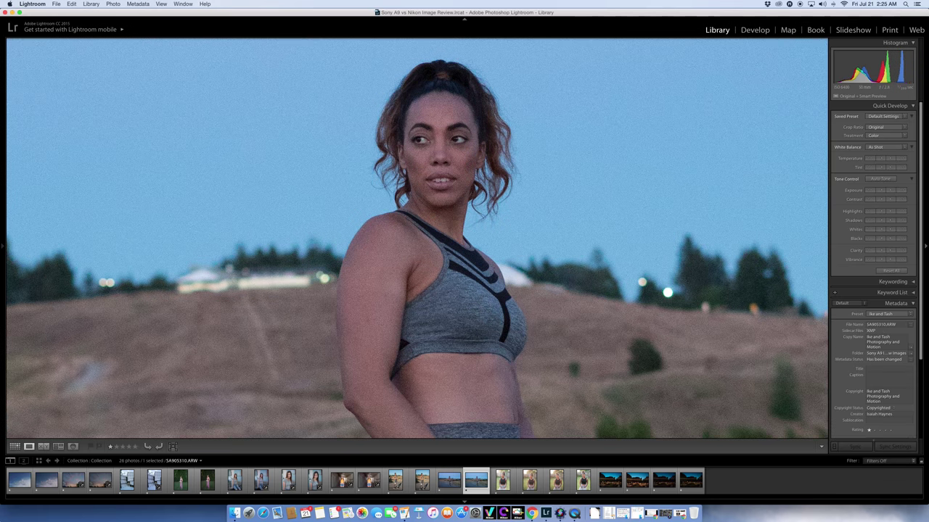
pyautogui.press('Left')
pyautogui.press('Right')
pyautogui.press('Left')
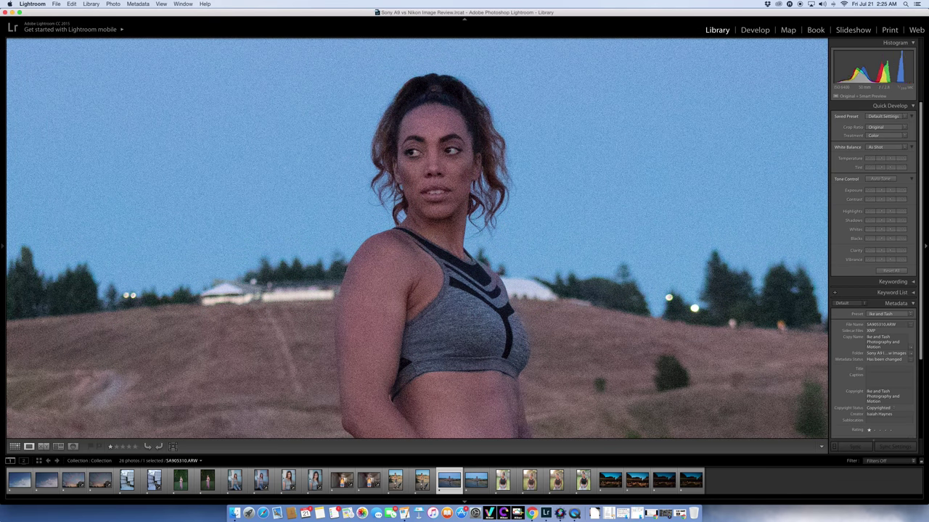
pyautogui.press('Right')
pyautogui.press('Left')
pyautogui.press('Right')
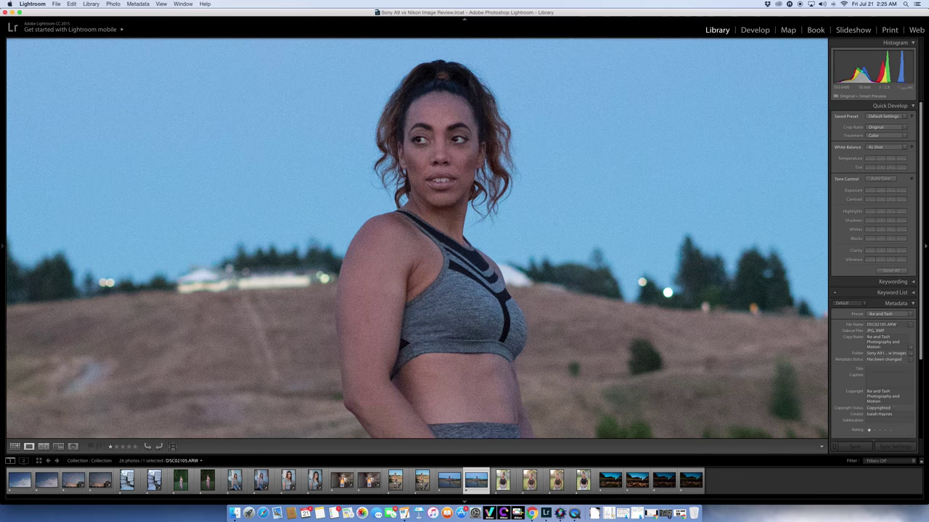
pyautogui.press('Left')
pyautogui.press('Right')
pyautogui.click(439, 164)
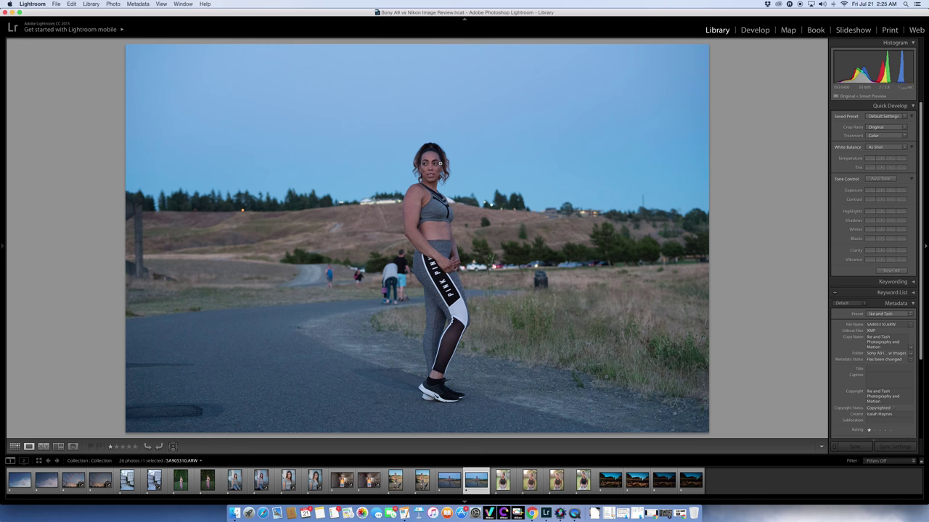
# - Inspect DSC02105.ARW up close across the sky, hillside and the woman's leggings, and return to the full view
pyautogui.press('Left')
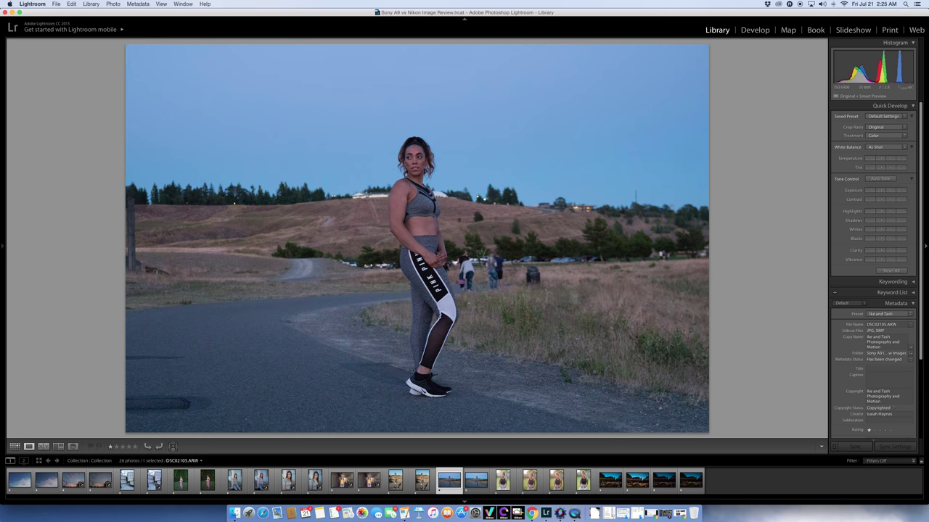
pyautogui.click(388, 175)
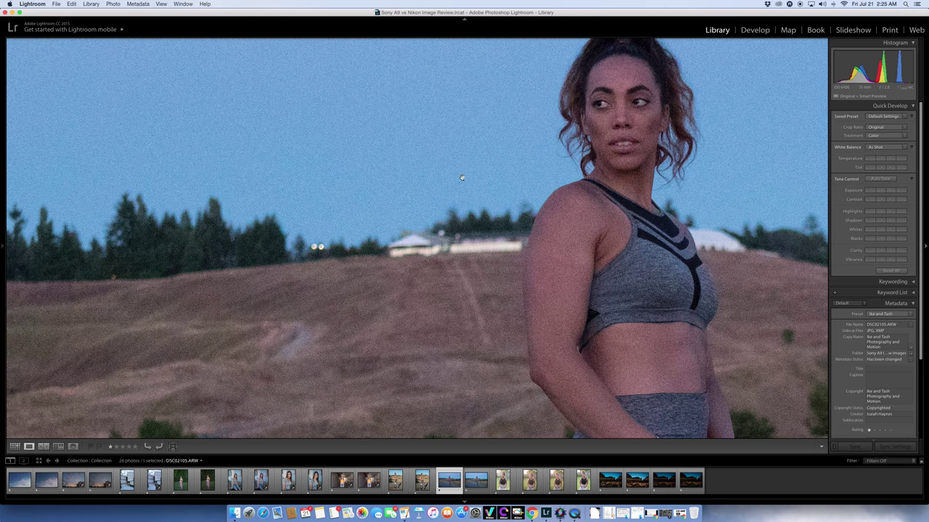
pyautogui.click(441, 203)
pyautogui.click(550, 263)
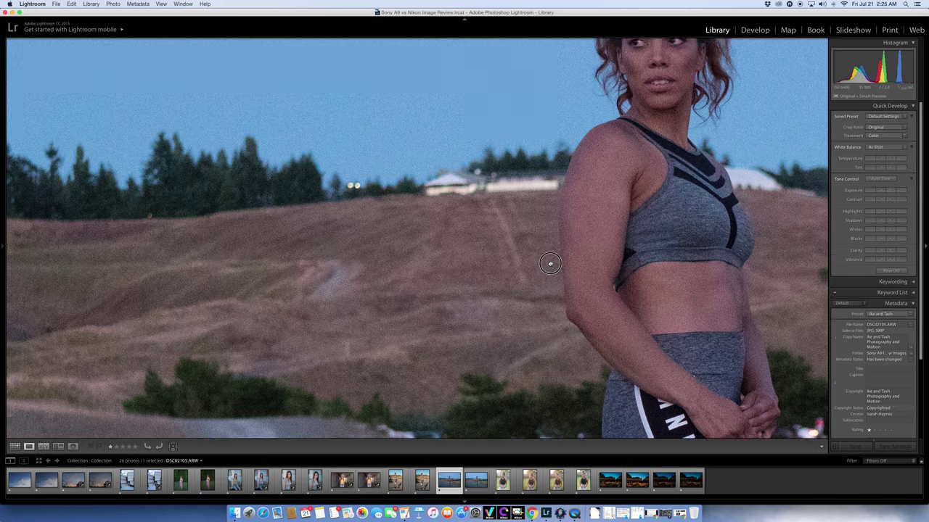
pyautogui.moveTo(550, 264); pyautogui.dragTo(475, 223)
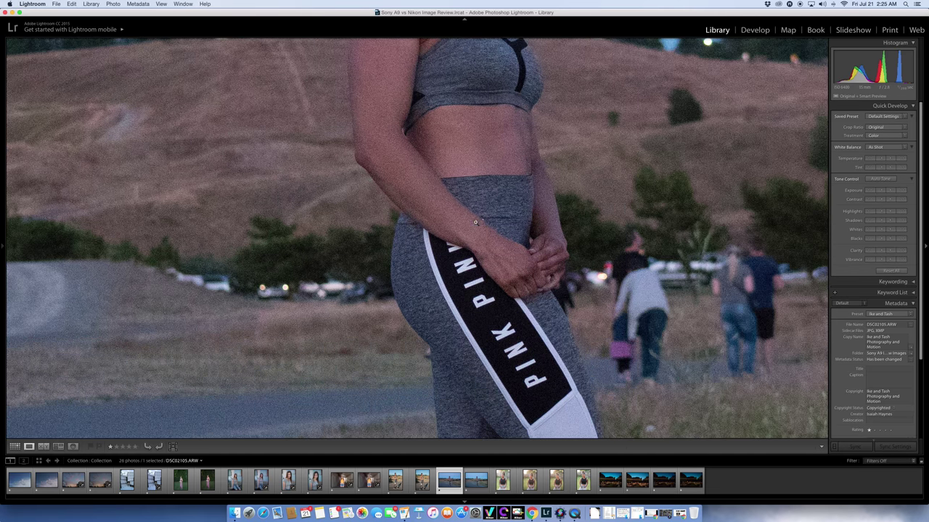
pyautogui.click(476, 223)
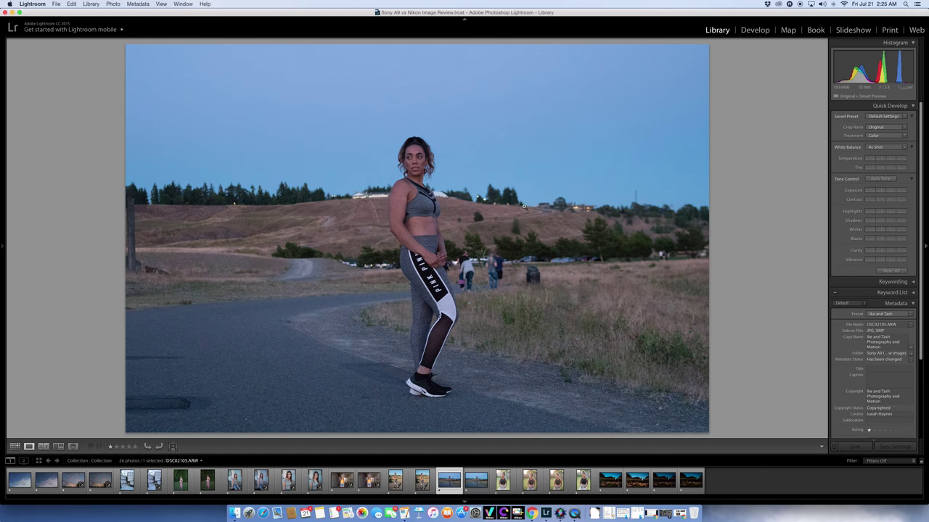
# - Open the dusk photos in the Develop module and set the white balance temperature of SA905310.ARW to 5,200
pyautogui.click(754, 30)
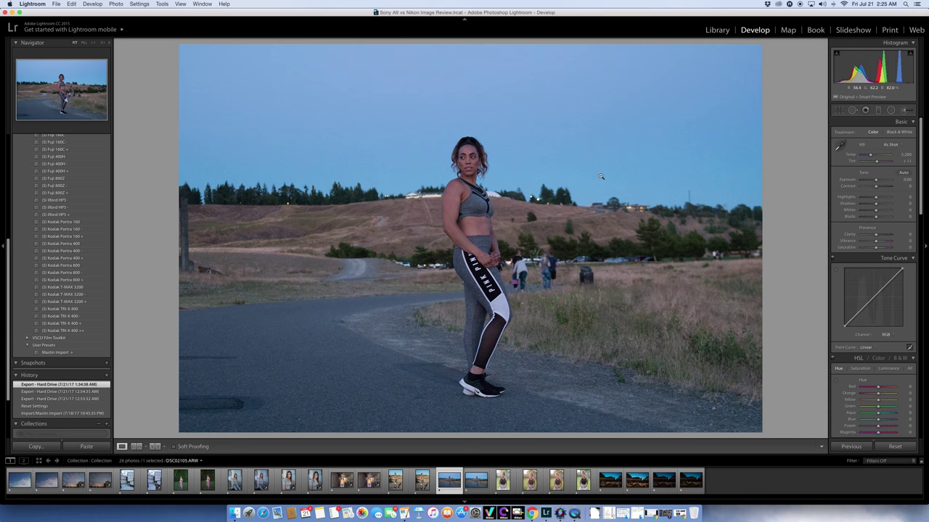
pyautogui.press('Right')
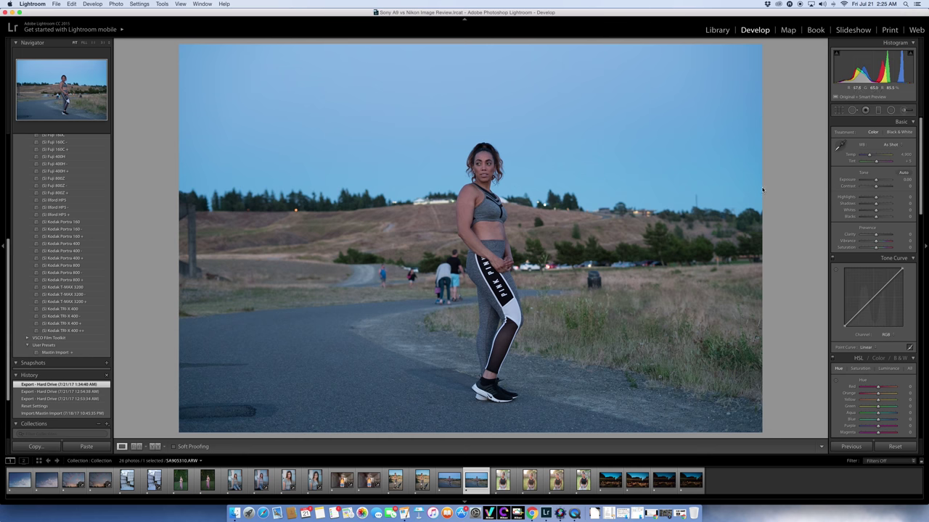
pyautogui.click(904, 154)
pyautogui.write('5,200')
pyautogui.press('Return')
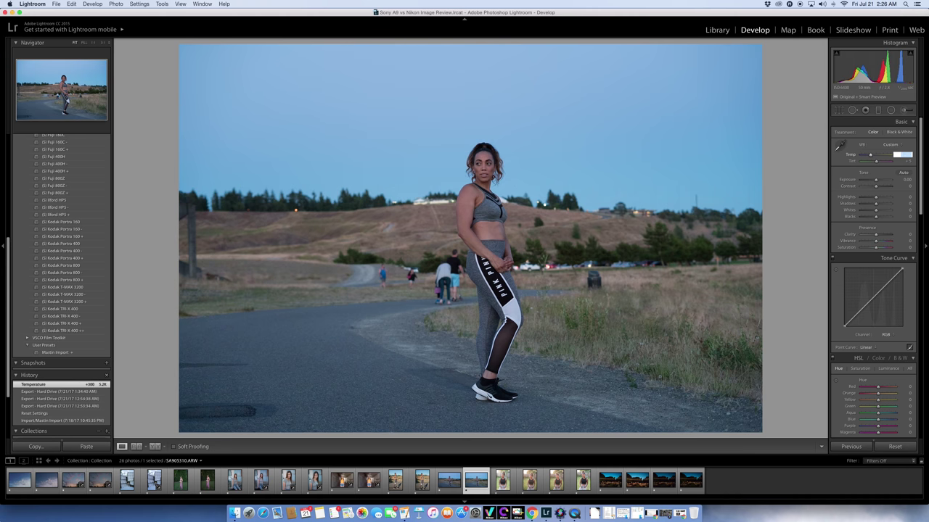
# - Check DSC02105.ARW for reference, set the tint of SA905310.ARW to +11, and compare the two photos again
pyautogui.click(448, 484)
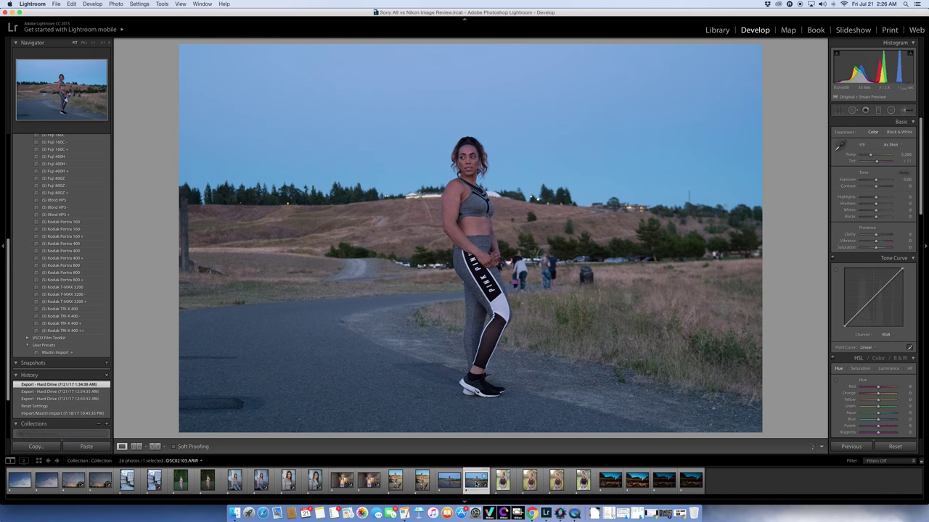
pyautogui.click(476, 484)
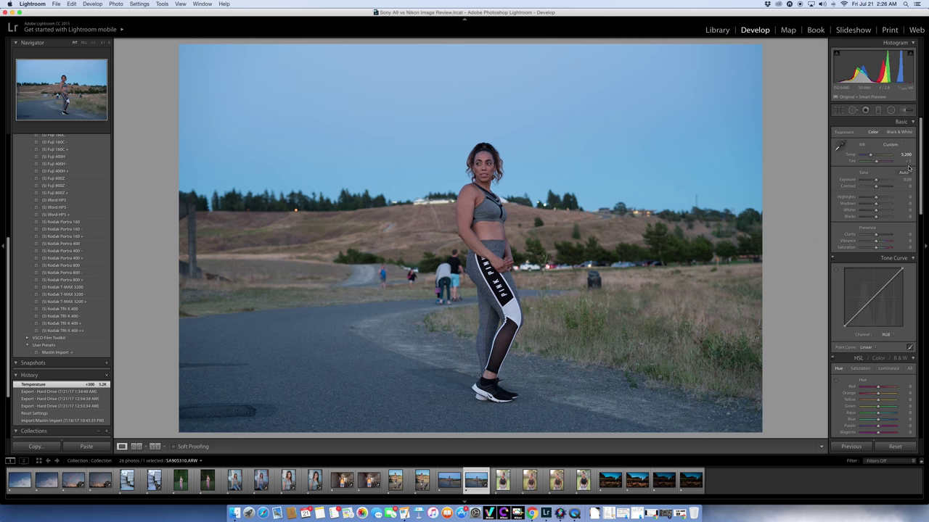
pyautogui.click(907, 160)
pyautogui.write('11')
pyautogui.press('Return')
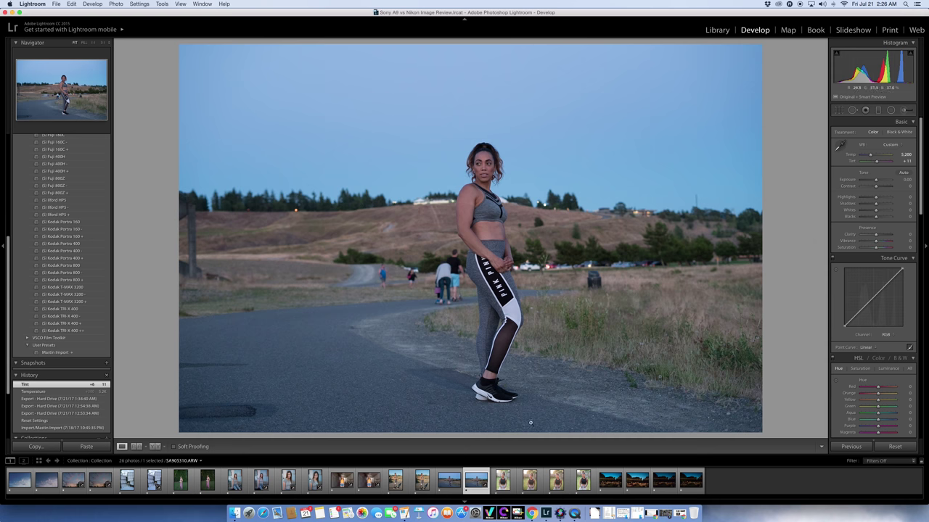
pyautogui.press('Left')
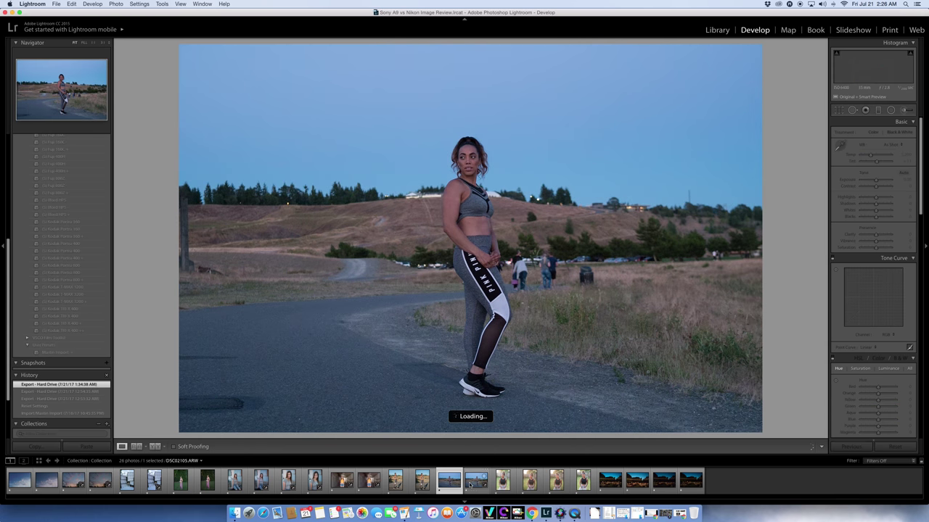
pyautogui.click(470, 485)
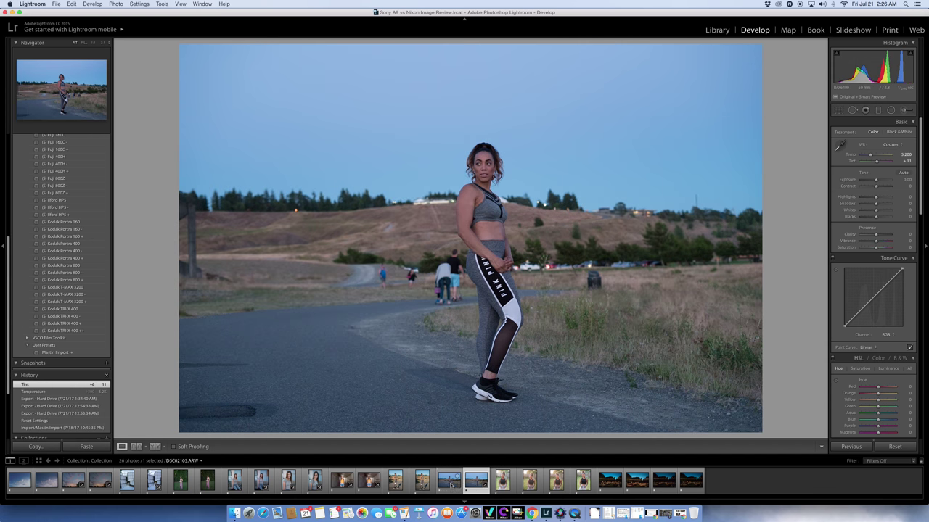
# - Alternate between DSC02105.ARW and SA905310.ARW at full view to compare the matched colours of the dusk photos
pyautogui.click(451, 485)
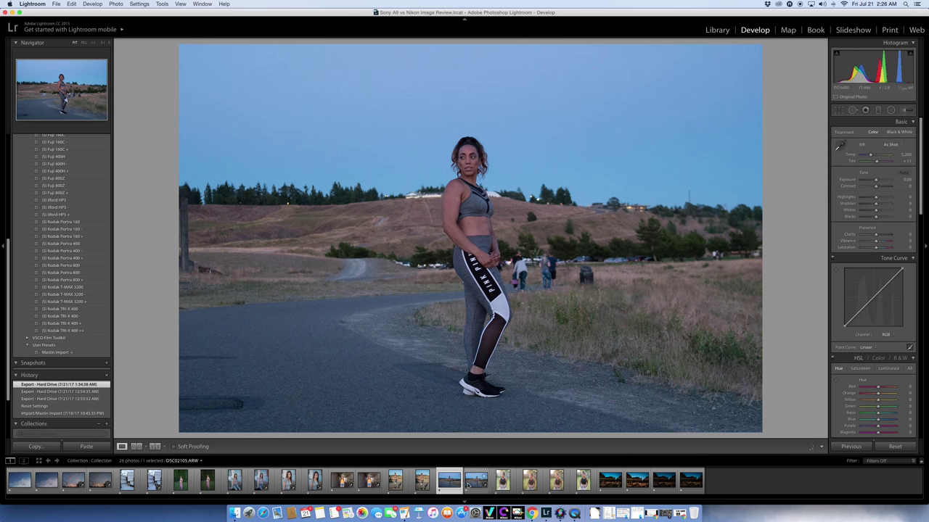
pyautogui.click(468, 484)
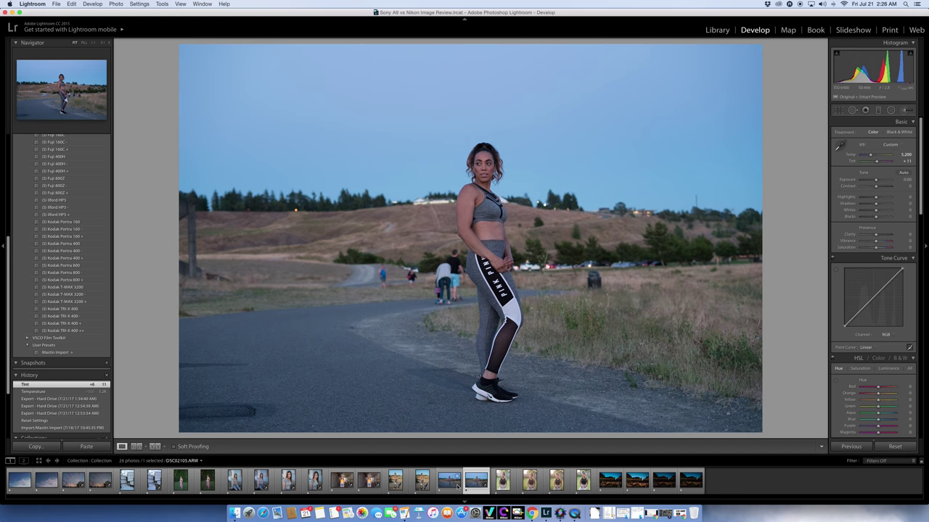
pyautogui.click(457, 484)
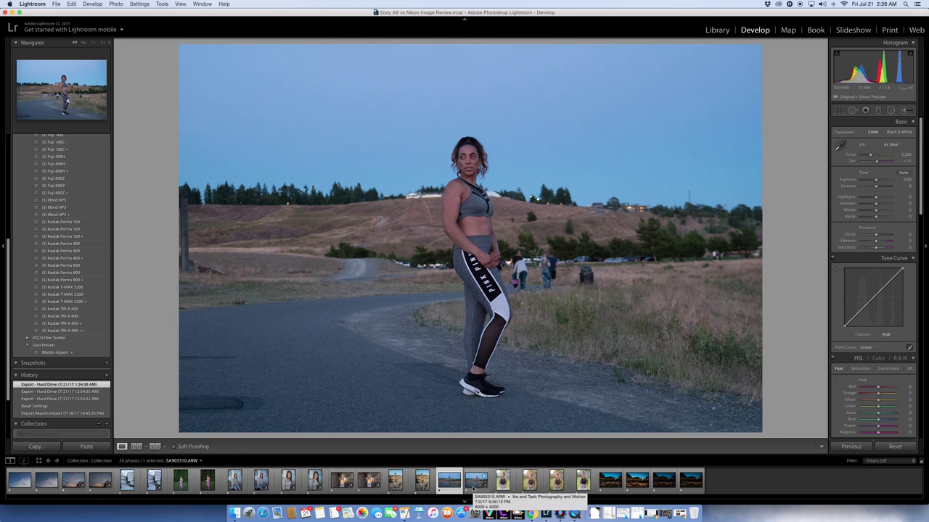
pyautogui.click(474, 489)
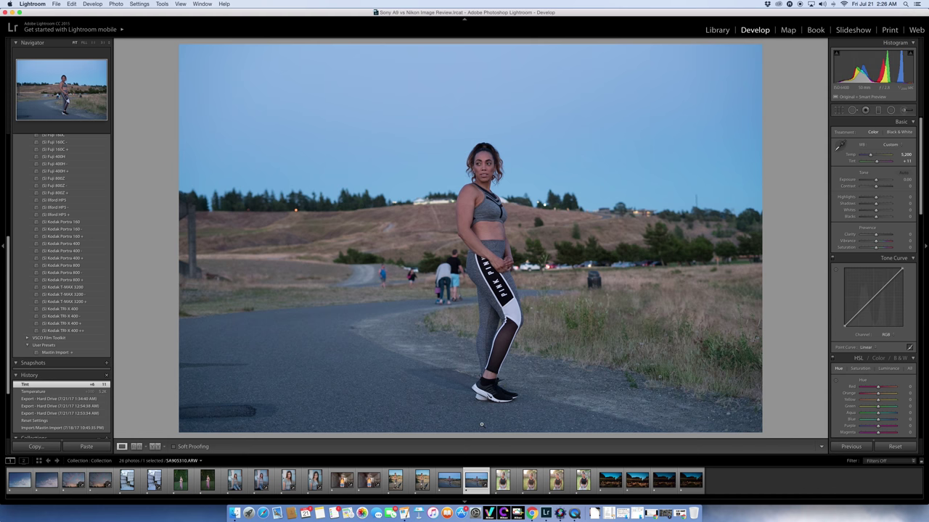
pyautogui.click(451, 482)
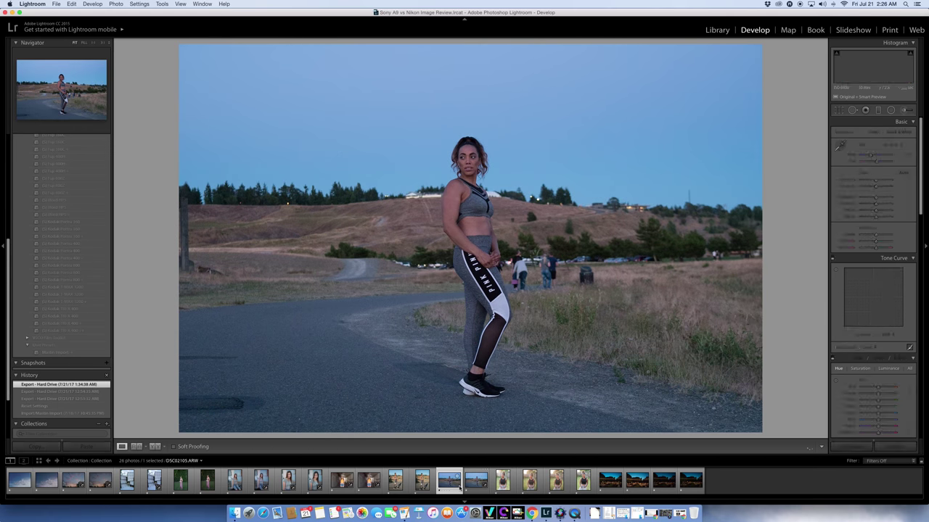
pyautogui.click(467, 485)
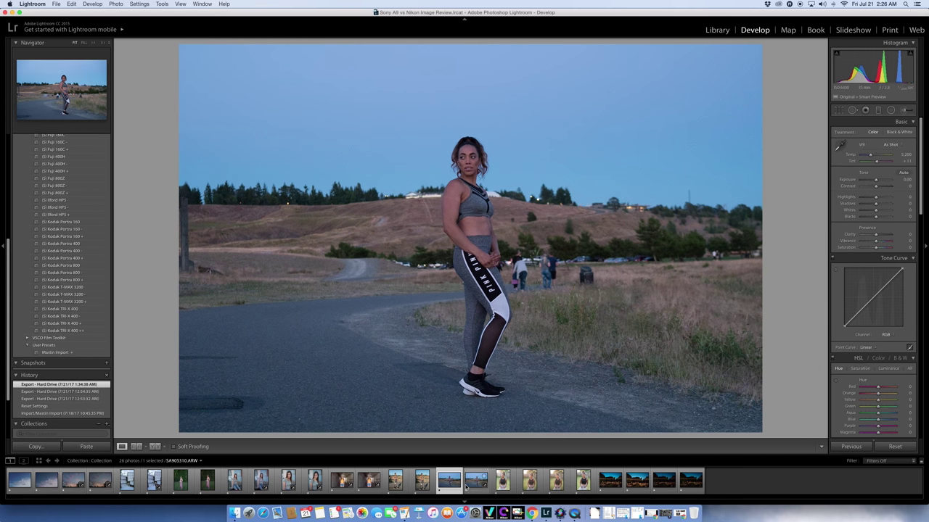
pyautogui.click(456, 484)
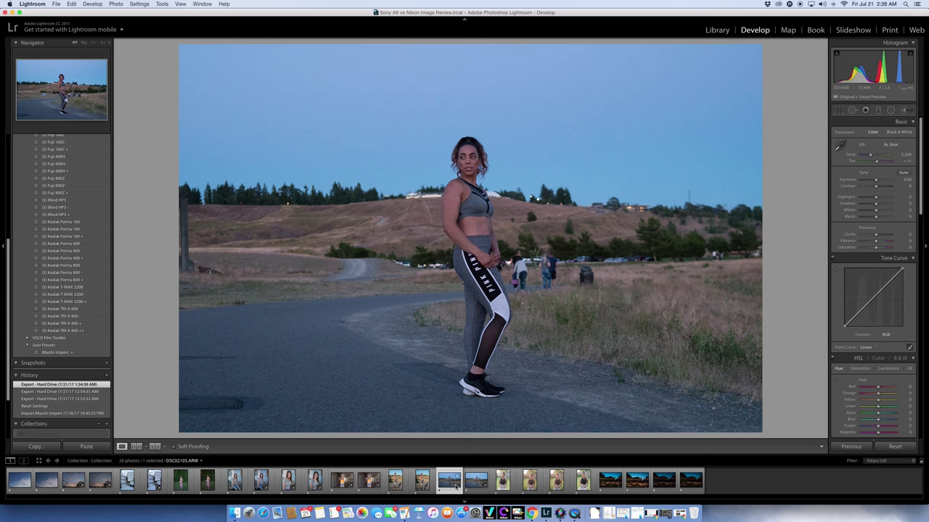
pyautogui.click(470, 485)
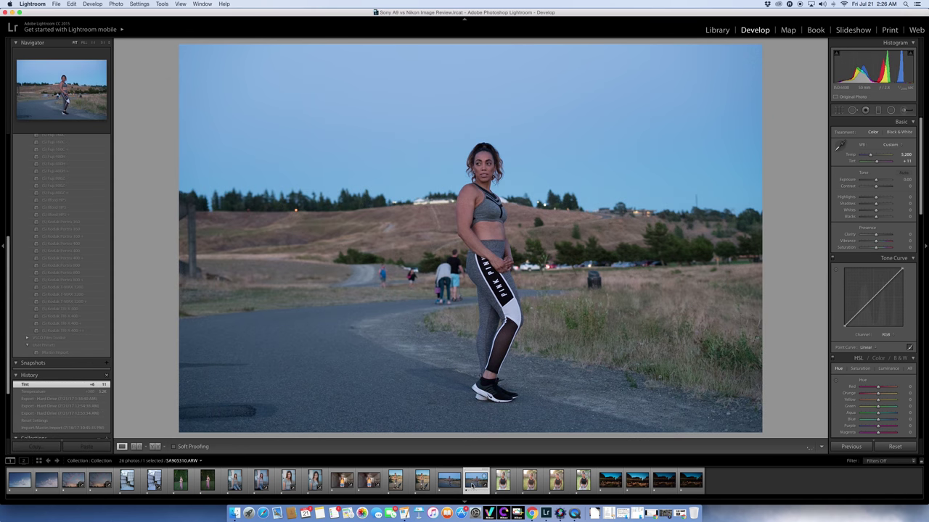
# - Compare the noise on the hillside and the woman's torso up close in both dusk photos, and check both again at full view
pyautogui.click(439, 217)
pyautogui.press('Left')
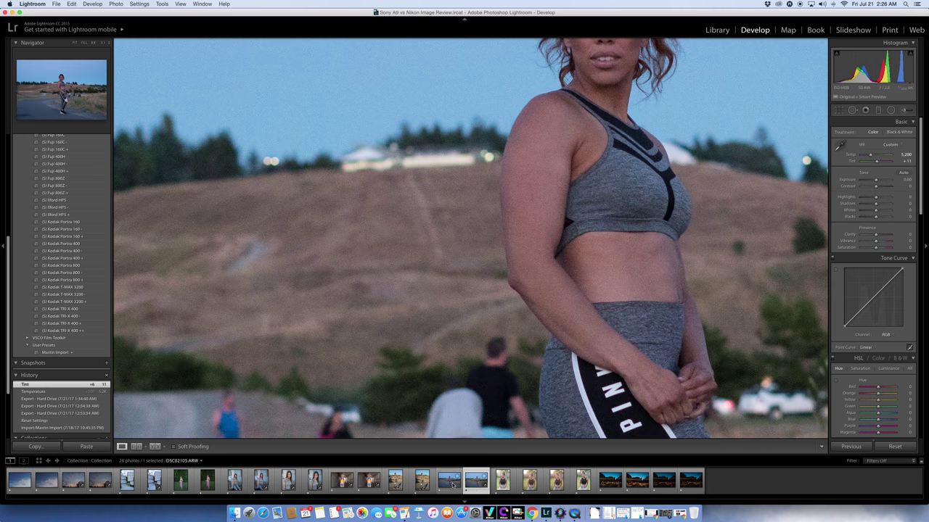
pyautogui.click(452, 484)
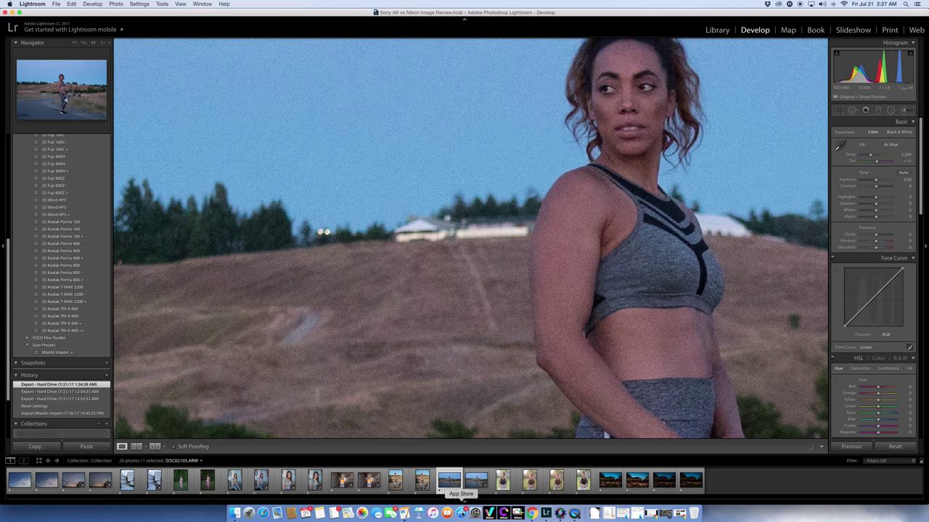
pyautogui.click(475, 481)
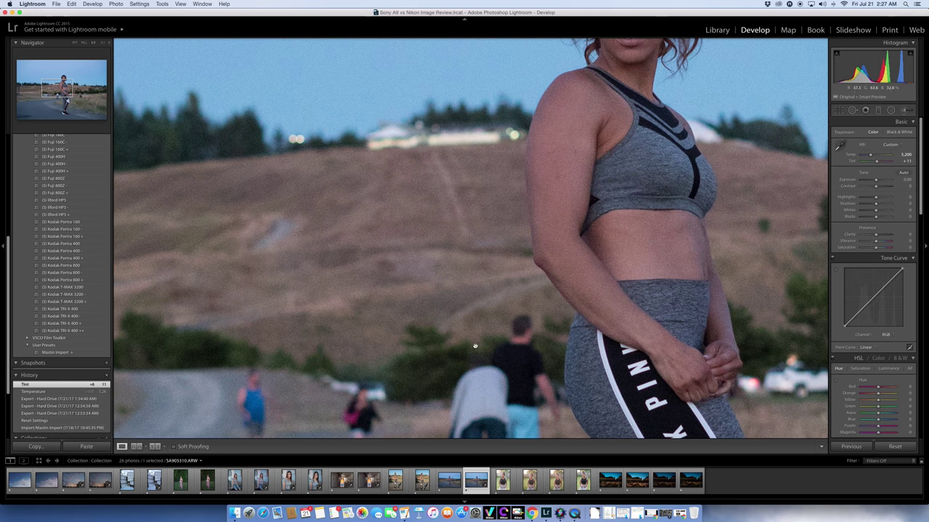
pyautogui.click(453, 480)
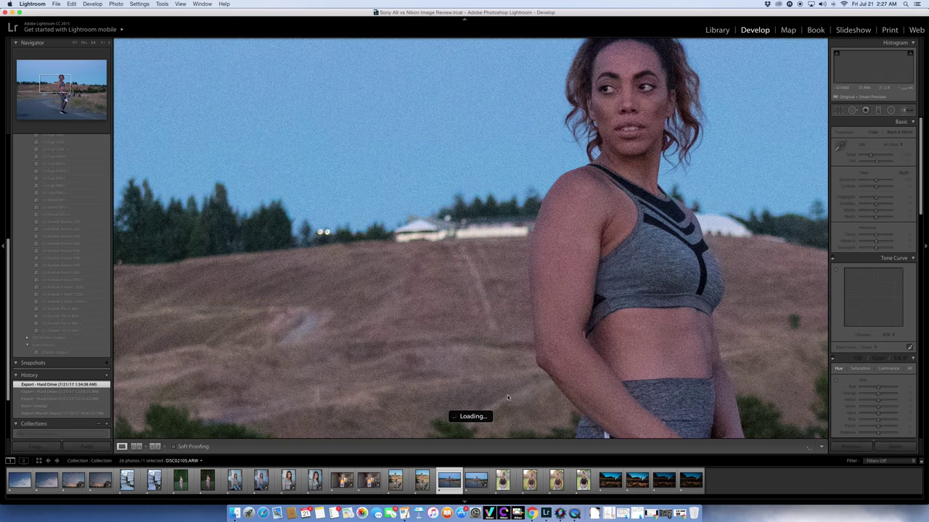
pyautogui.moveTo(508, 398); pyautogui.dragTo(449, 296)
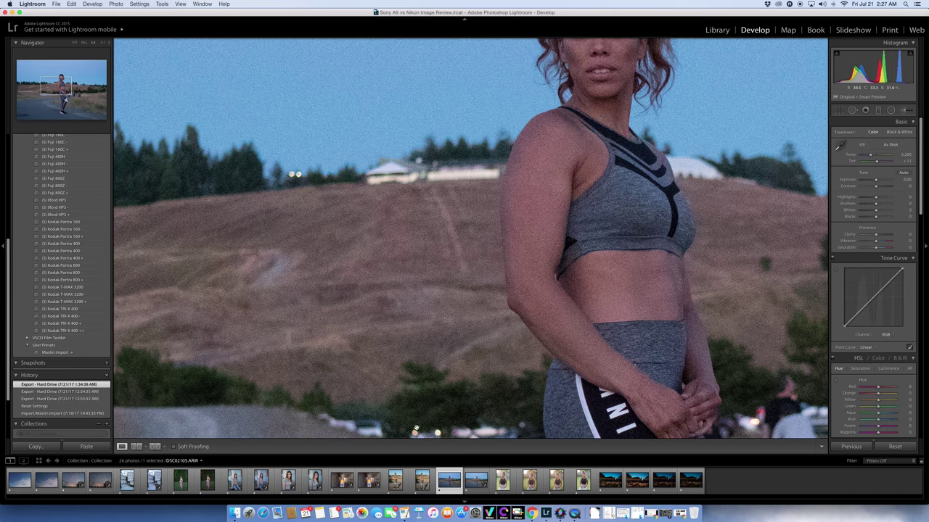
pyautogui.click(473, 483)
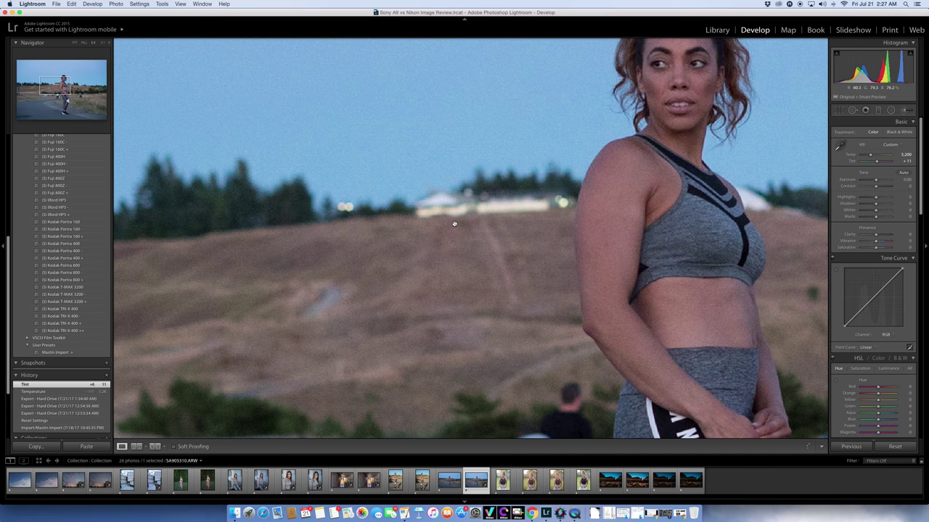
pyautogui.click(502, 208)
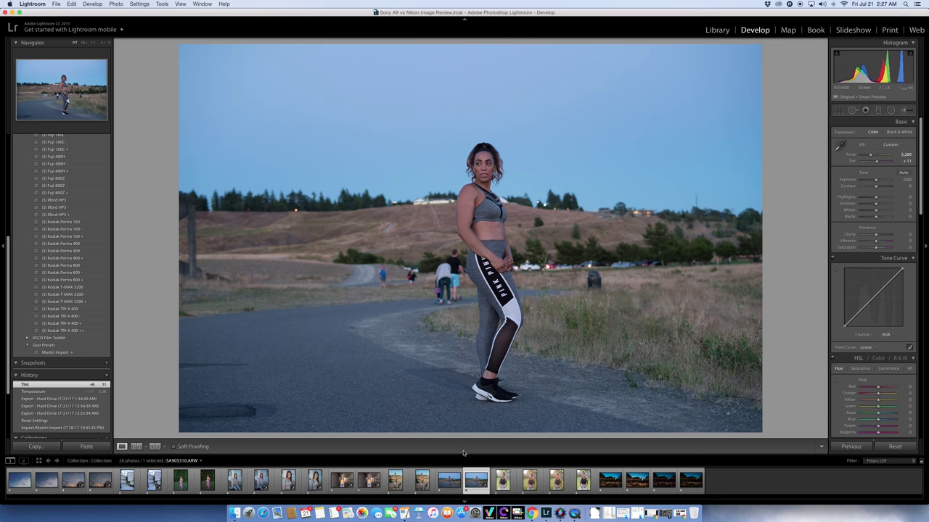
pyautogui.click(450, 484)
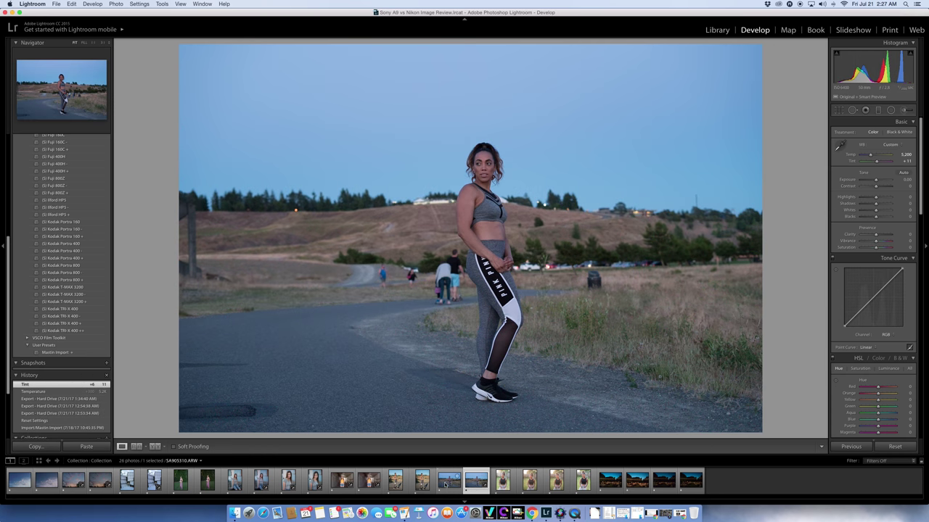
pyautogui.click(449, 482)
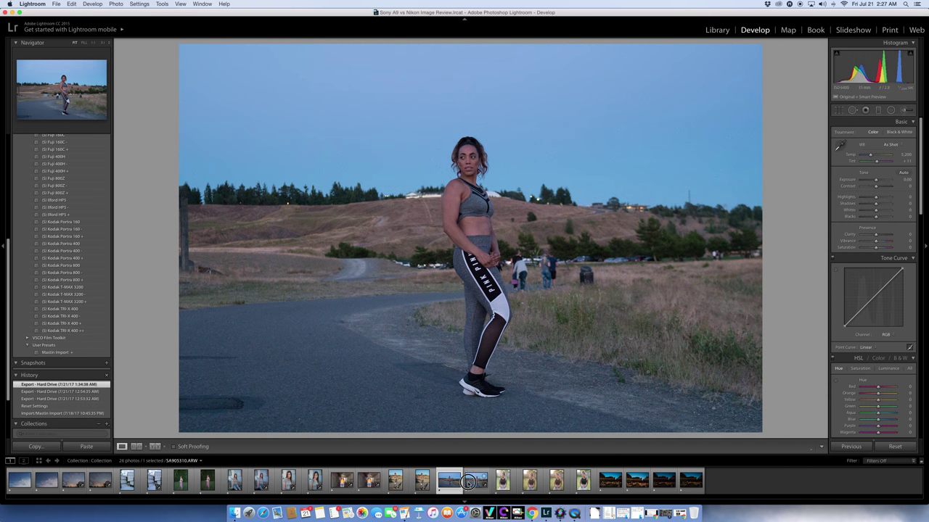
pyautogui.click(470, 483)
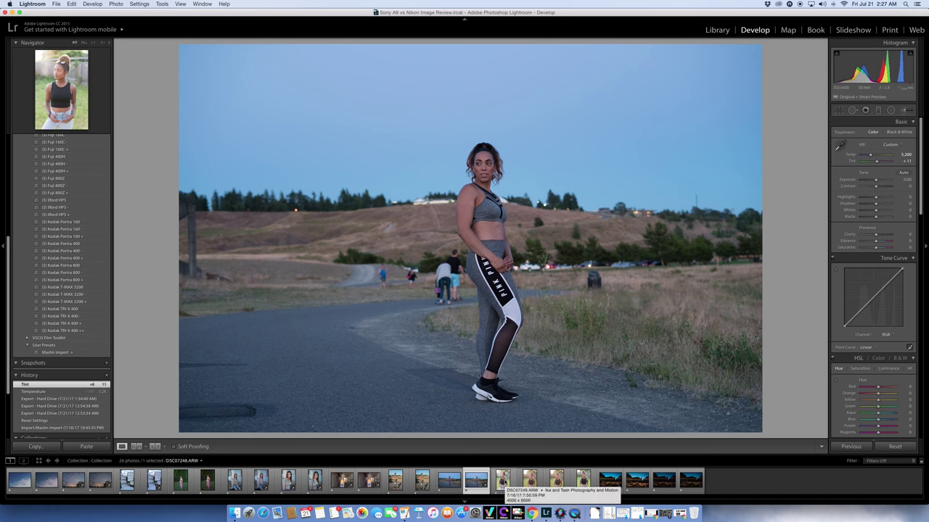
# - Show the backyard portraits DSC07248.ARW and DSC_0199.NEF side by side in Survey view
pyautogui.click(503, 480)
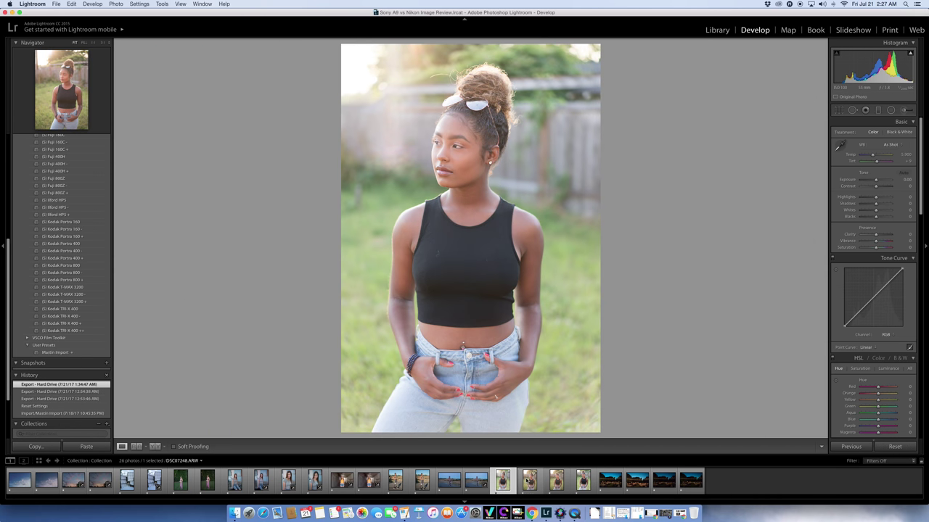
pyautogui.keyDown('super'); pyautogui.click(529, 481); pyautogui.keyUp('super')
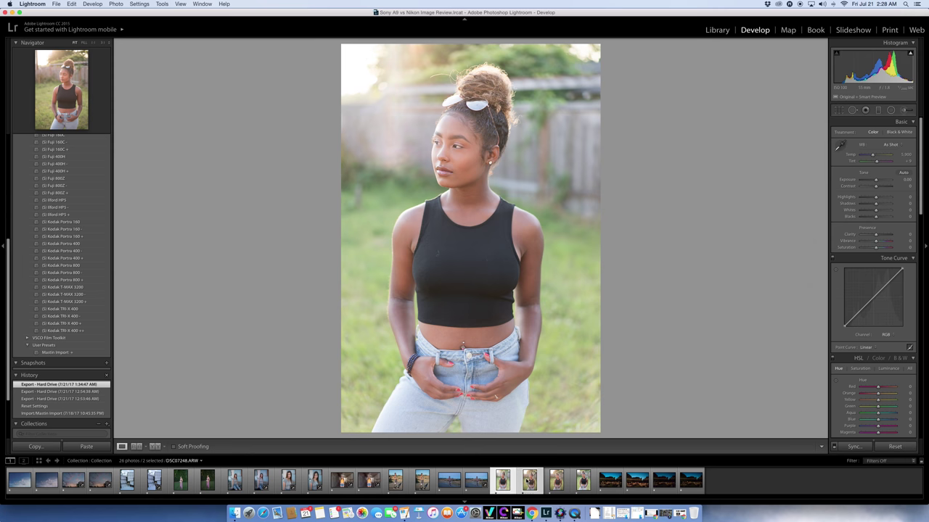
pyautogui.press('n')
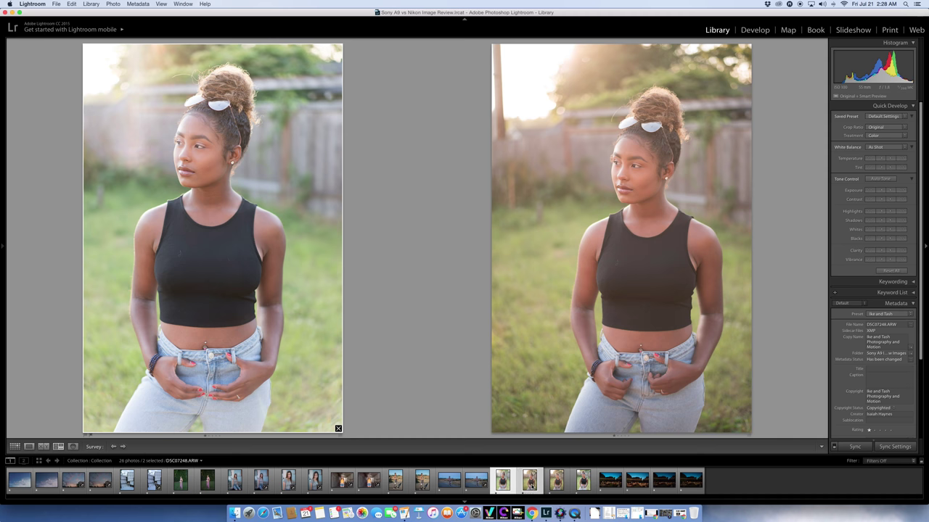
# - Compare the colour, histogram and metadata of DSC07248.ARW and DSC_0199.NEF by making each the active photo in turn
pyautogui.click(530, 483)
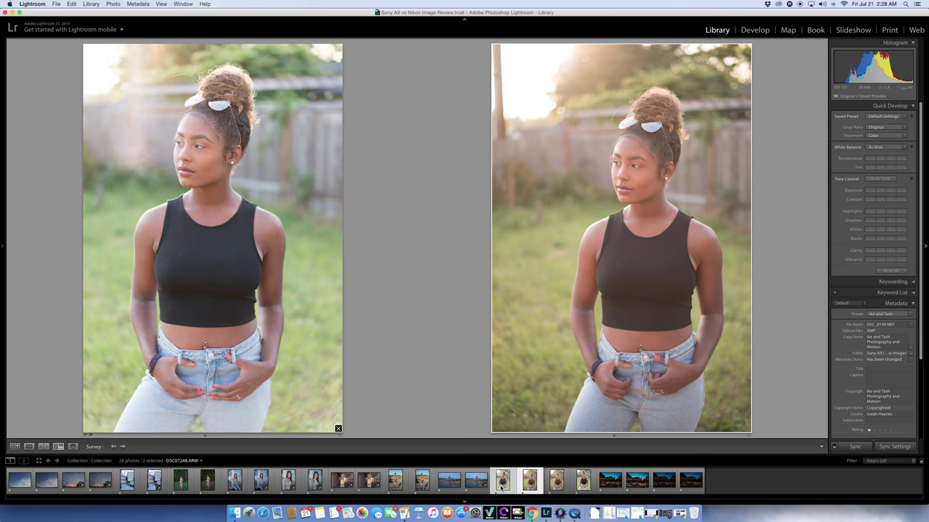
pyautogui.click(530, 483)
pyautogui.click(335, 322)
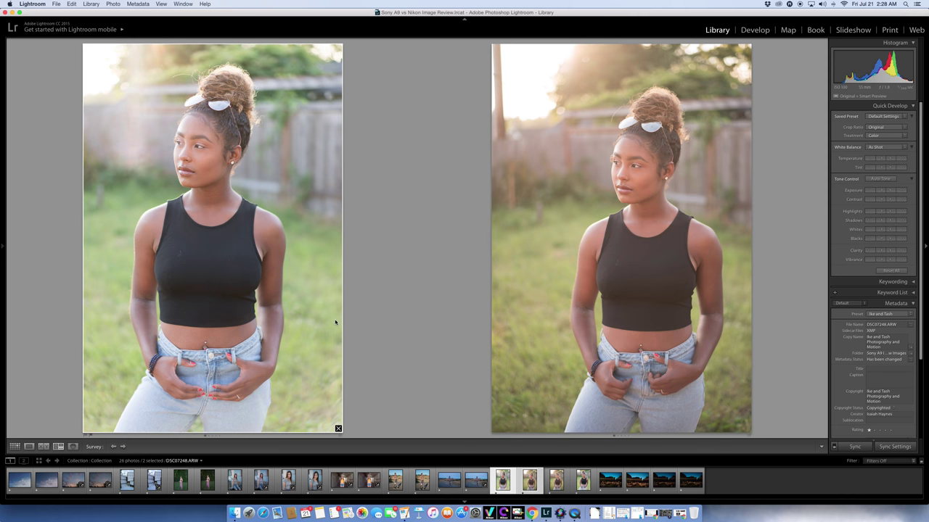
pyautogui.click(686, 320)
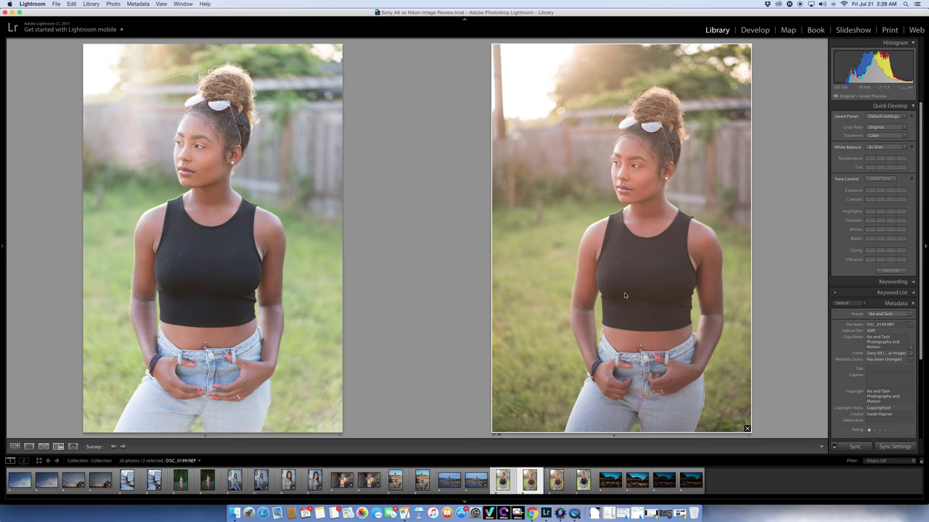
pyautogui.click(319, 226)
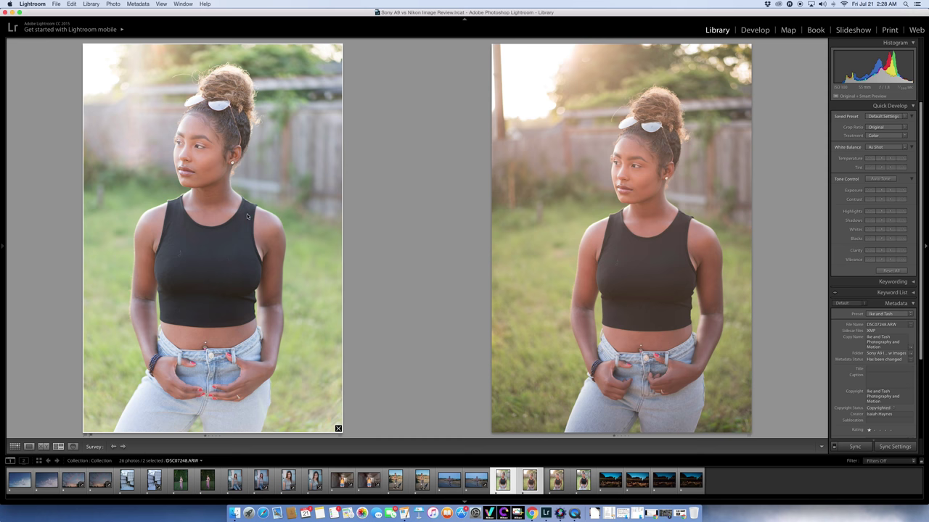
pyautogui.press('Right')
pyautogui.click(301, 218)
pyautogui.click(588, 215)
# - Open the two backyard portraits in the Develop module and alternate between them to compare colour and white balance
pyautogui.click(755, 29)
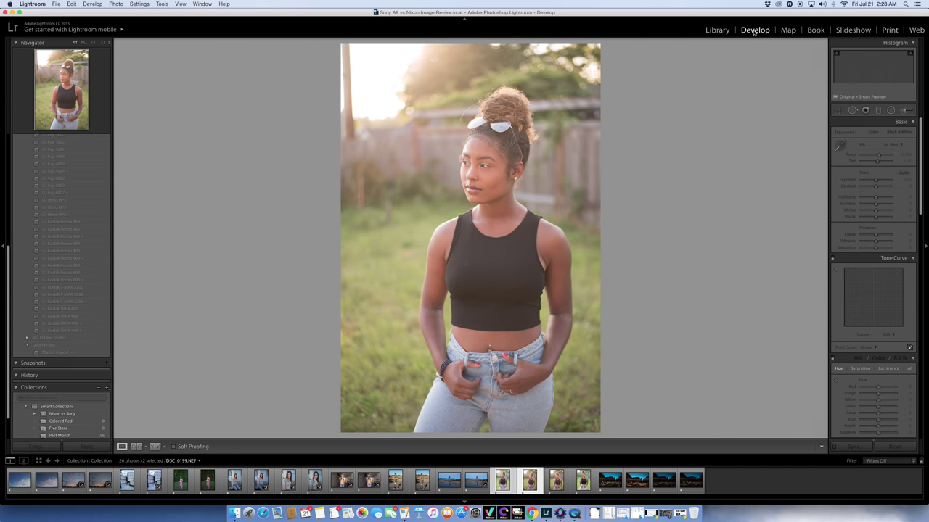
pyautogui.click(717, 30)
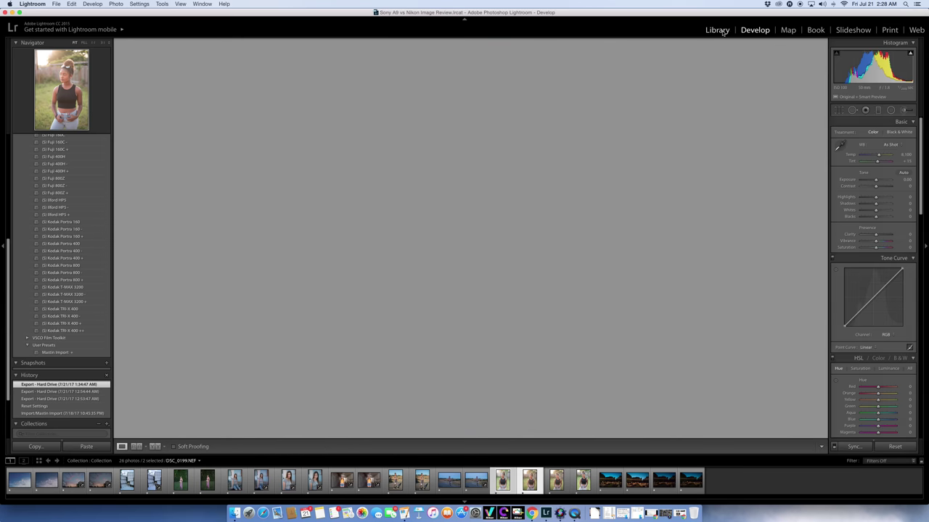
pyautogui.click(755, 30)
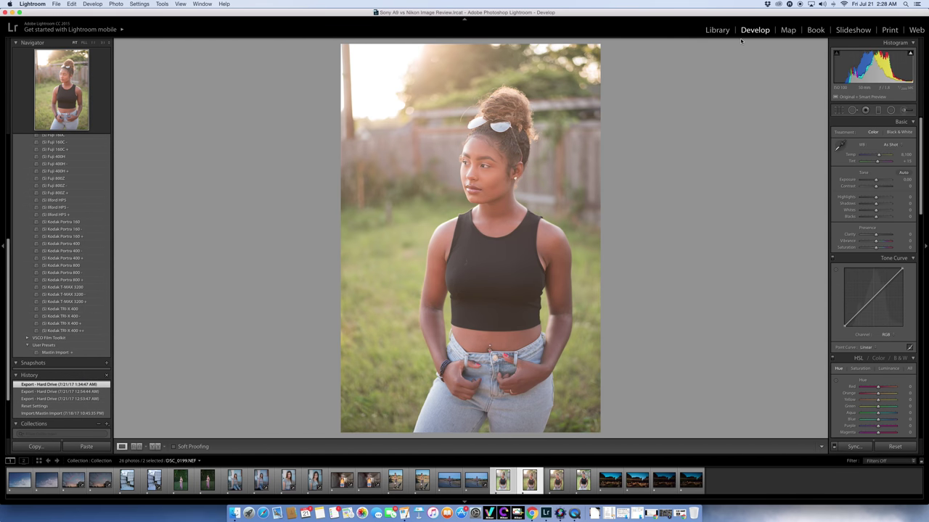
pyautogui.press('Left')
pyautogui.press('Left')
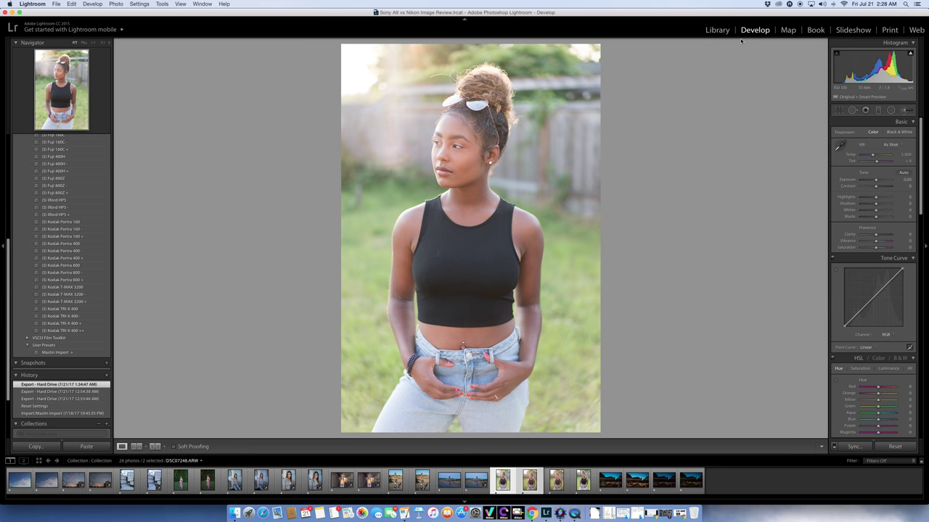
pyautogui.press('Right')
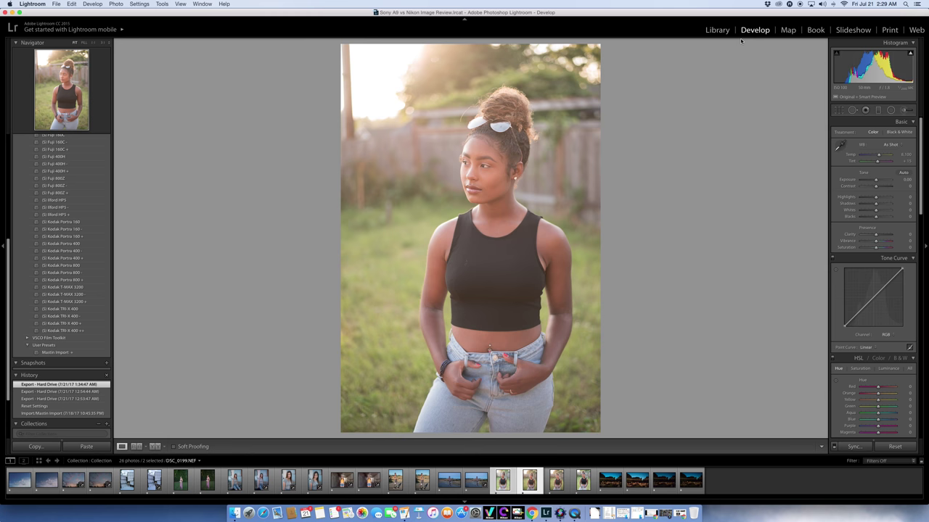
pyautogui.press('Left')
pyautogui.press('Right')
pyautogui.press('Left')
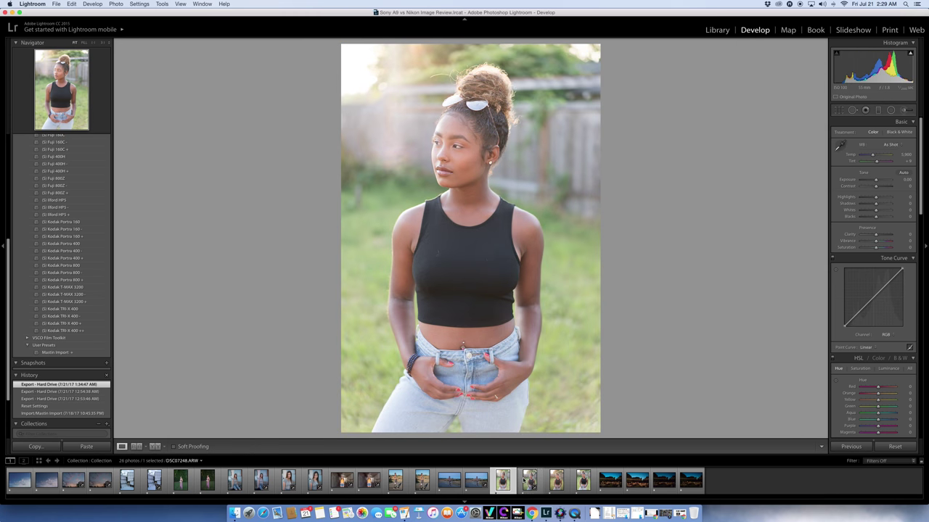
# - Bring DSC07248.ARW and the colour-adjusted DSC_0199.NEF side by side in Survey view again and make DSC_0199.NEF the active photo
pyautogui.click(527, 481)
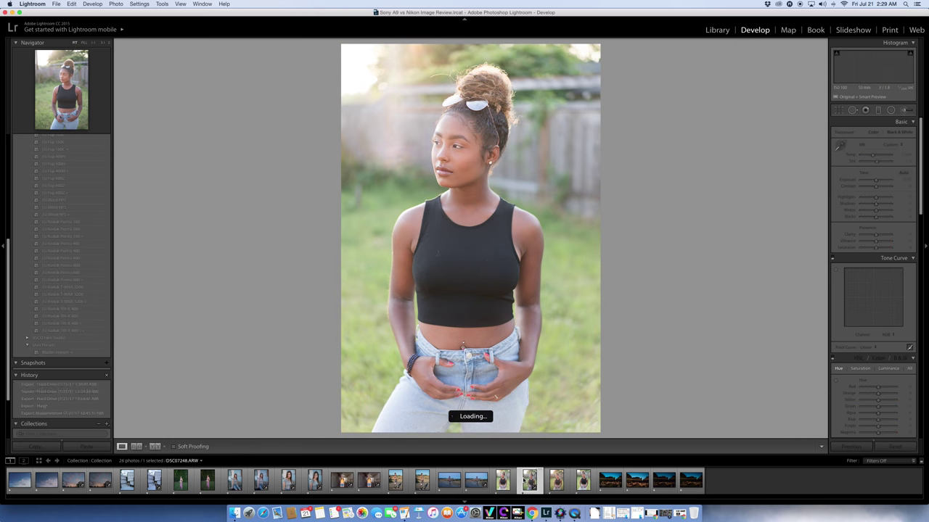
pyautogui.keyDown('super'); pyautogui.click(512, 480); pyautogui.keyUp('super')
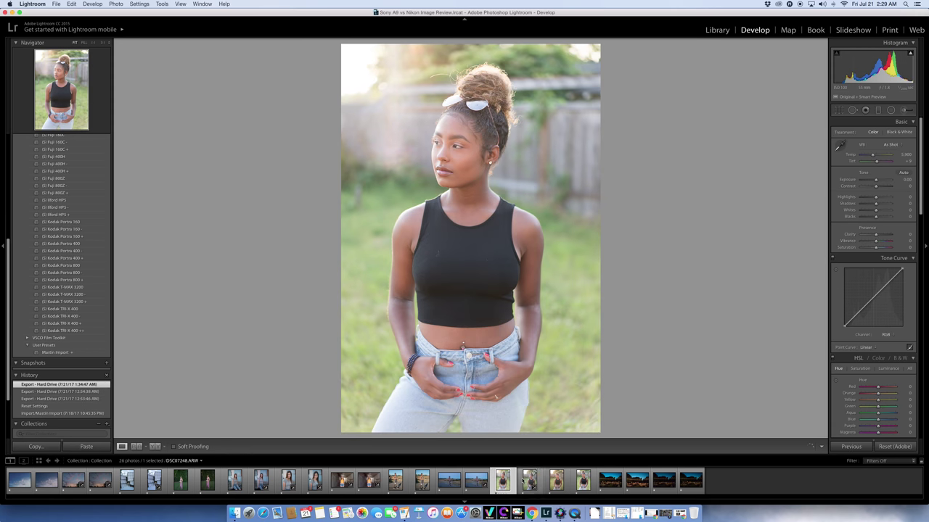
pyautogui.press('n')
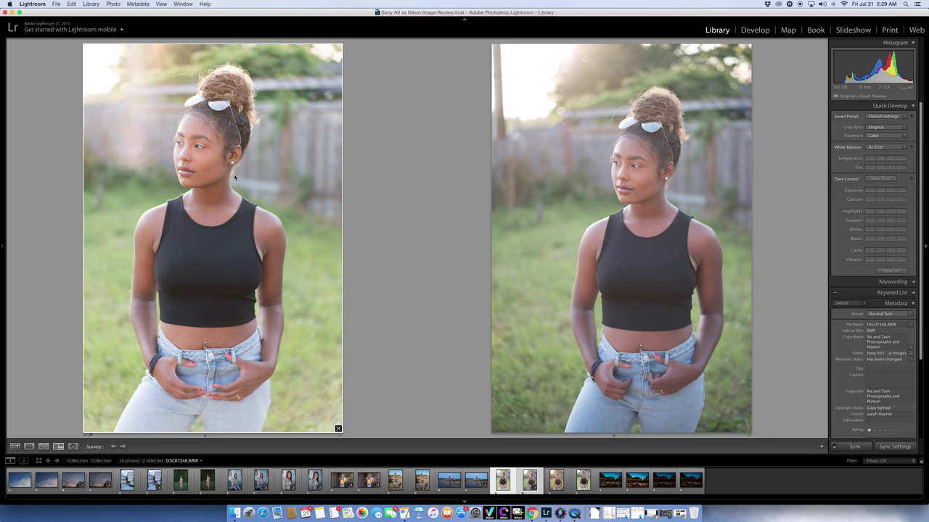
pyautogui.click(601, 136)
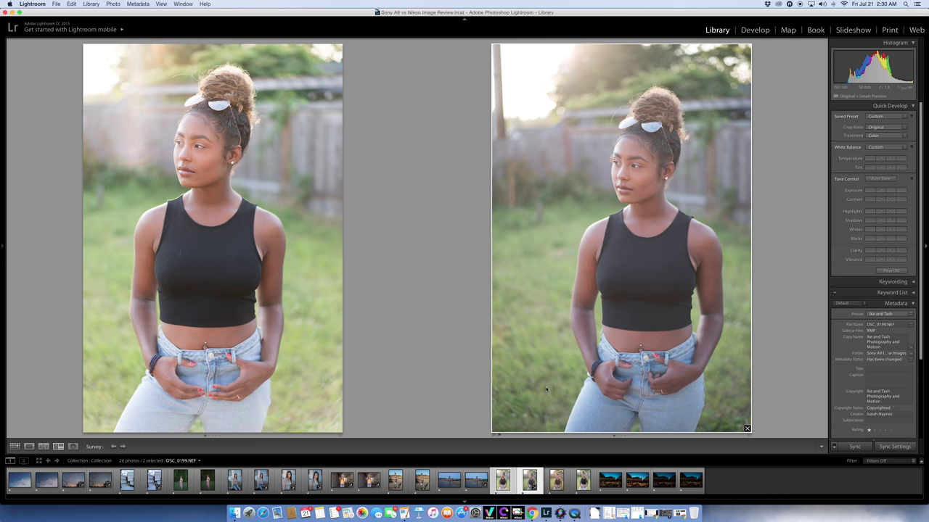
# - Show the backyard portraits DSC_0200.NEF and DSC07251.ARW side by side in Survey view and compare them by making each active in turn
pyautogui.click(556, 481)
pyautogui.keyDown('super'); pyautogui.click(575, 479); pyautogui.keyUp('super')
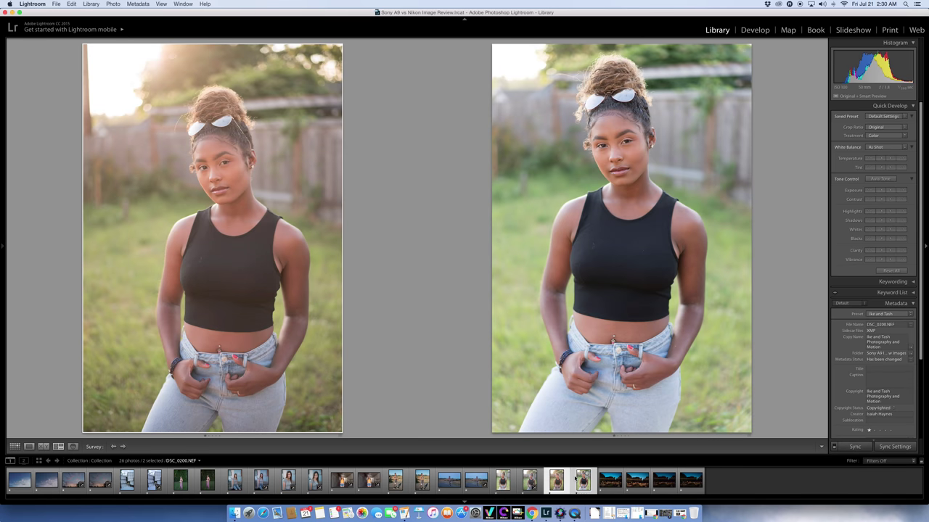
pyautogui.click(576, 479)
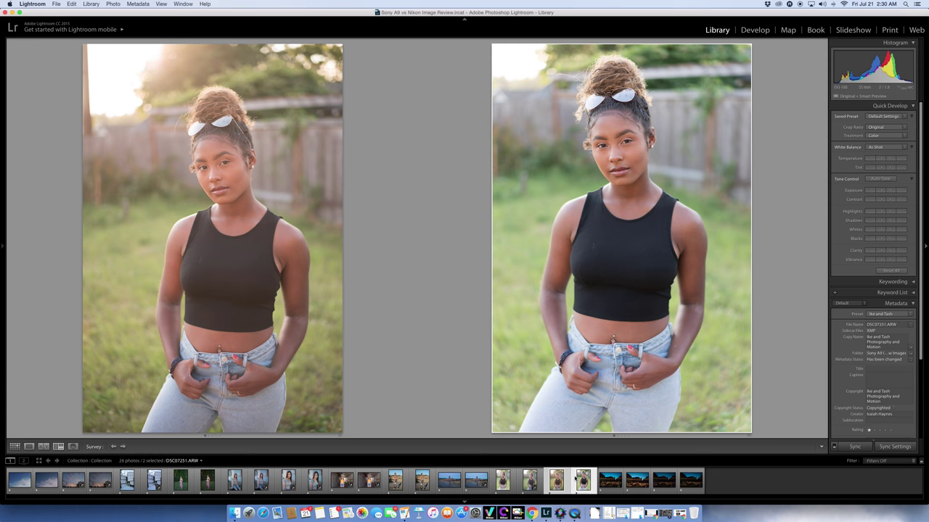
pyautogui.click(577, 479)
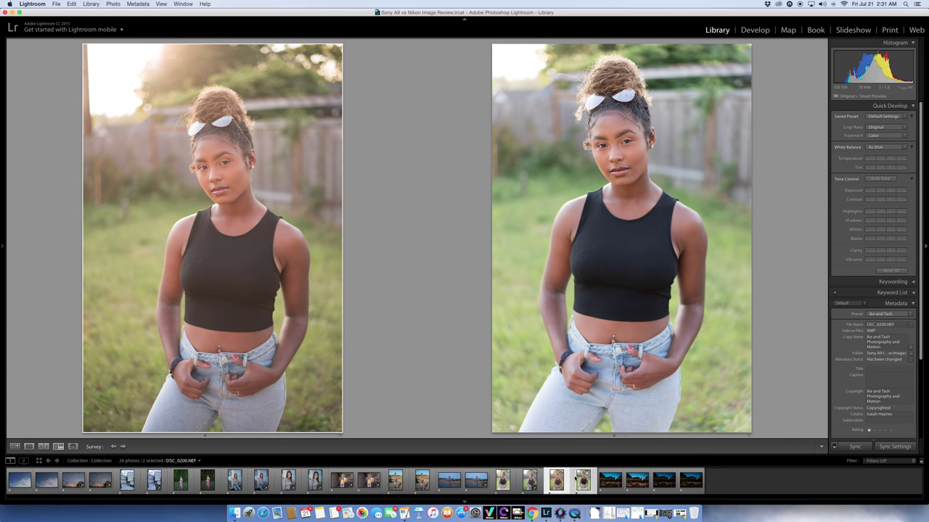
pyautogui.click(577, 478)
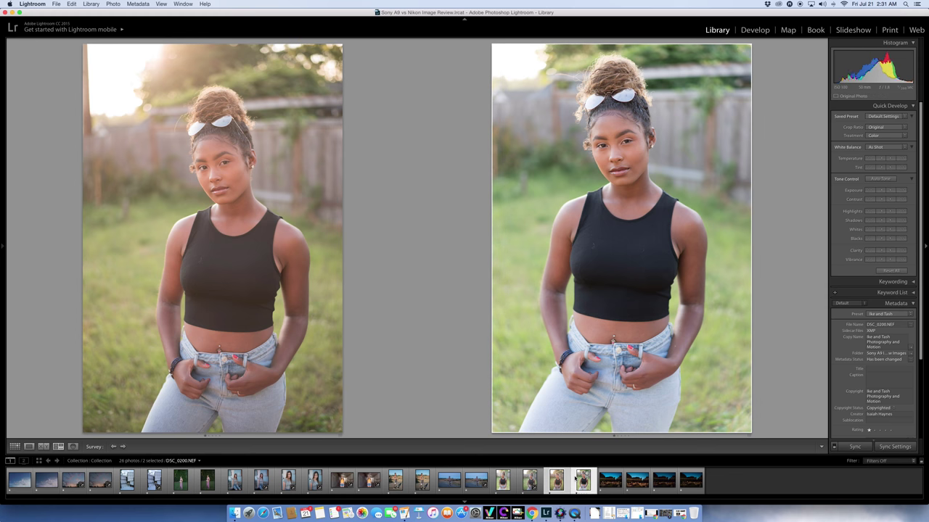
pyautogui.click(577, 478)
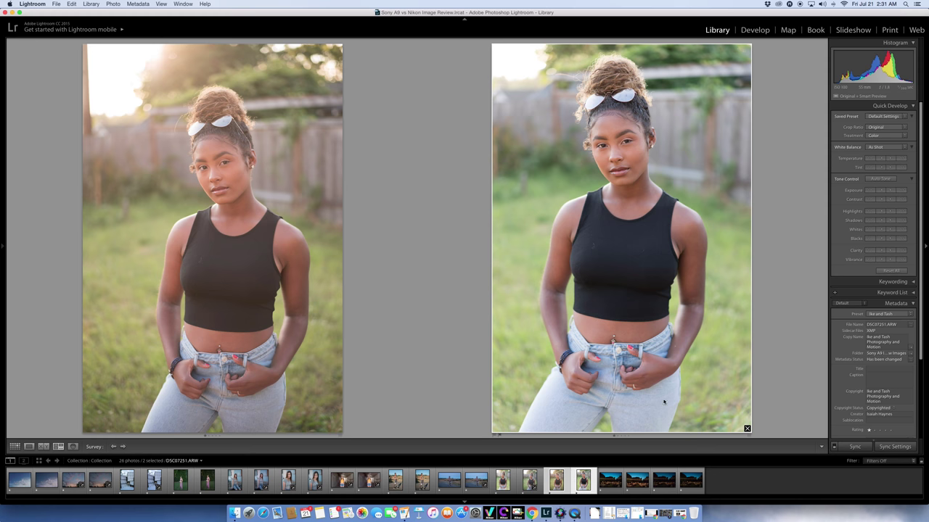
# - Magnify the woman's face in DSC07251.ARW and DSC_0200.NEF and reposition each photo to frame her eyes and skin
pyautogui.doubleClick(629, 154)
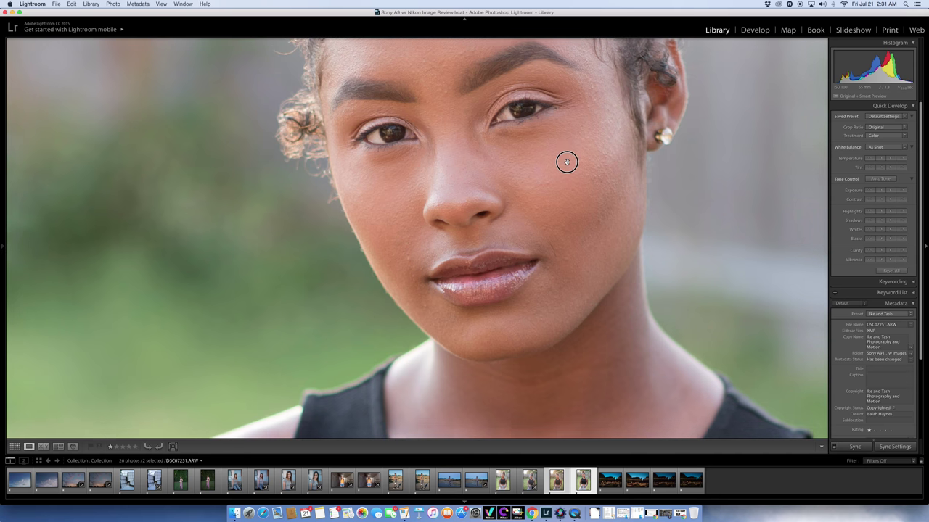
pyautogui.moveTo(560, 152); pyautogui.dragTo(594, 201)
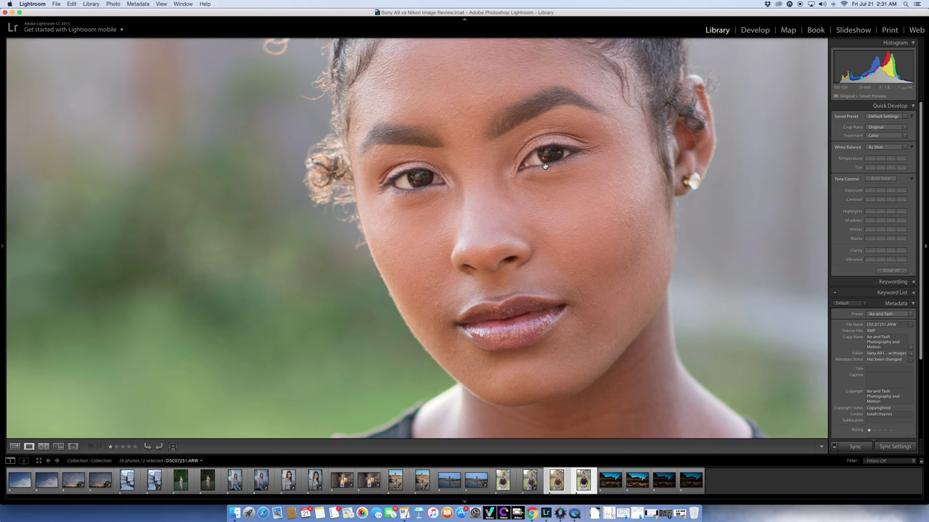
pyautogui.moveTo(532, 163); pyautogui.dragTo(503, 199)
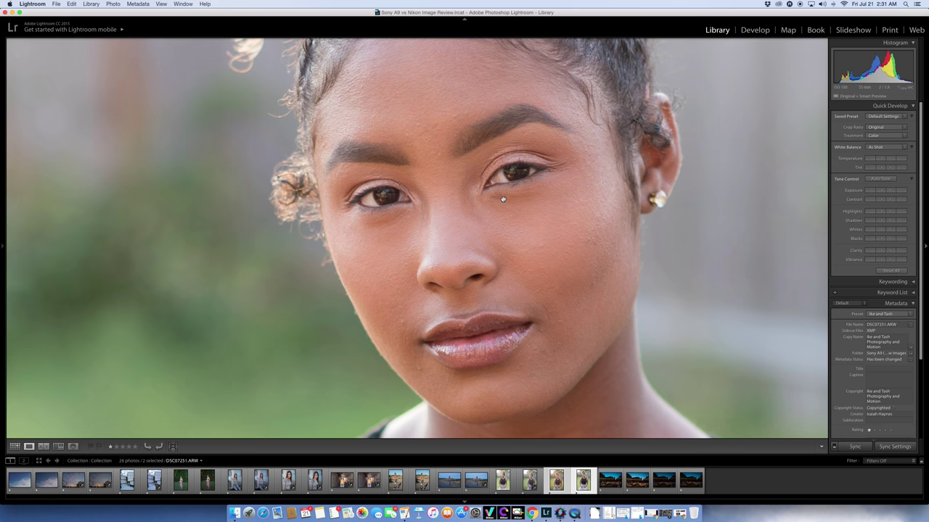
pyautogui.press('Right')
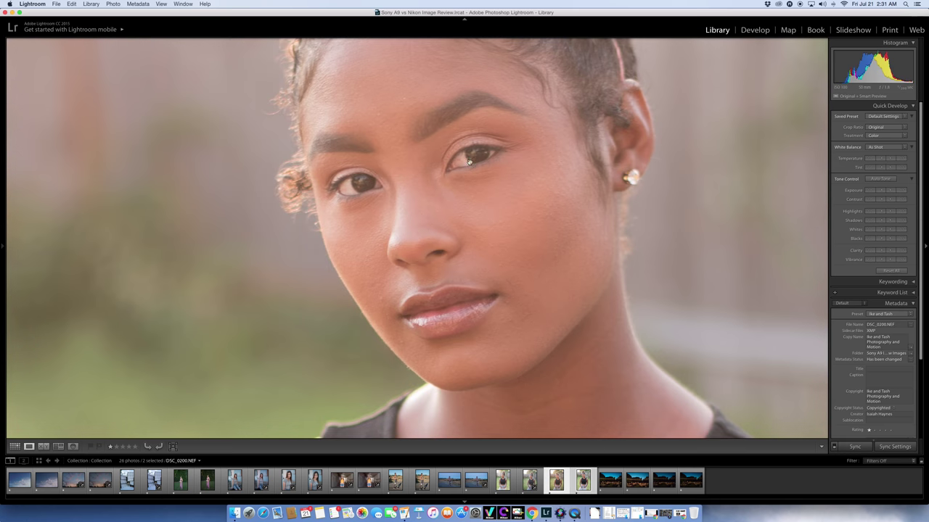
pyautogui.moveTo(537, 147); pyautogui.dragTo(500, 172)
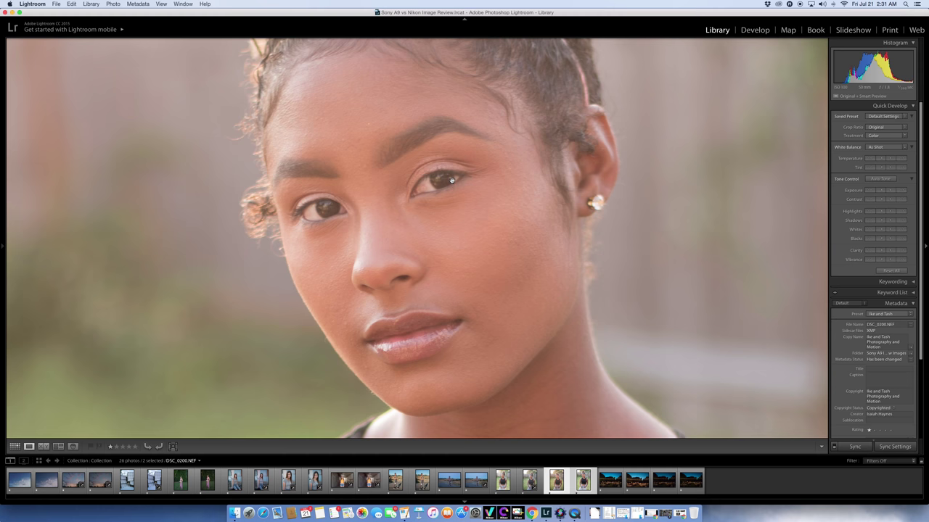
# - Alternate between the magnified faces in DSC07251.ARW and DSC_0200.NEF to compare skin tone, contrast and detail
pyautogui.press('Right')
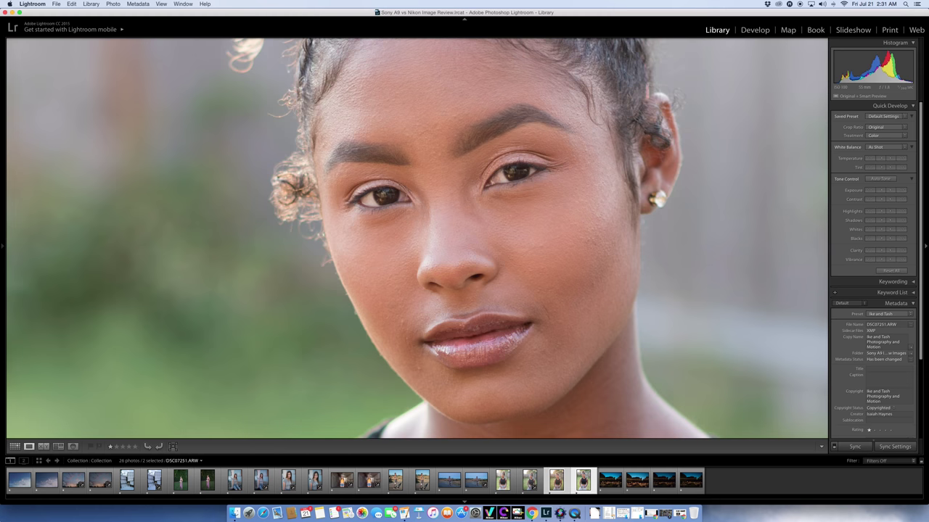
pyautogui.press('Left')
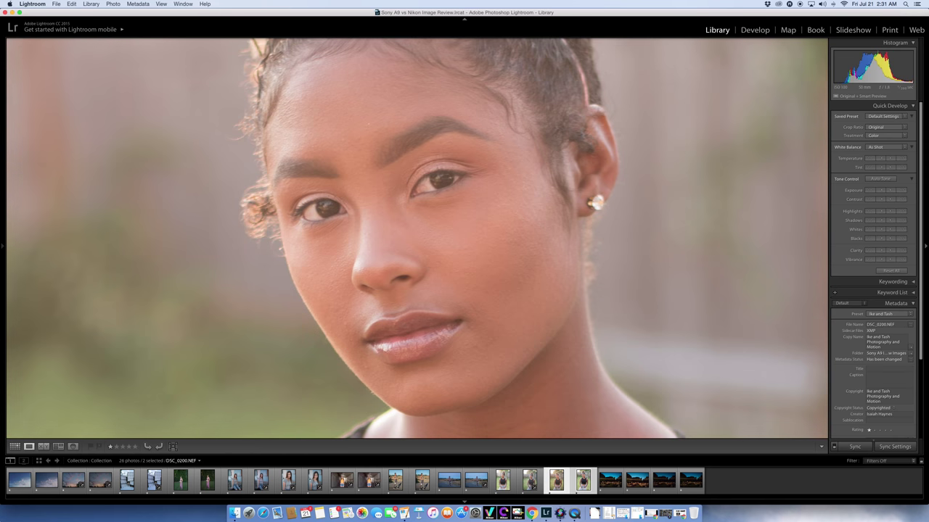
pyautogui.press('Right')
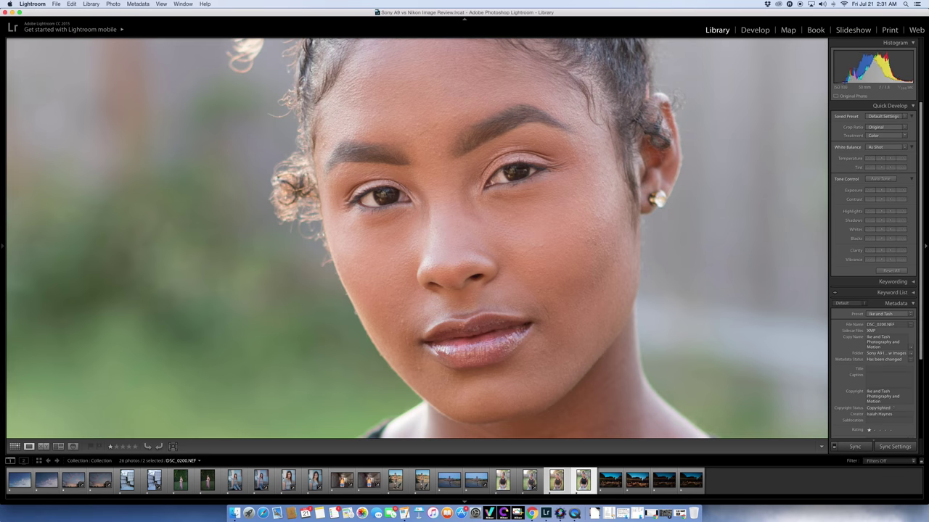
pyautogui.press('Left')
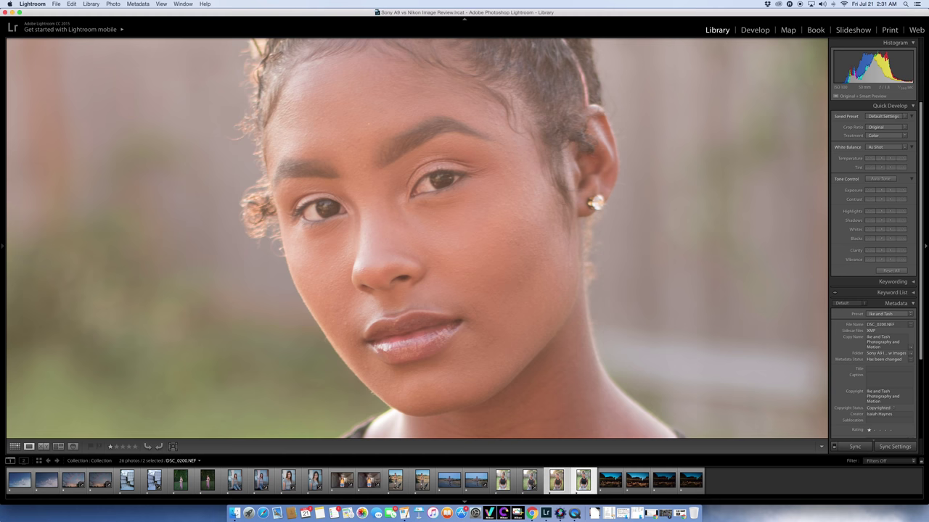
pyautogui.press('Right')
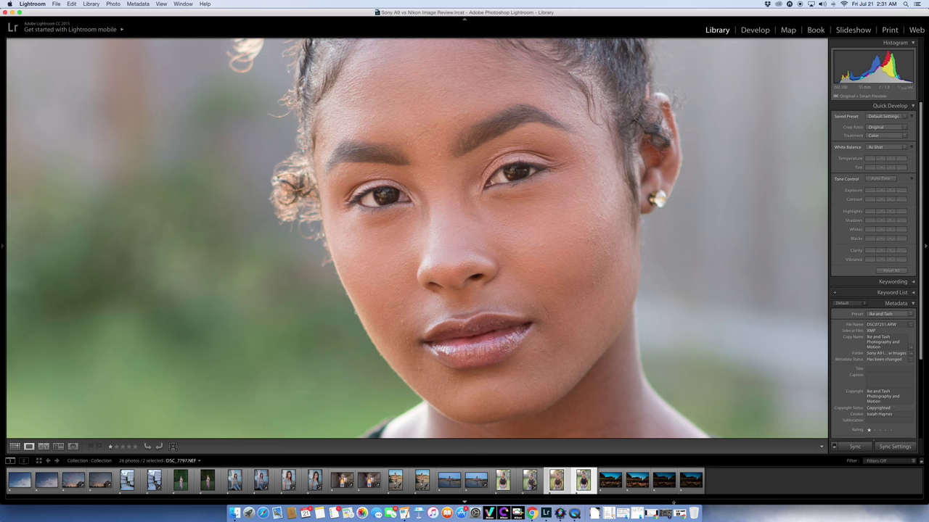
pyautogui.click(678, 514)
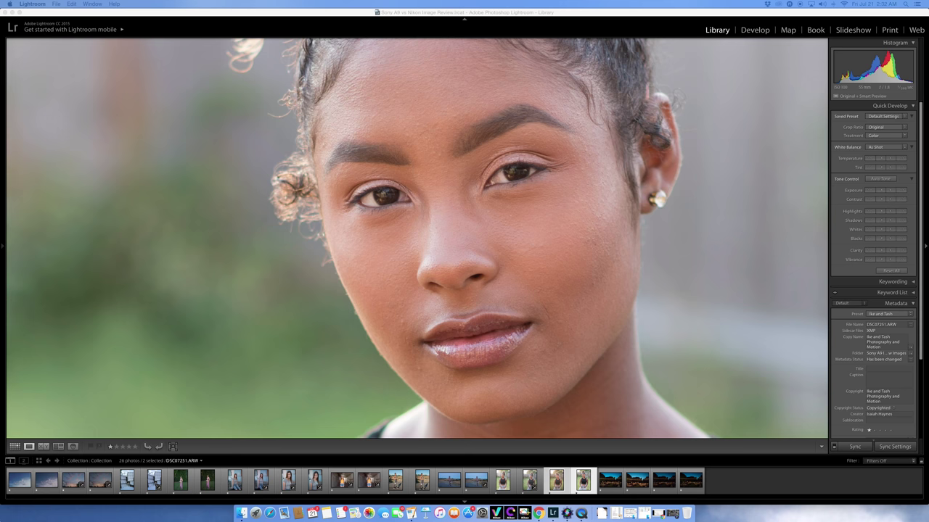
# - Compare DSC07251.ARW and DSC_0200.NEF at full frame and once more with the face magnified, ending on the full Sony portrait
pyautogui.click(695, 159)
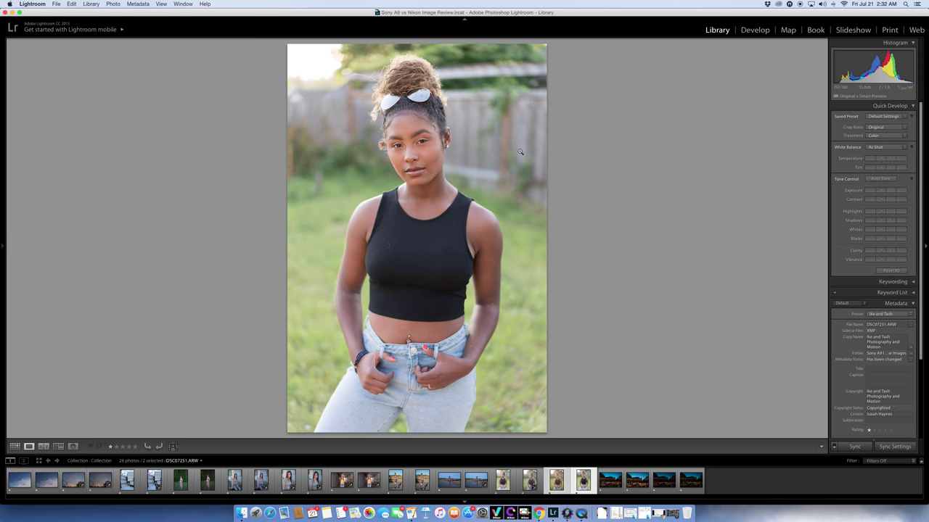
pyautogui.press('Right')
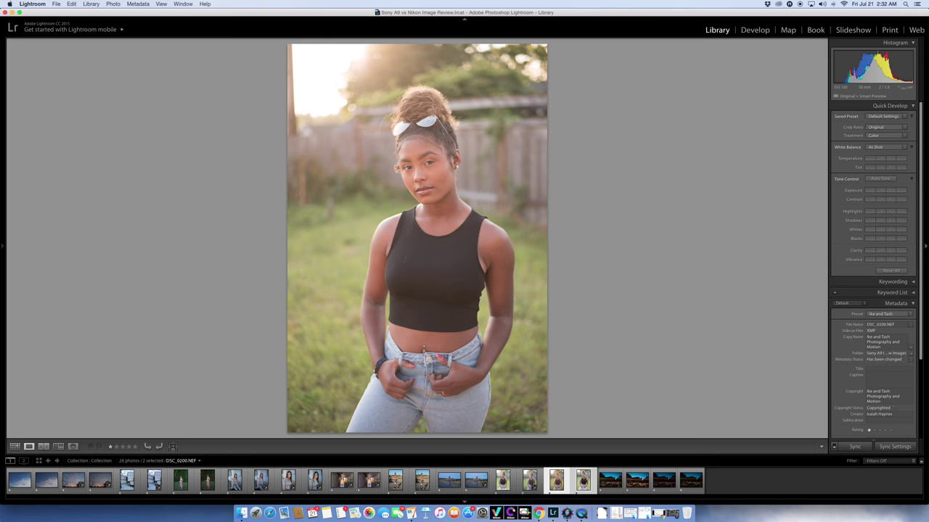
pyautogui.click(396, 164)
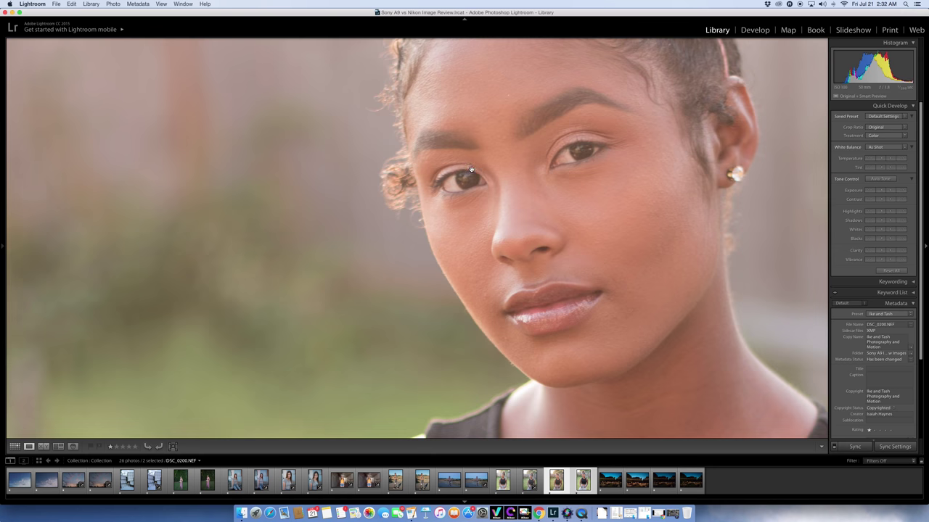
pyautogui.moveTo(544, 180); pyautogui.dragTo(446, 181)
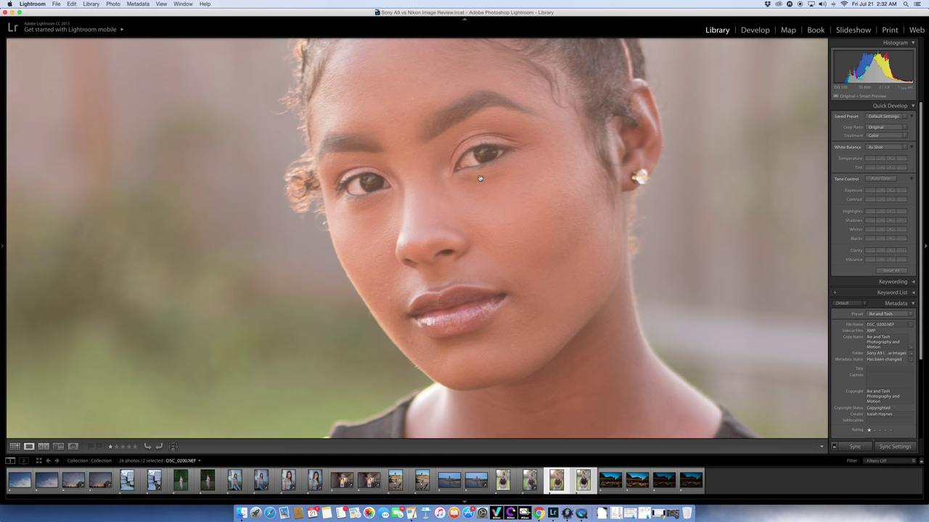
pyautogui.press('Right')
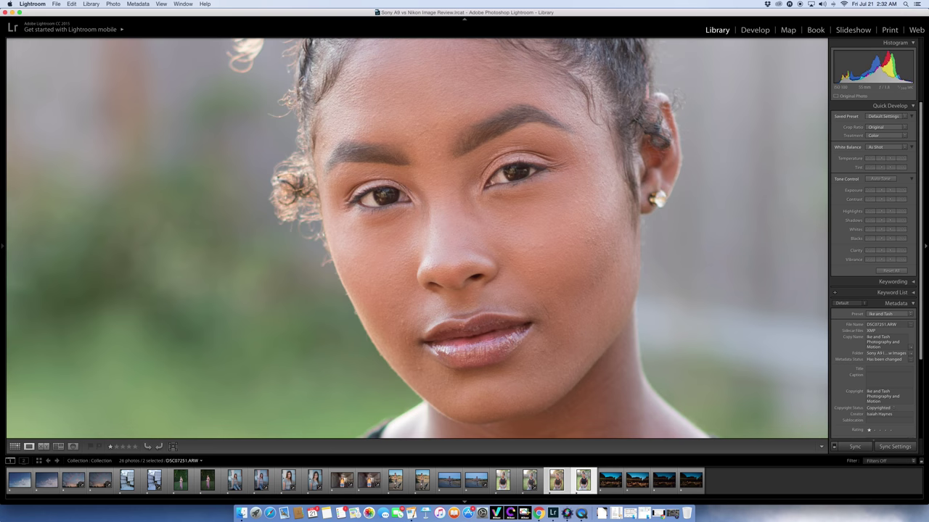
pyautogui.click(512, 203)
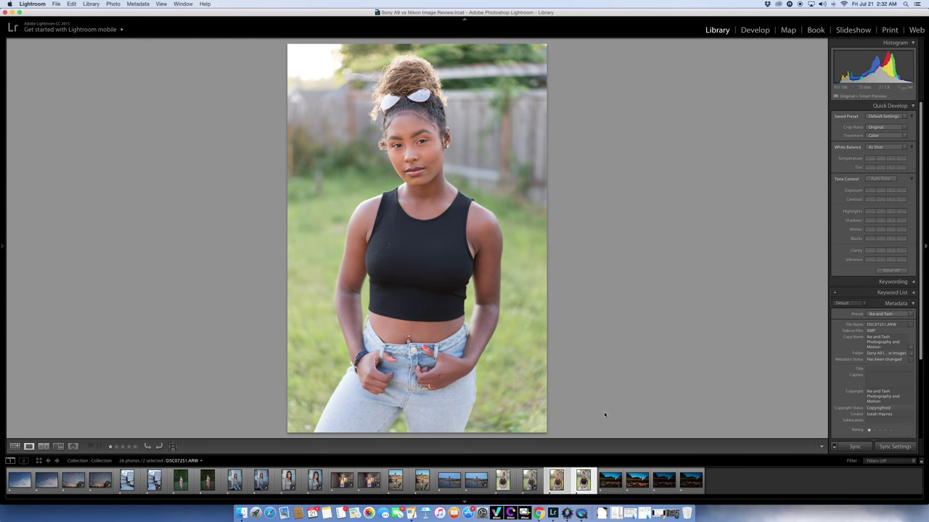
# - Compare the full-frame night reception photos SA902437.ARW and DSC_7790.NEF by viewing each in turn
pyautogui.click(599, 470)
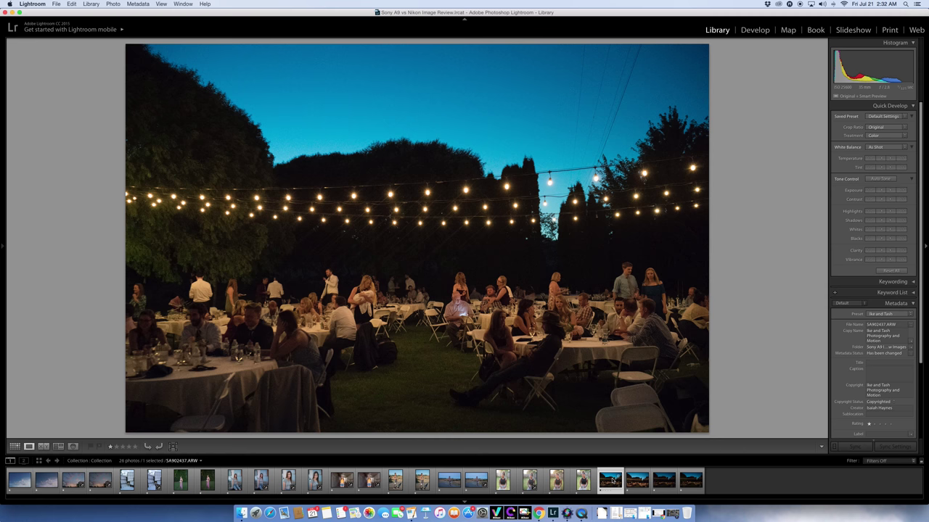
pyautogui.click(633, 481)
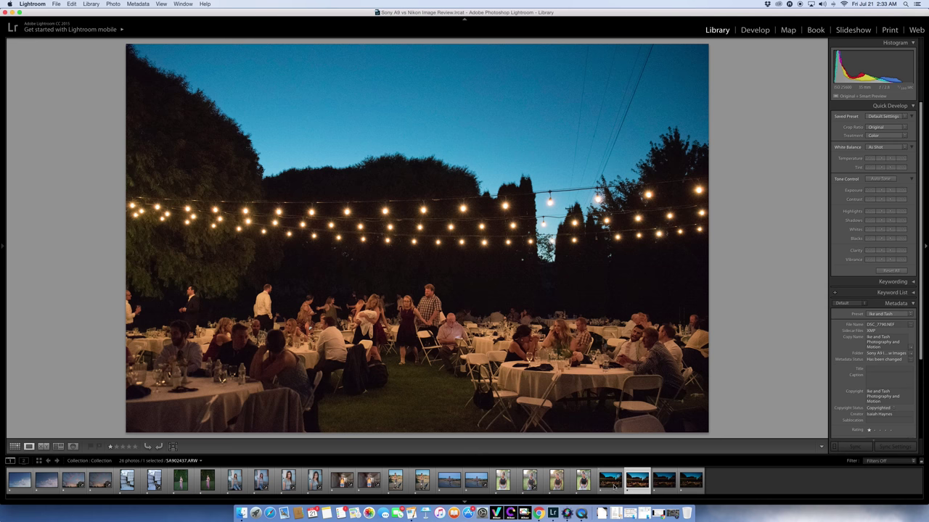
pyautogui.click(614, 486)
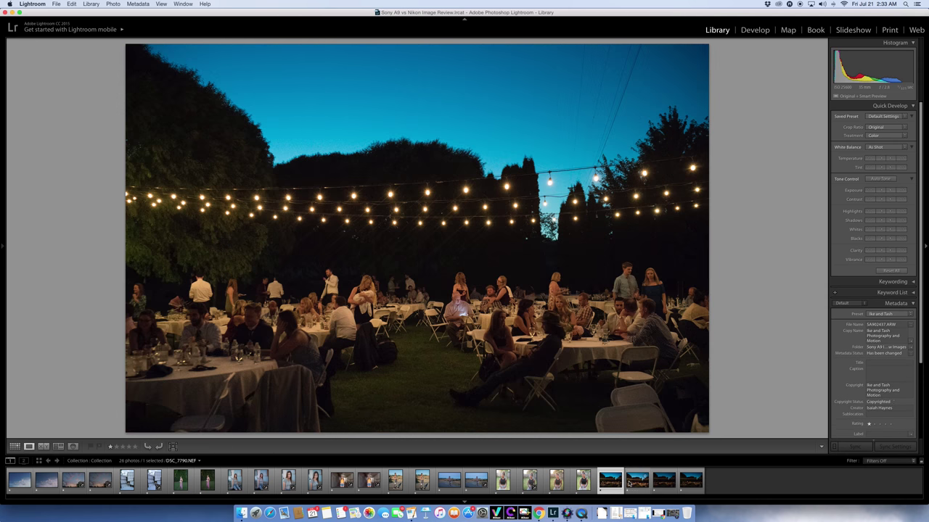
pyautogui.click(629, 483)
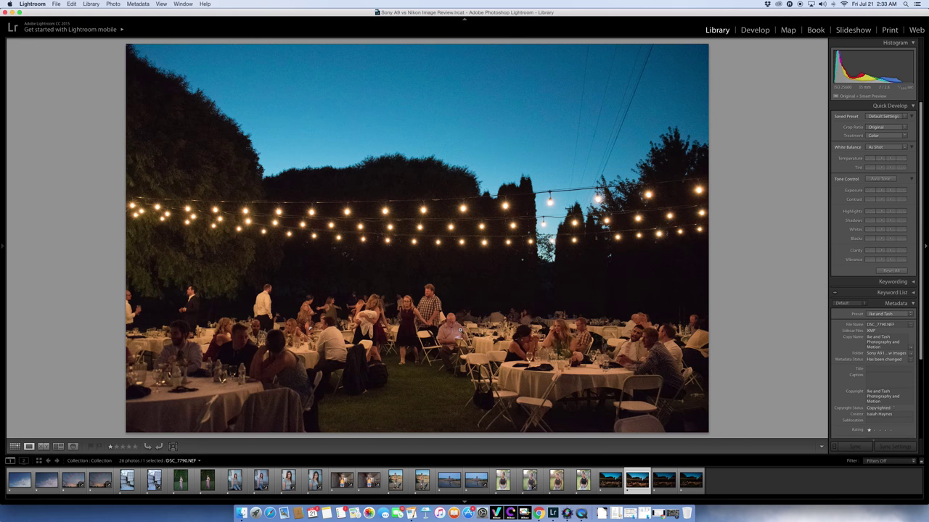
# - Magnify the seated man with the lit phone in DSC_7790.NEF and frame the same area in SA902437.ARW
pyautogui.click(454, 330)
pyautogui.scroll(-2, 457, 326)
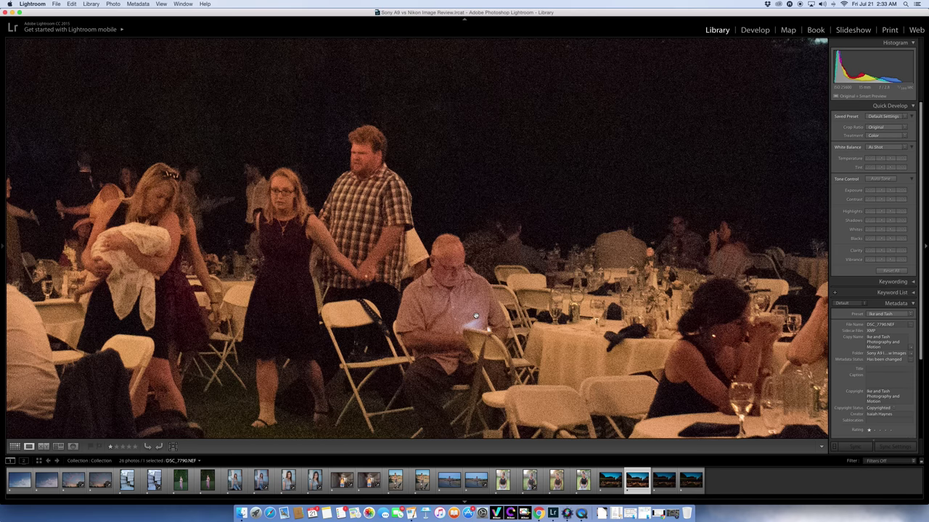
pyautogui.press('Left')
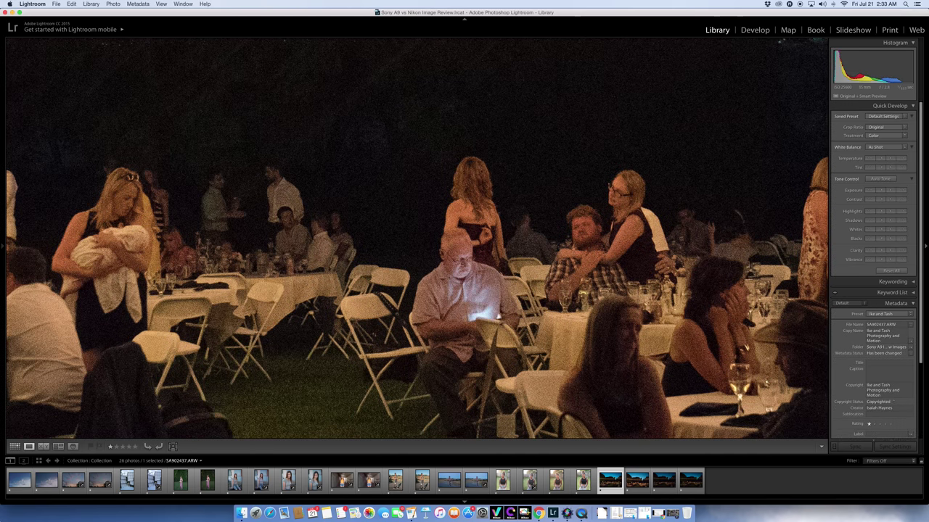
pyautogui.moveTo(511, 310); pyautogui.dragTo(418, 294)
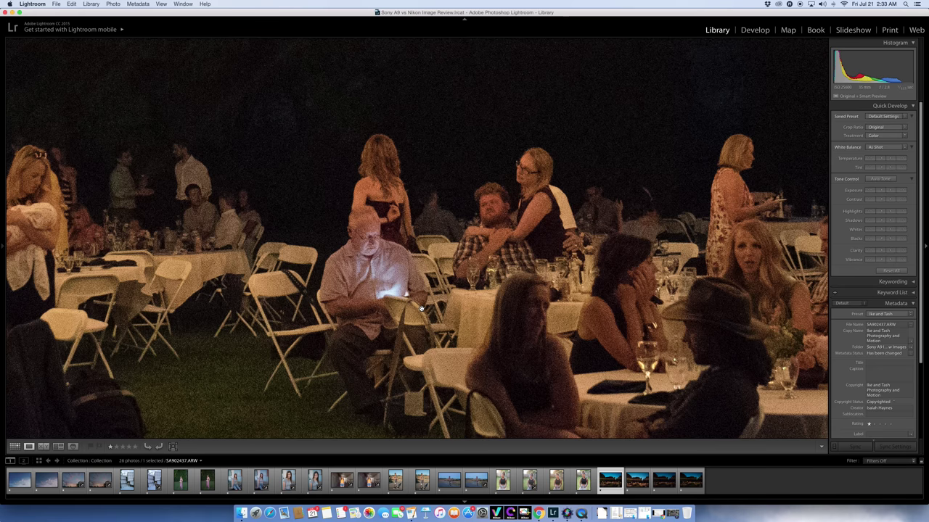
# - Alternate between the magnified SA902437.ARW and DSC_7790.NEF, aligning the Nikon framing around the seated man, to compare shadow noise and detail
pyautogui.press('Left')
pyautogui.press('Right')
pyautogui.press('Right')
pyautogui.press('Left')
pyautogui.press('Right')
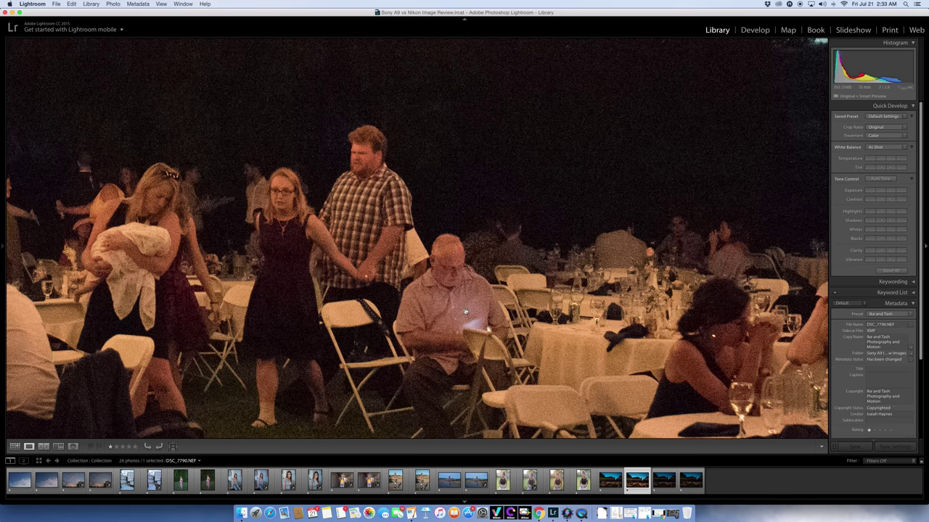
pyautogui.moveTo(463, 309); pyautogui.dragTo(399, 286)
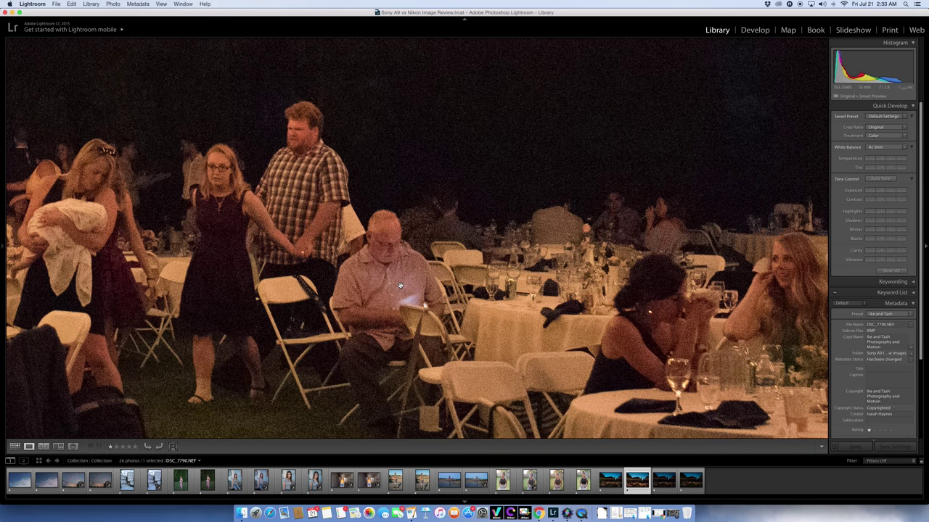
pyautogui.press('Left')
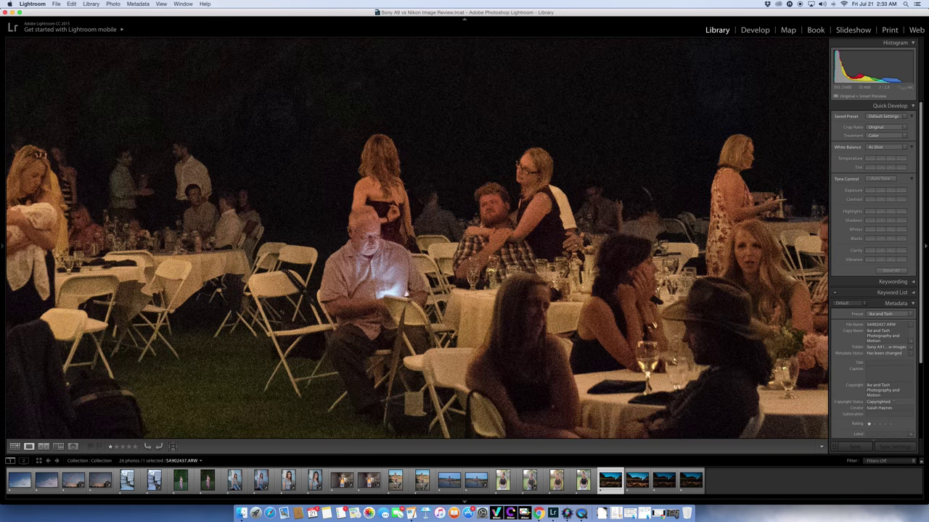
pyautogui.press('Right')
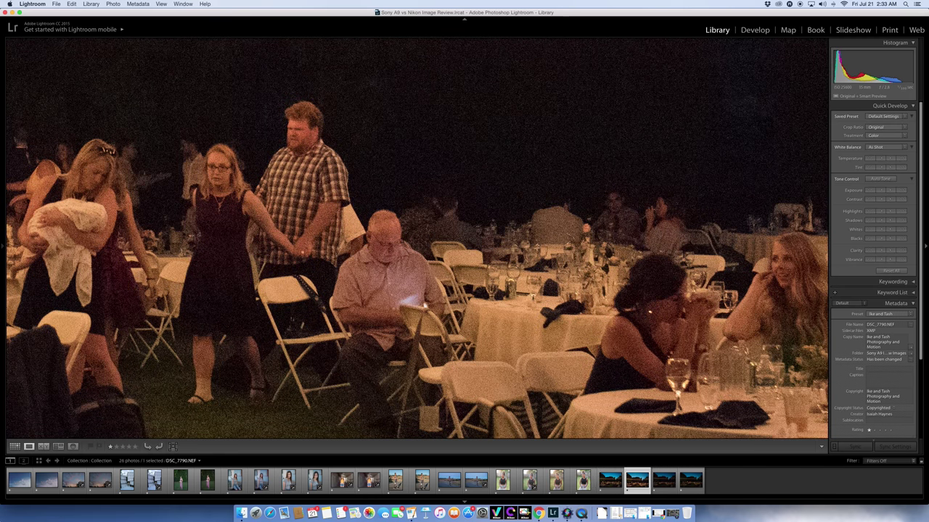
pyautogui.press('Left')
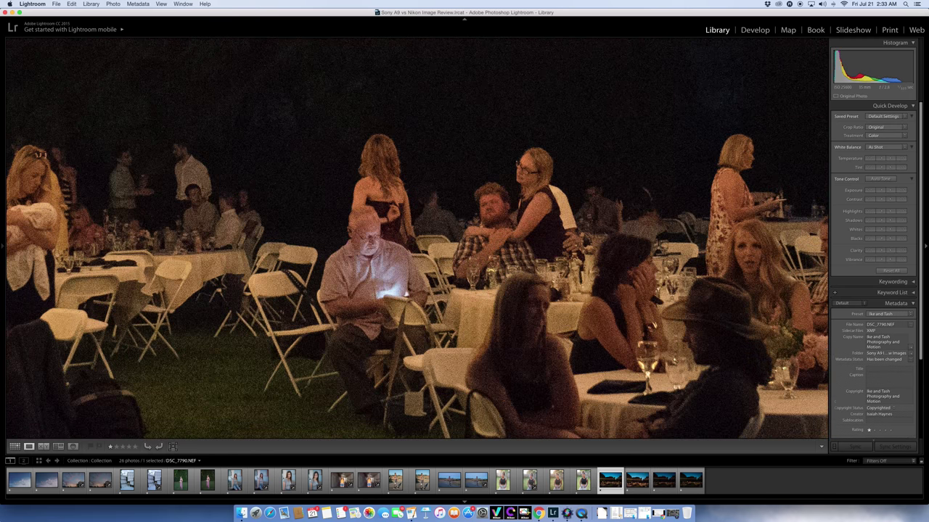
pyautogui.press('Right')
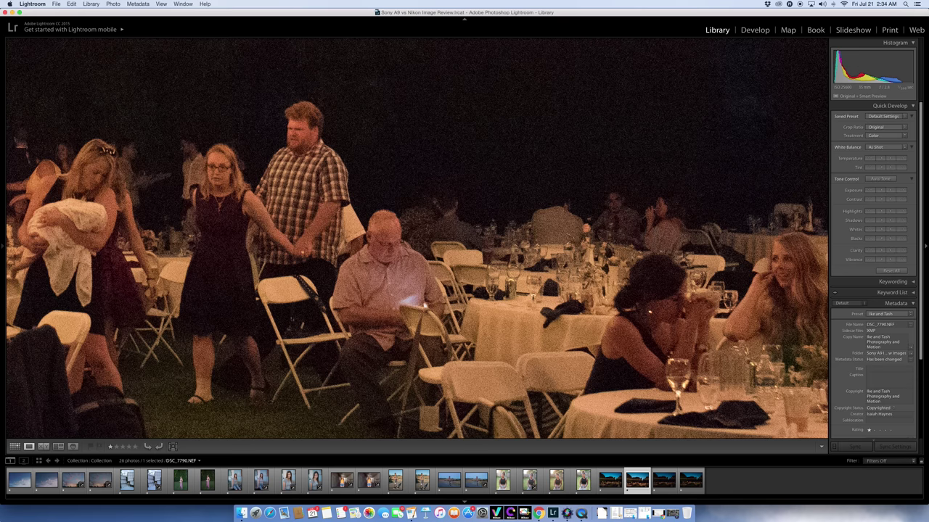
# - Flip repeatedly between the magnified SA902437.ARW and DSC_7790.NEF around the seated man to judge noise and colour in the dark areas
pyautogui.press('Left')
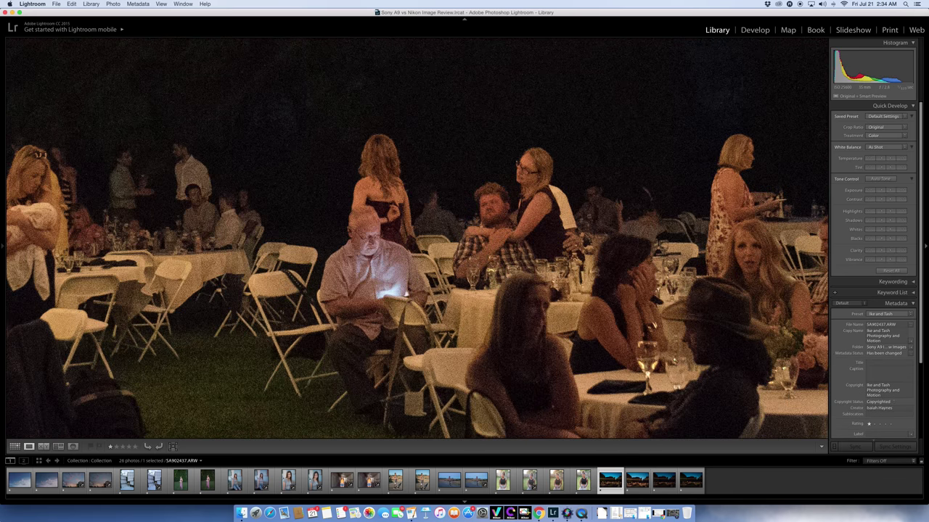
pyautogui.press('Right')
pyautogui.press('Left')
pyautogui.press('Right')
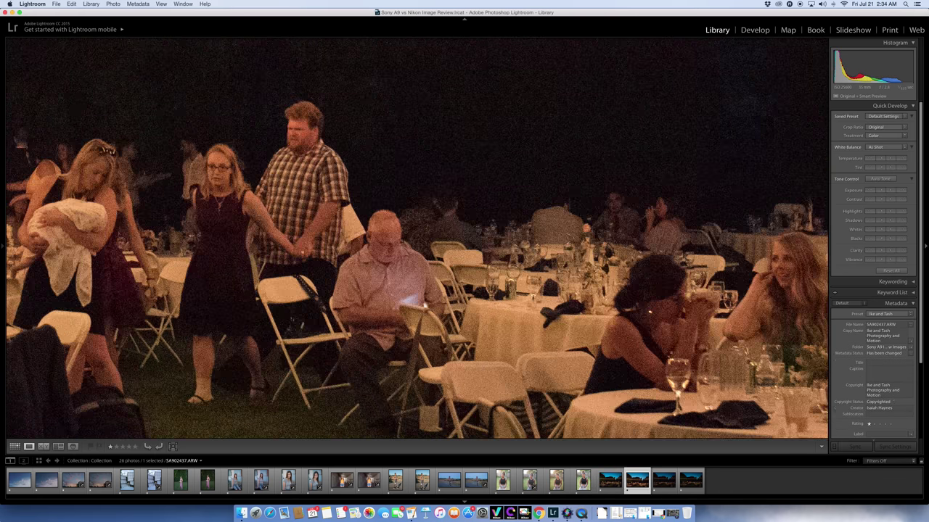
pyautogui.press('Left')
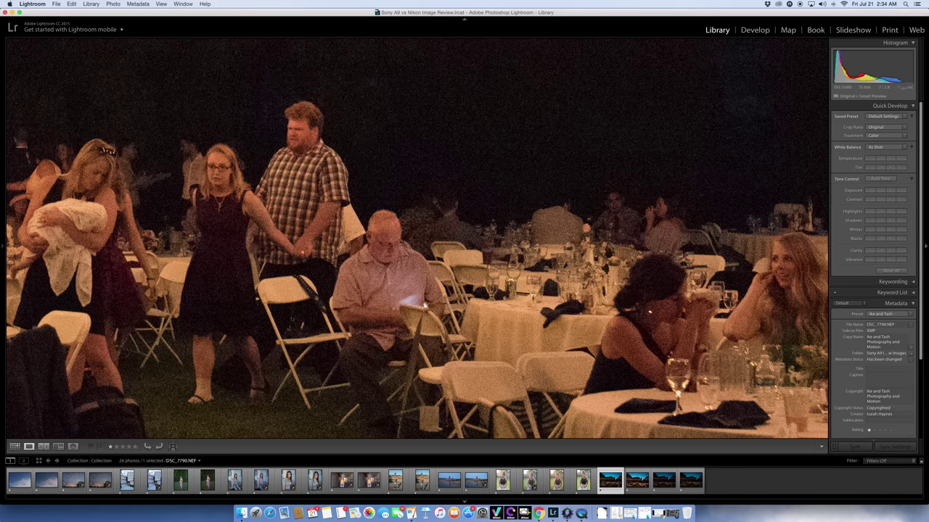
pyautogui.press('Right')
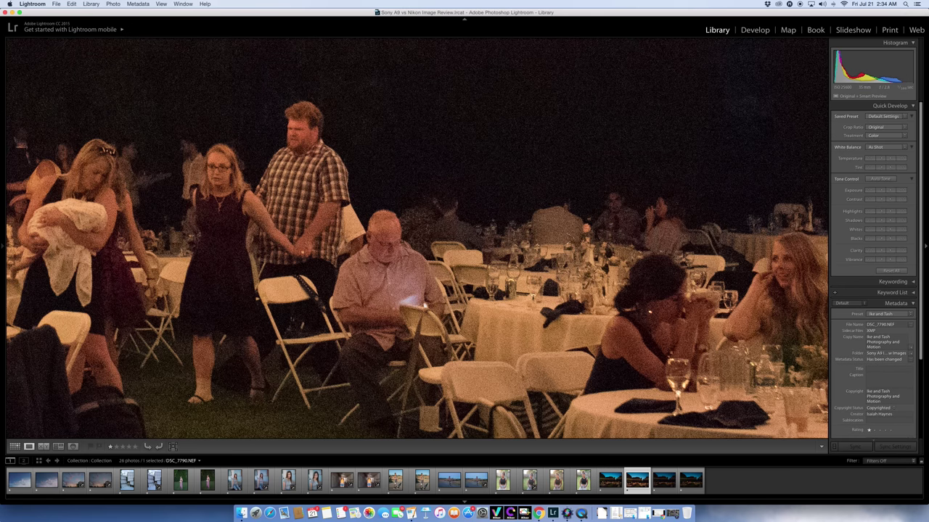
pyautogui.press('Left')
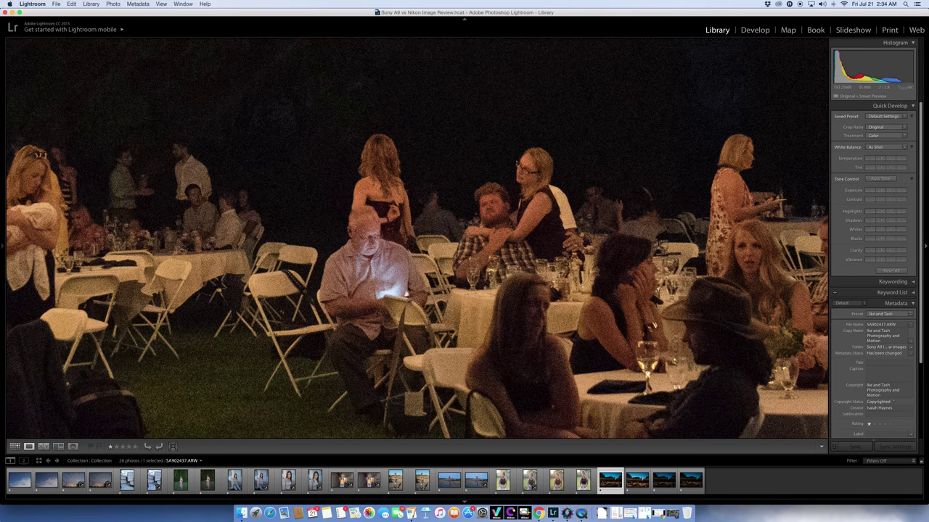
pyautogui.press('Right')
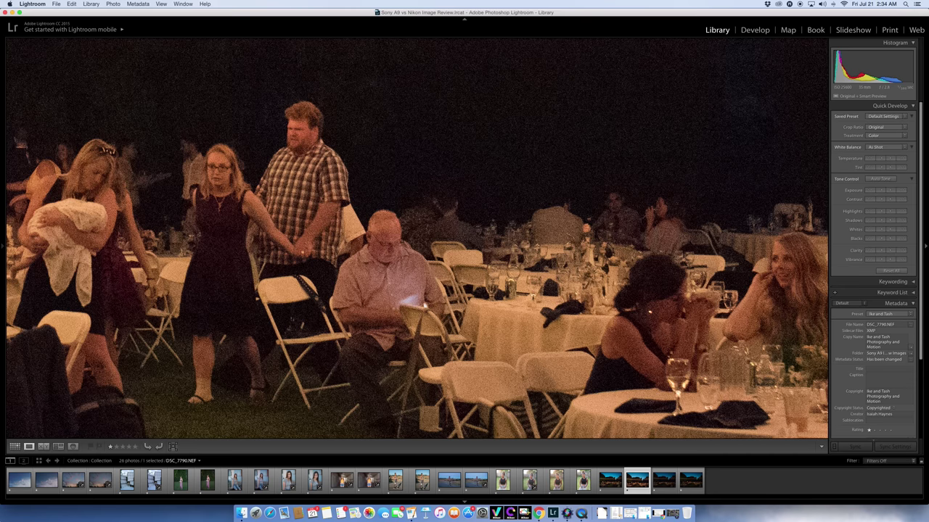
pyautogui.click(610, 480)
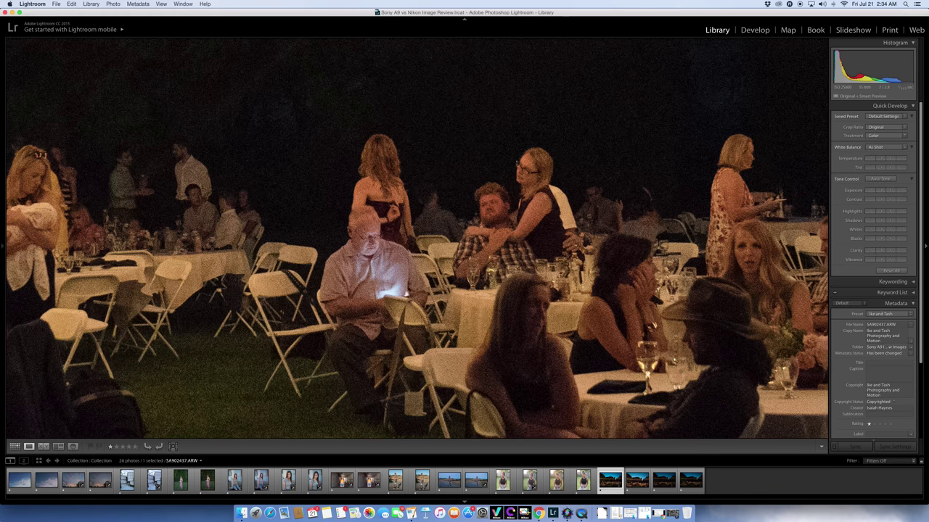
pyautogui.press('Right')
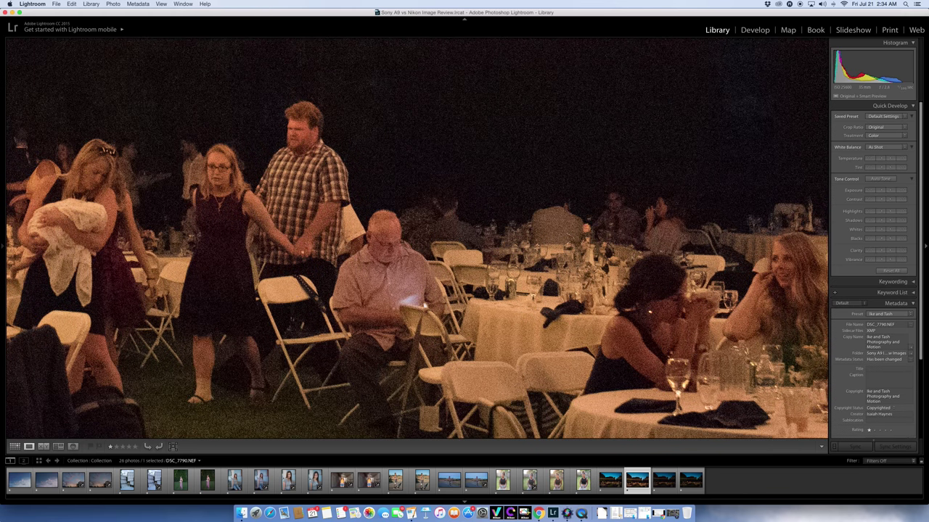
pyautogui.press('Left')
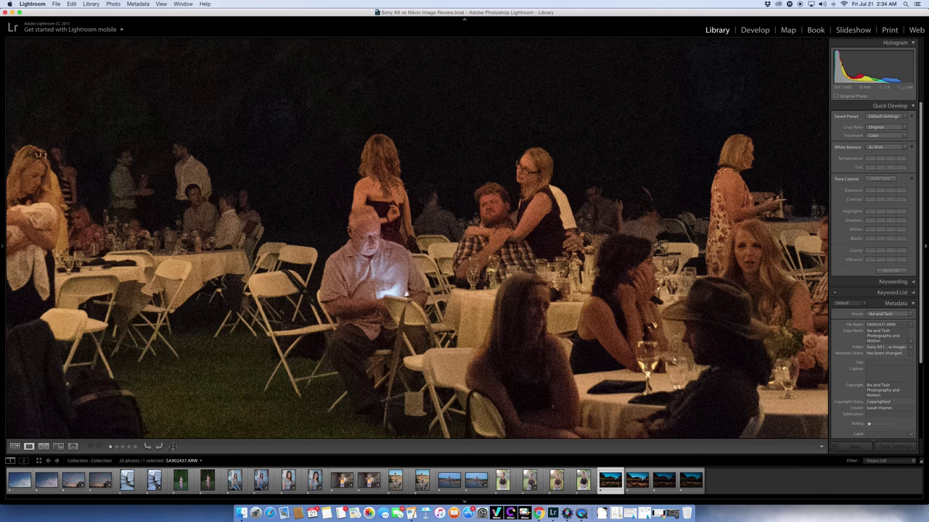
pyautogui.press('Right')
pyautogui.press('Left')
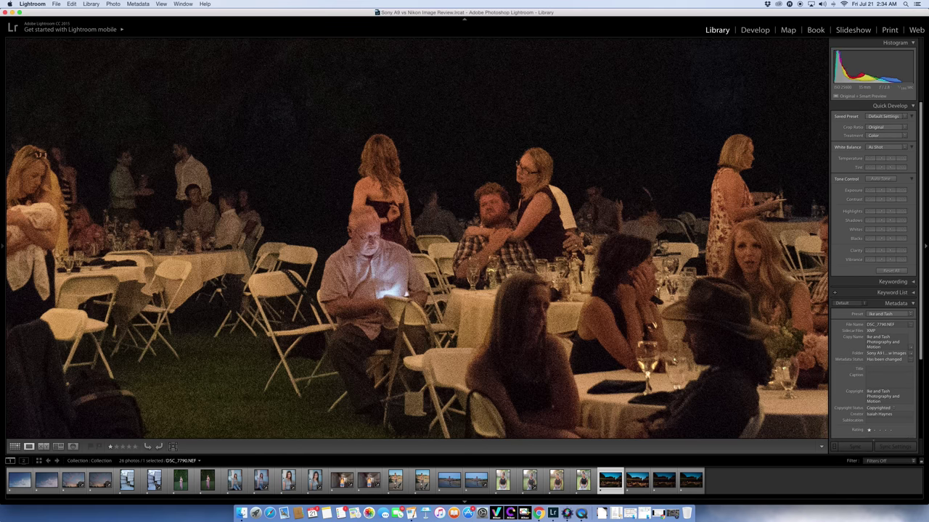
pyautogui.press('Right')
pyautogui.press('Left')
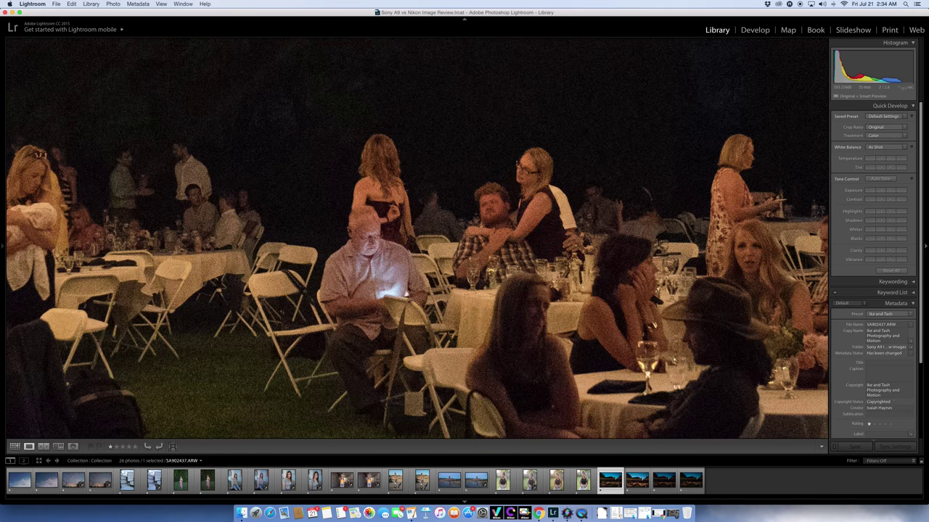
pyautogui.press('Right')
pyautogui.press('Left')
pyautogui.press('Right')
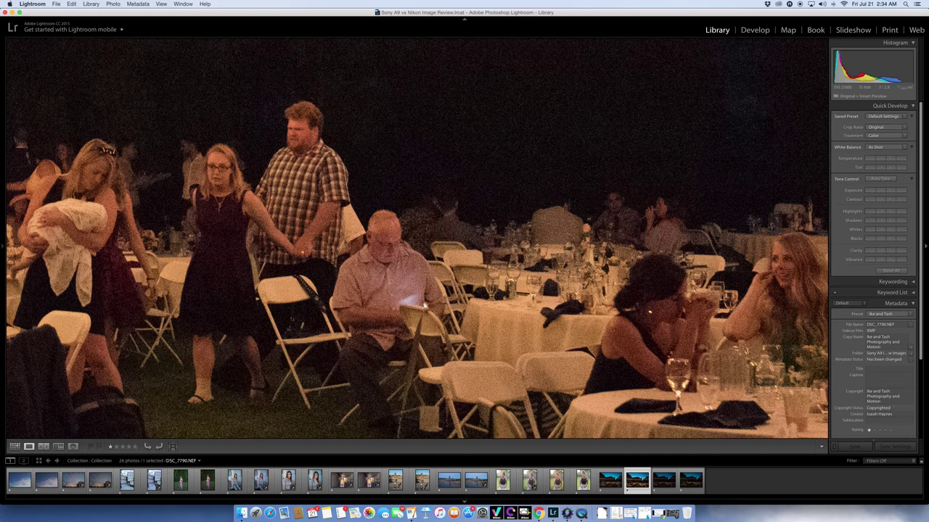
pyautogui.press('Right')
pyautogui.press('Left')
pyautogui.press('Left')
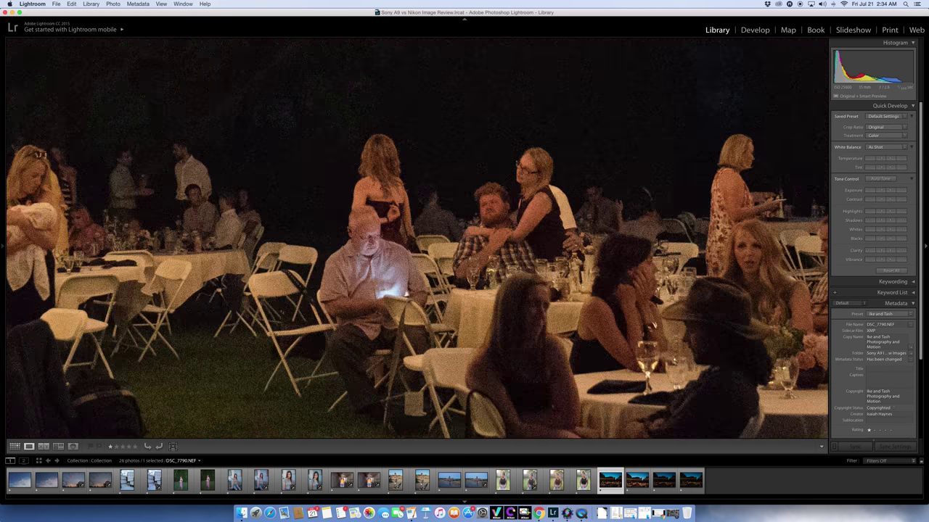
pyautogui.press('Right')
pyautogui.press('Left')
pyautogui.press('Right')
pyautogui.press('Left')
pyautogui.press('Right')
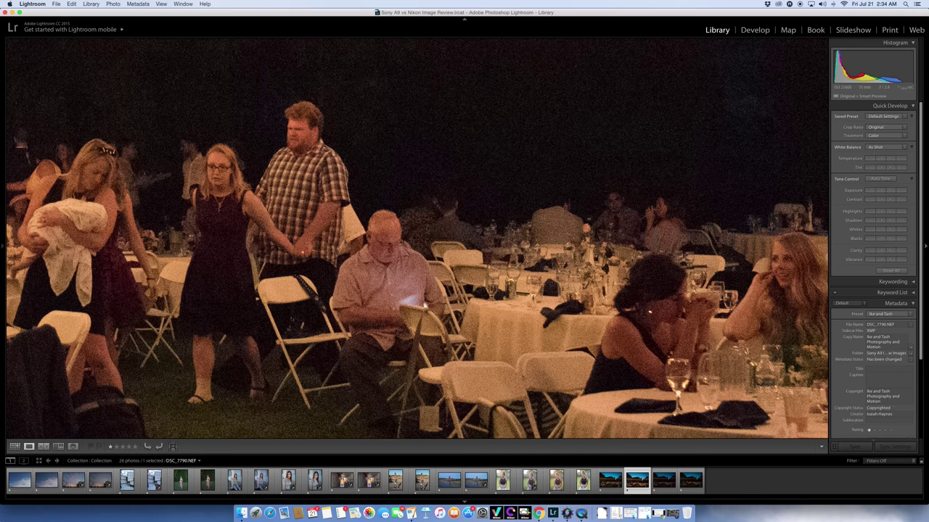
pyautogui.press('Left')
pyautogui.press('Right')
pyautogui.press('Left')
pyautogui.press('Right')
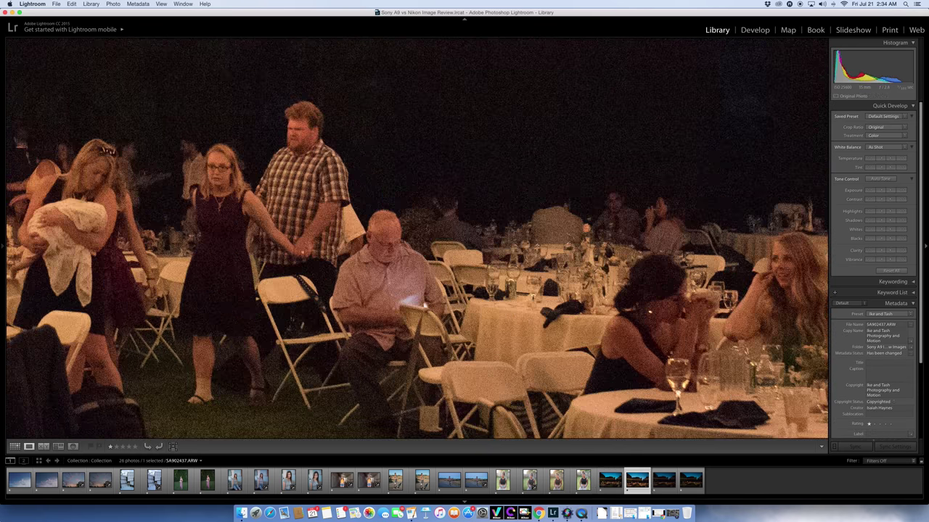
pyautogui.press('Left')
pyautogui.press('Right')
pyautogui.press('Left')
pyautogui.press('Right')
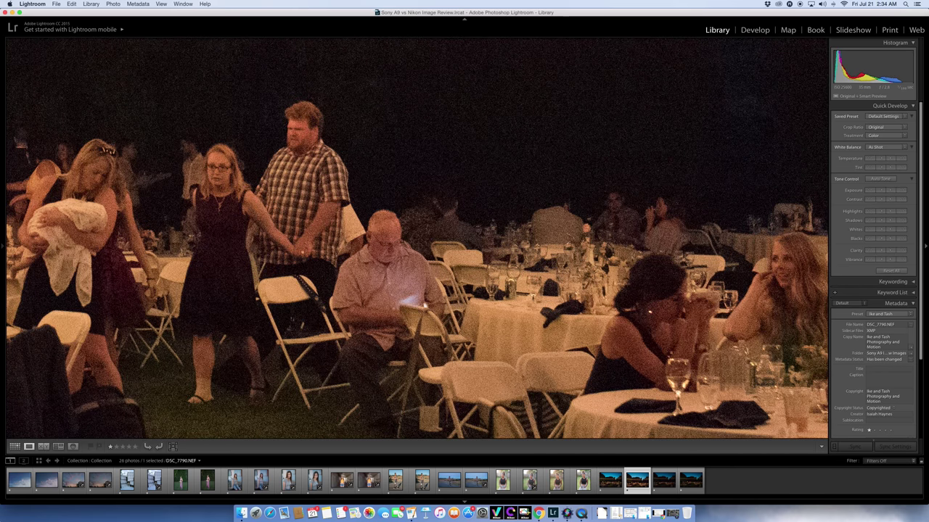
# - Return to the full frame and compare SA902437.ARW and DSC_7790.NEF side by side in Survey view, making each photo active in turn
pyautogui.click(408, 218)
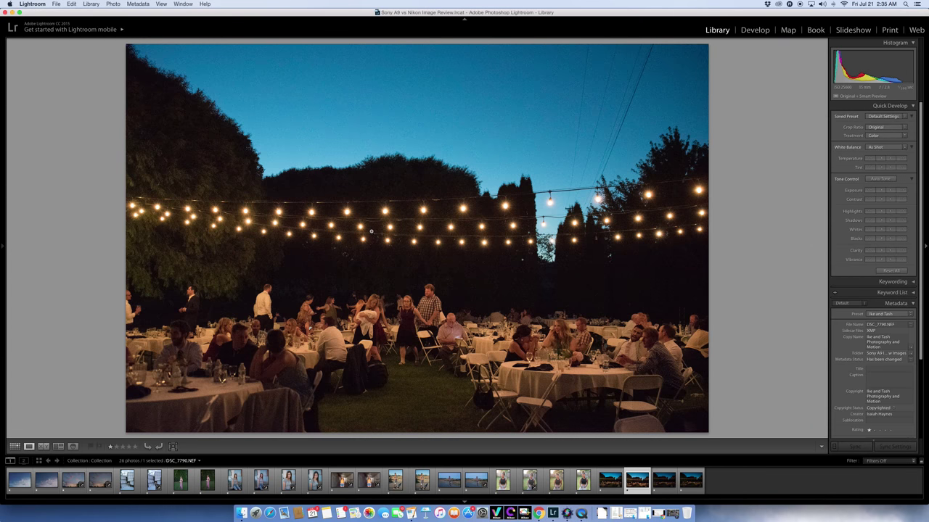
pyautogui.press('Left')
pyautogui.keyDown('super'); pyautogui.click(611, 478); pyautogui.keyUp('super')
pyautogui.press('n')
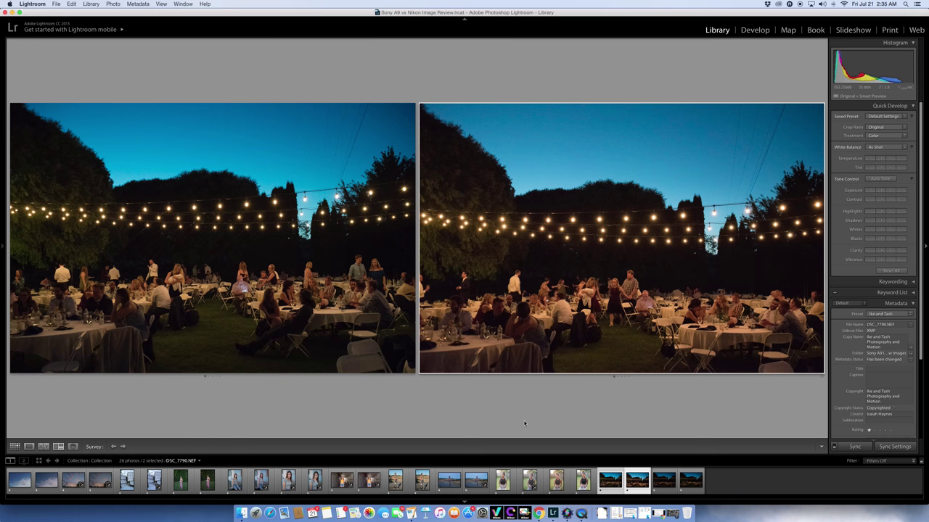
pyautogui.click(388, 326)
pyautogui.click(490, 326)
pyautogui.click(322, 323)
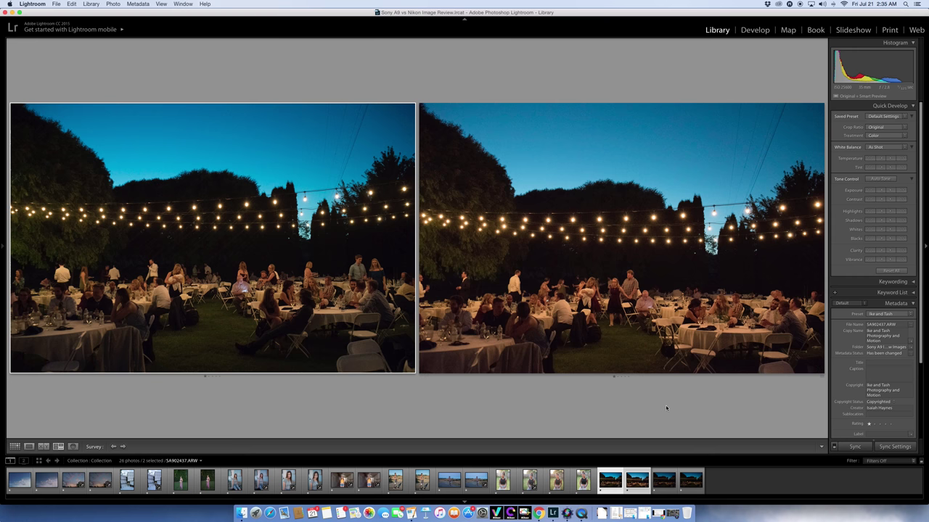
# - Compare the darker night photos DSC_7797.NEF and SA902440.ARW side by side in Survey view, alternating the active photo between them
pyautogui.click(663, 481)
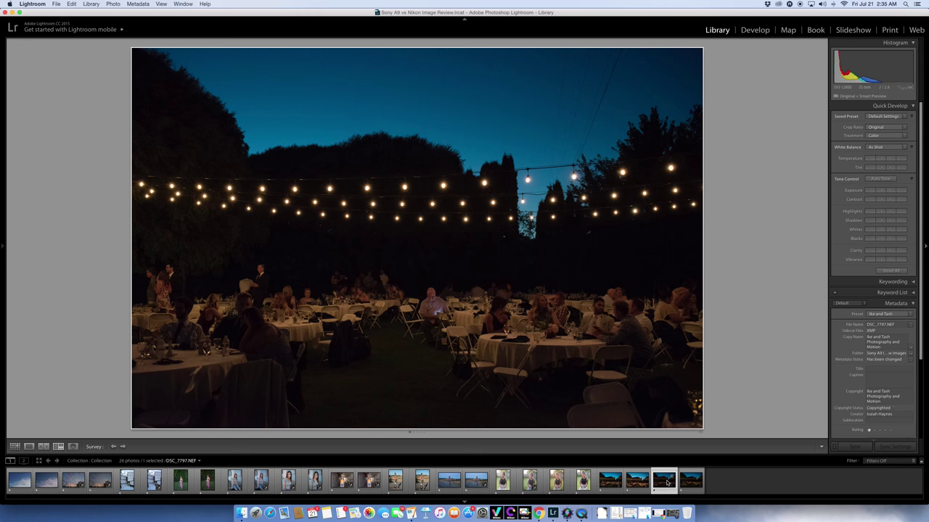
pyautogui.keyDown('super'); pyautogui.click(686, 483); pyautogui.keyUp('super')
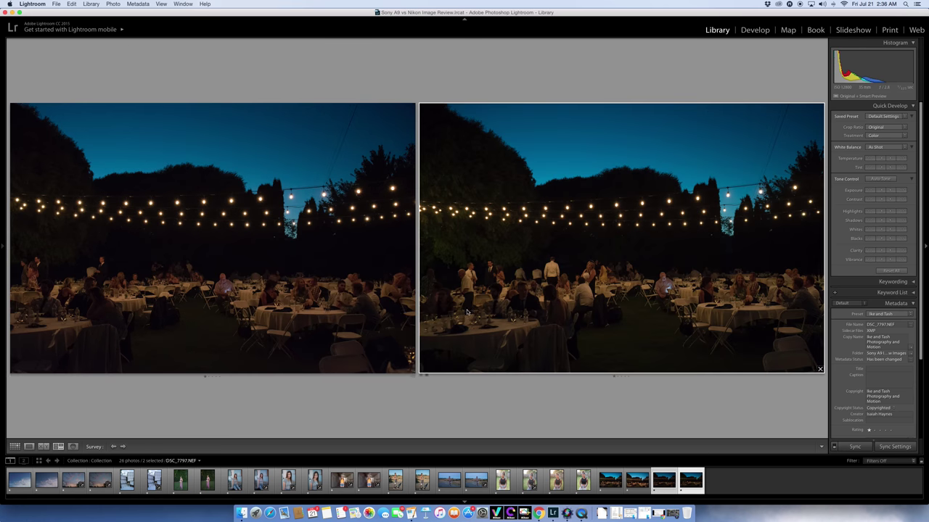
pyautogui.click(389, 310)
pyautogui.click(463, 311)
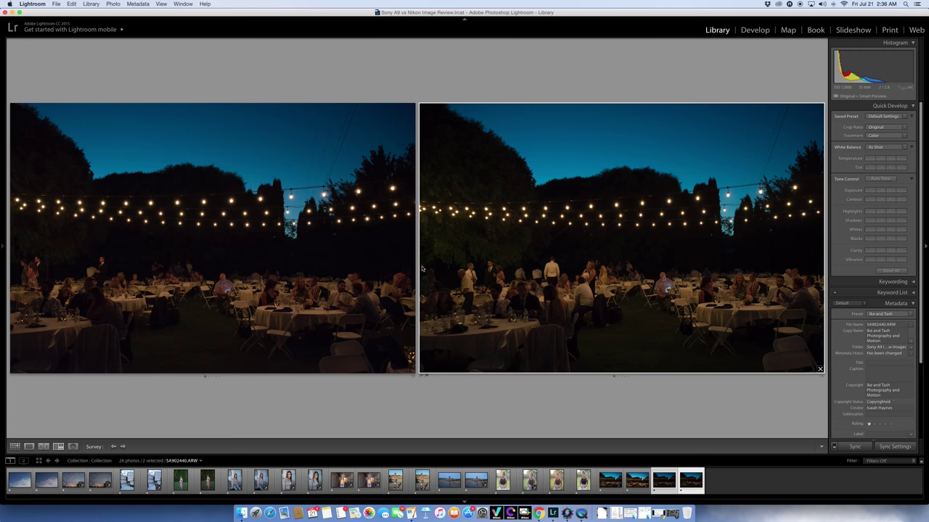
pyautogui.click(372, 274)
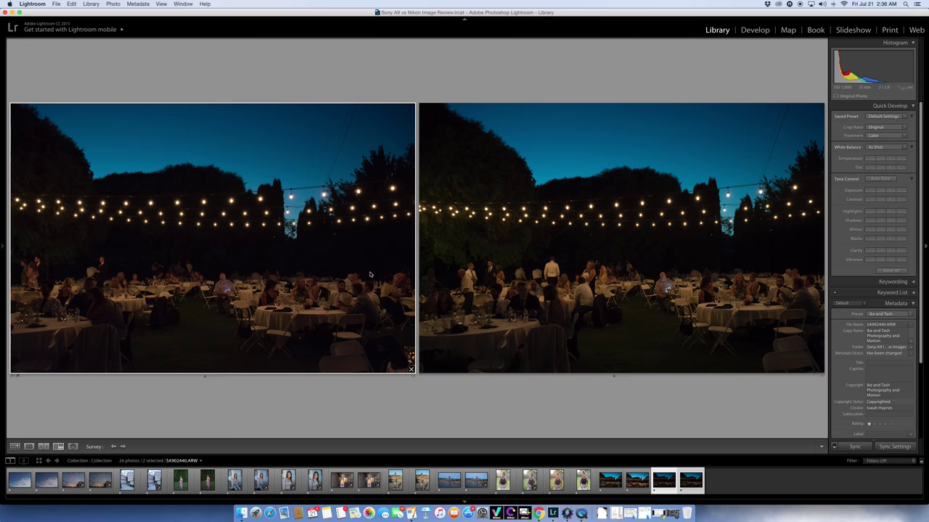
pyautogui.click(455, 269)
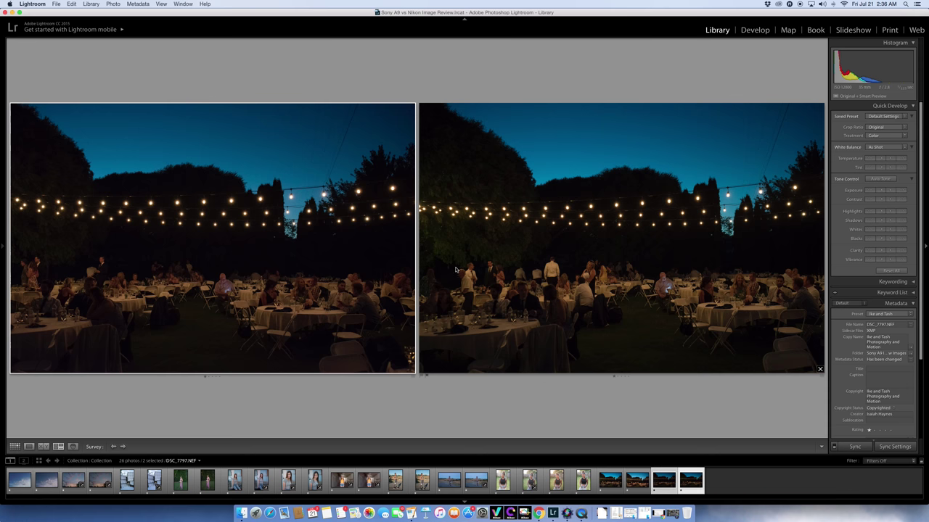
pyautogui.click(369, 263)
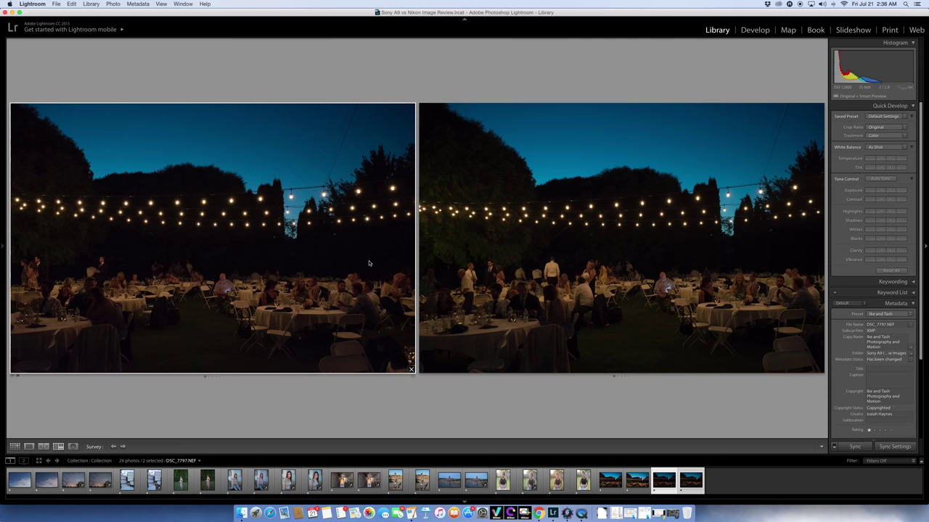
pyautogui.click(487, 260)
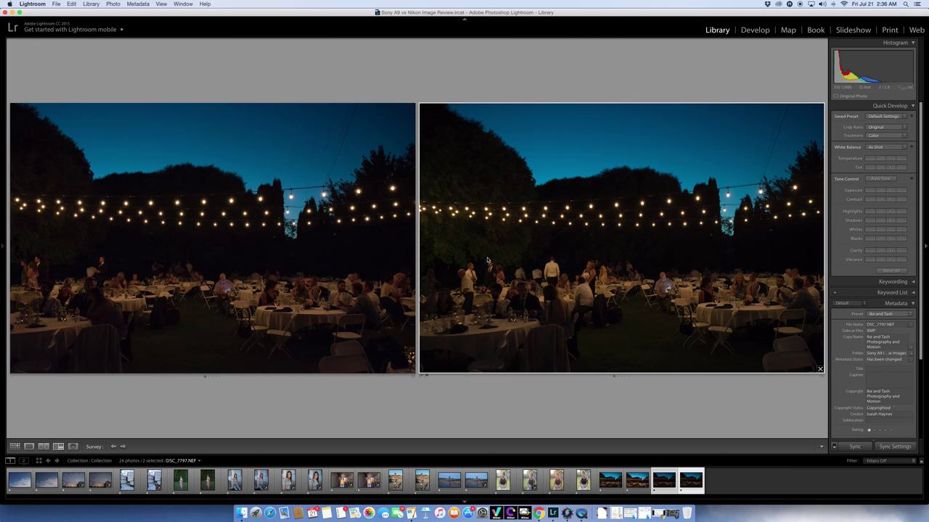
pyautogui.click(312, 262)
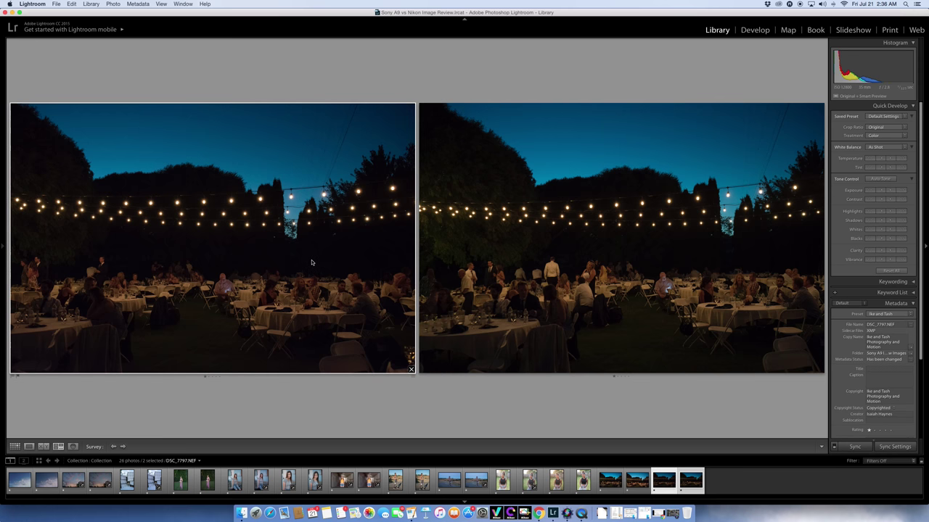
pyautogui.click(592, 268)
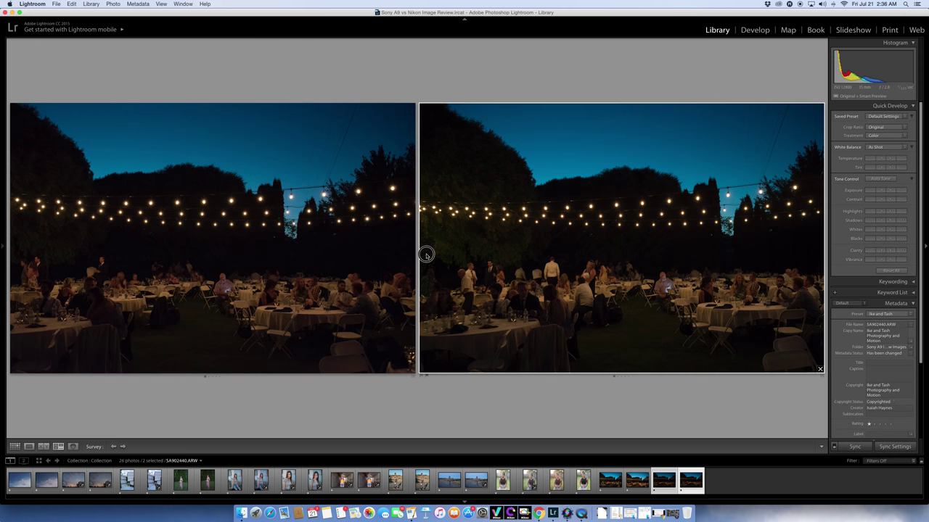
pyautogui.click(385, 254)
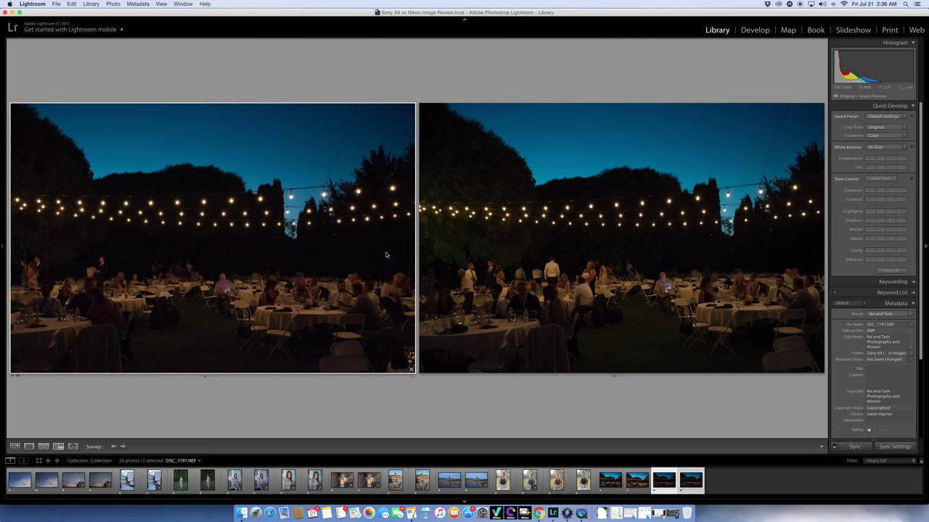
pyautogui.click(559, 255)
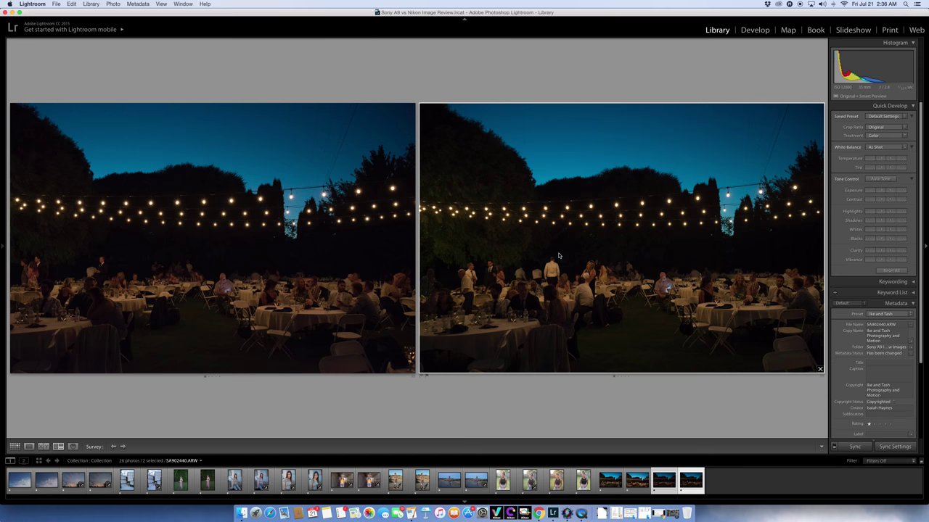
pyautogui.click(349, 256)
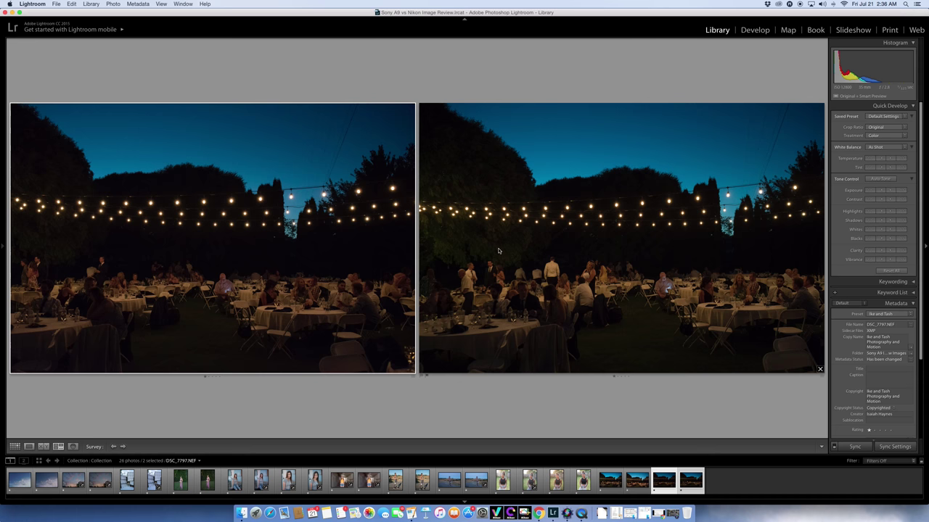
pyautogui.click(537, 244)
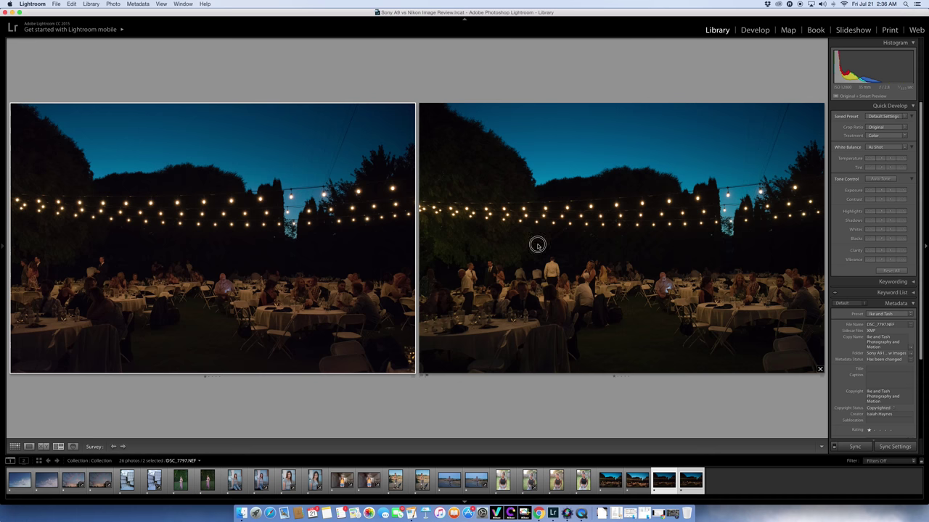
pyautogui.click(335, 232)
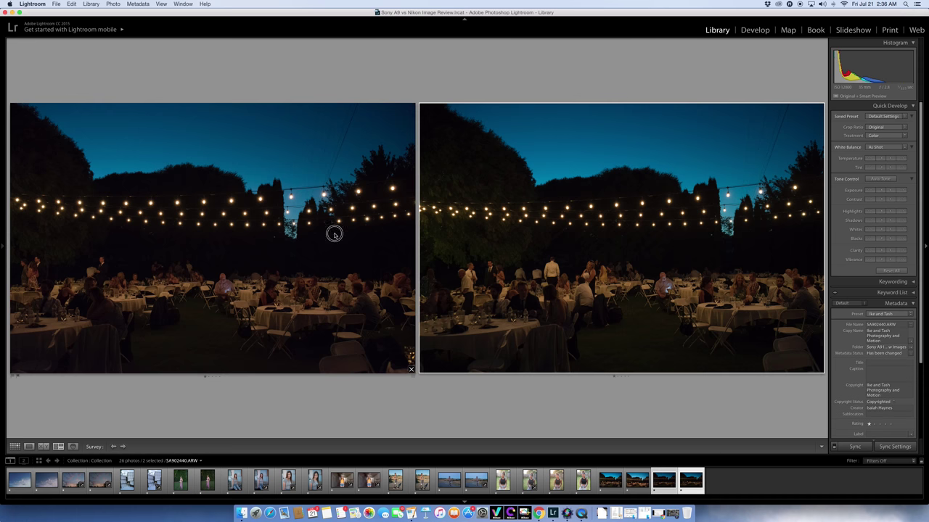
pyautogui.click(444, 239)
pyautogui.click(372, 240)
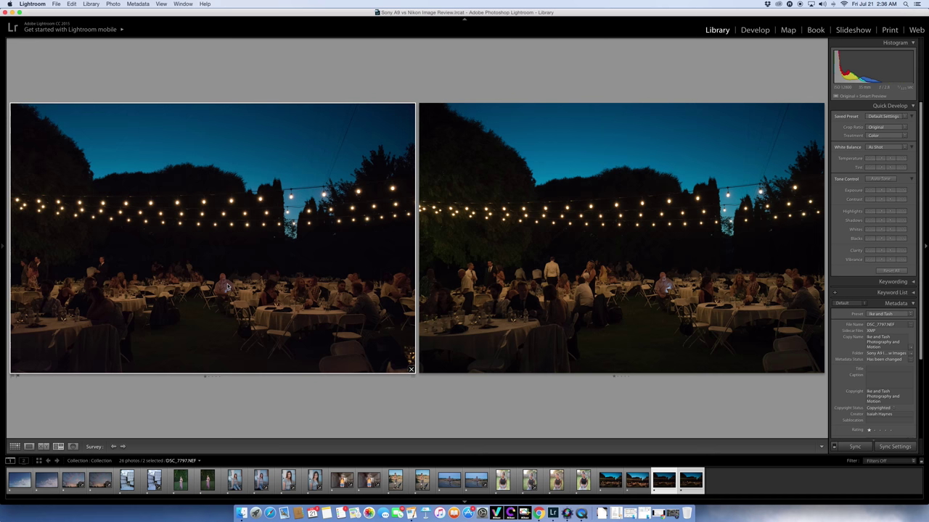
# - Magnify DSC_7797.NEF and SA902440.ARW and align both framings around the seated man with the lit phone
pyautogui.press('z')
pyautogui.moveTo(408, 365); pyautogui.dragTo(408, 302)
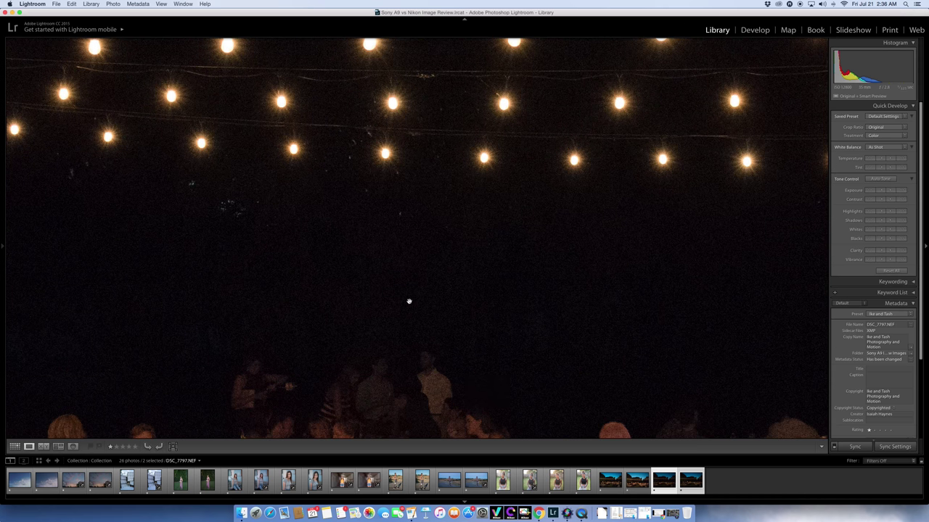
pyautogui.scroll(-3, 483, 399)
pyautogui.scroll(-3, 490, 401)
pyautogui.hscroll(2, 440, 325)
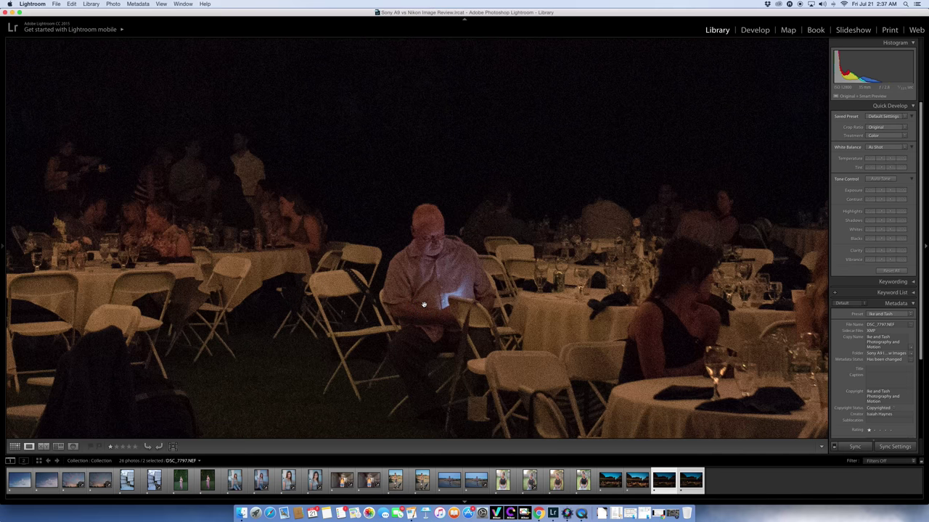
pyautogui.press('Left')
pyautogui.moveTo(417, 350); pyautogui.dragTo(418, 242)
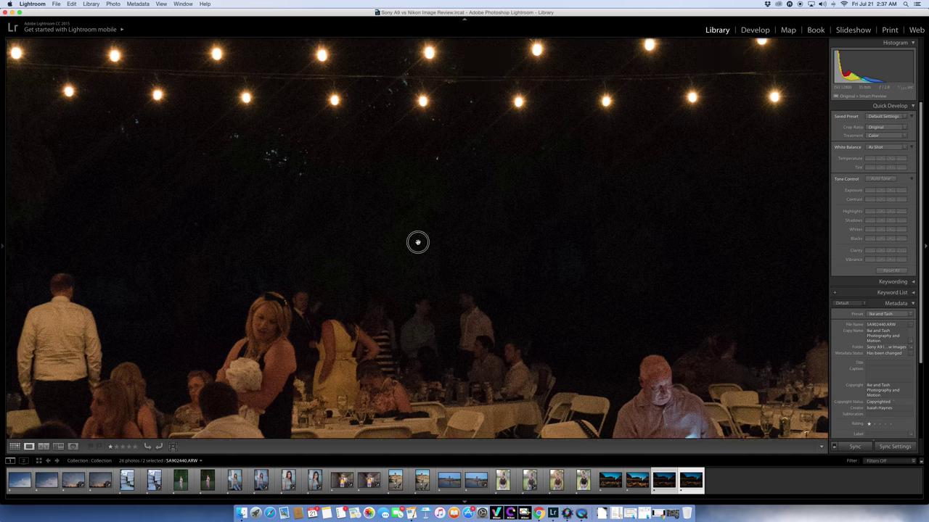
pyautogui.scroll(-3, 421, 363)
pyautogui.hscroll(3, 328, 253)
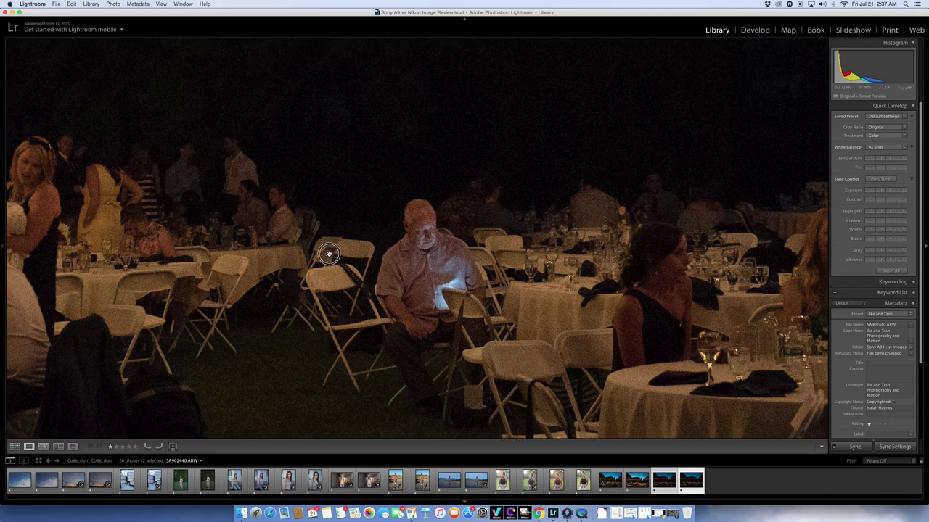
pyautogui.moveTo(328, 253); pyautogui.dragTo(319, 246)
# - Flip repeatedly between the magnified DSC_7797.NEF and SA902440.ARW to compare noise, colour and detail in the dark areas
pyautogui.press('Right')
pyautogui.press('Left')
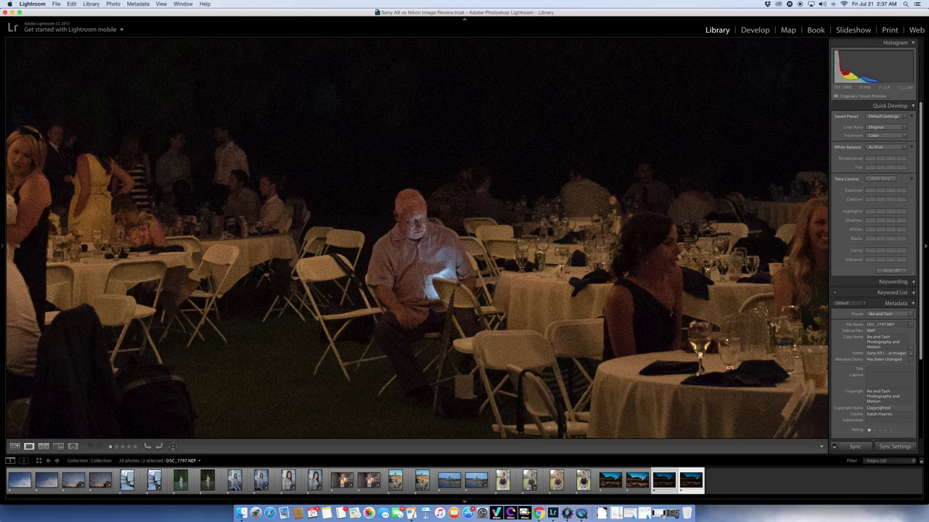
pyautogui.press('Right')
pyautogui.press('Left')
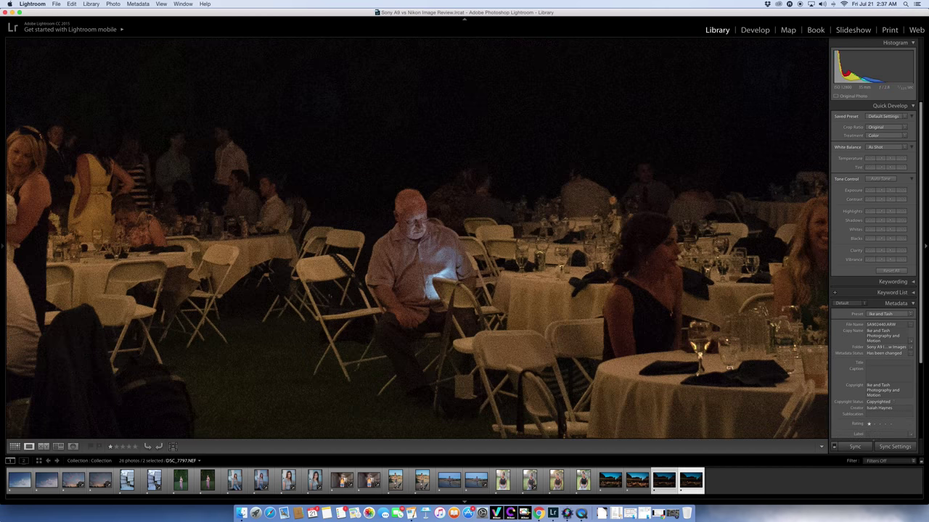
pyautogui.press('Right')
pyautogui.press('Left')
pyautogui.press('Right')
pyautogui.press('Left')
pyautogui.press('Right')
pyautogui.press('Left')
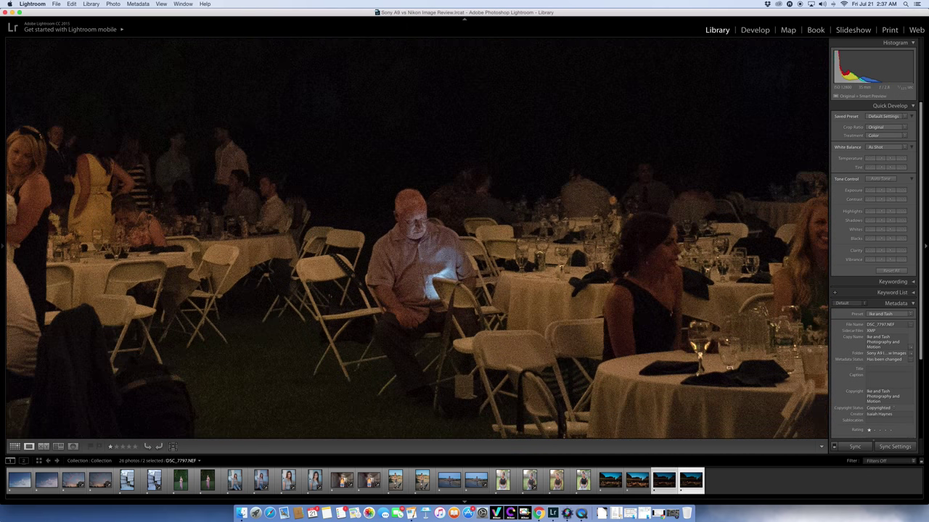
pyautogui.press('Right')
pyautogui.press('Left')
pyautogui.press('Right')
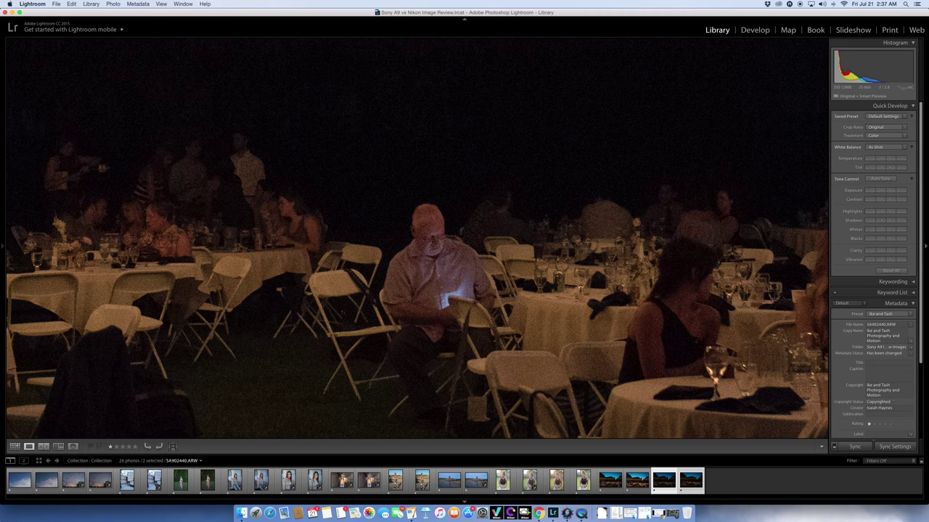
pyautogui.press('Left')
pyautogui.press('Right')
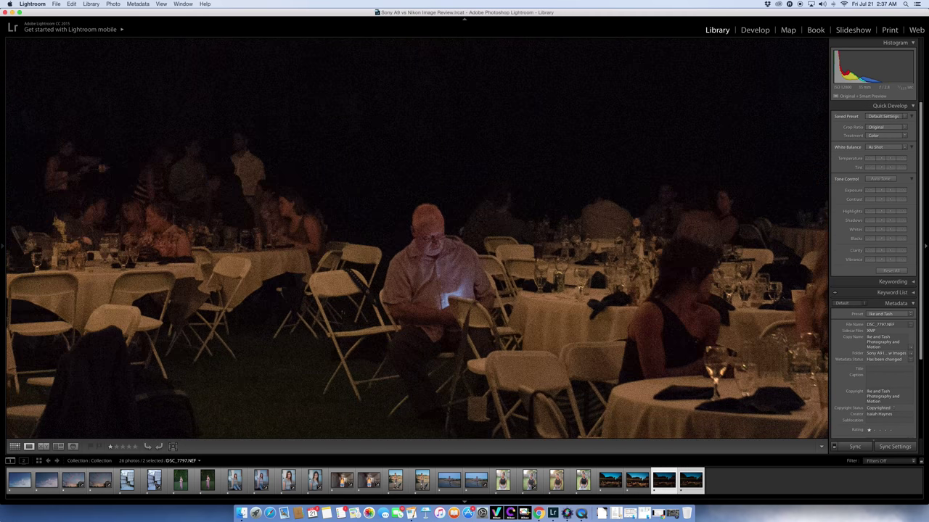
pyautogui.press('Left')
pyautogui.press('Right')
pyautogui.press('Left')
pyautogui.press('Right')
pyautogui.press('Left')
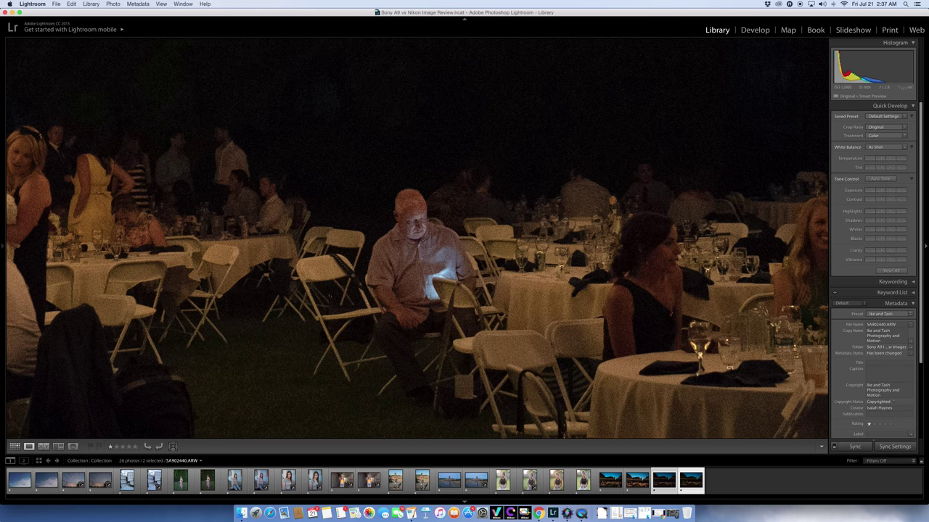
pyautogui.press('Right')
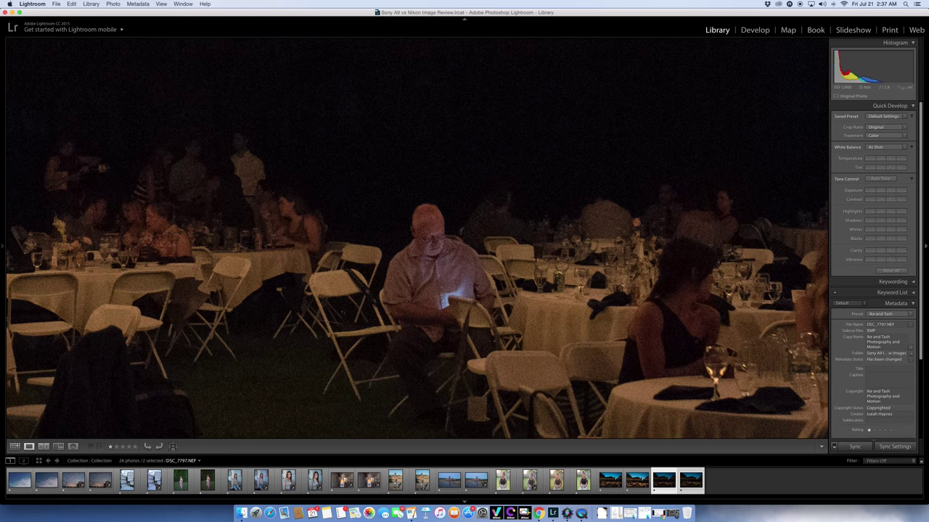
pyautogui.press('Left')
pyautogui.press('Right')
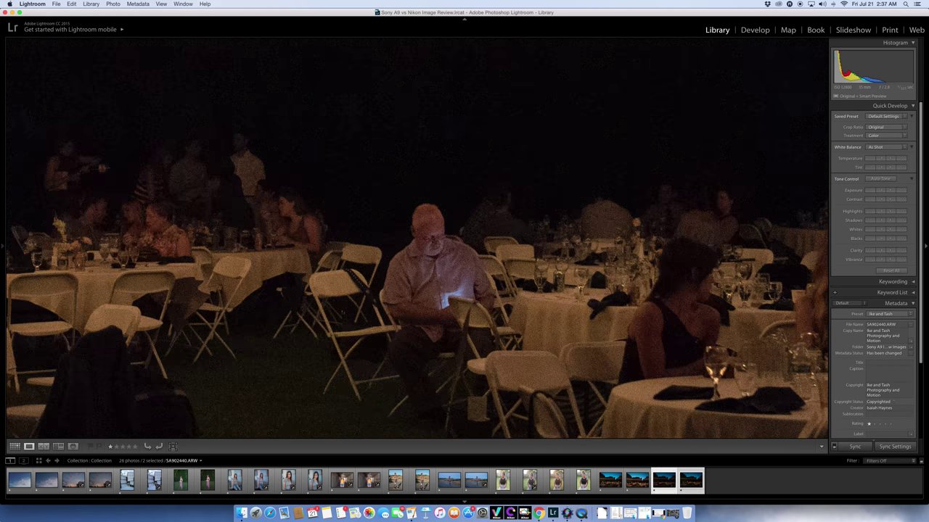
pyautogui.press('Left')
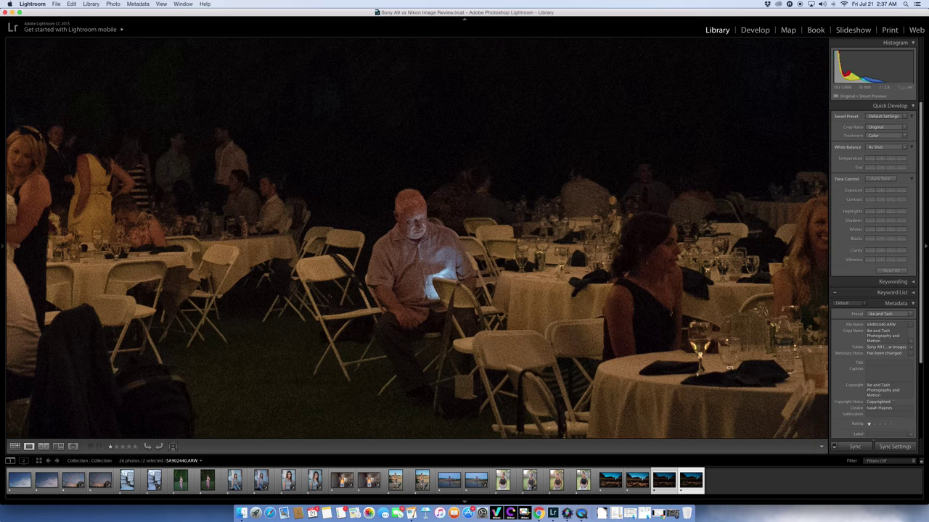
pyautogui.press('Right')
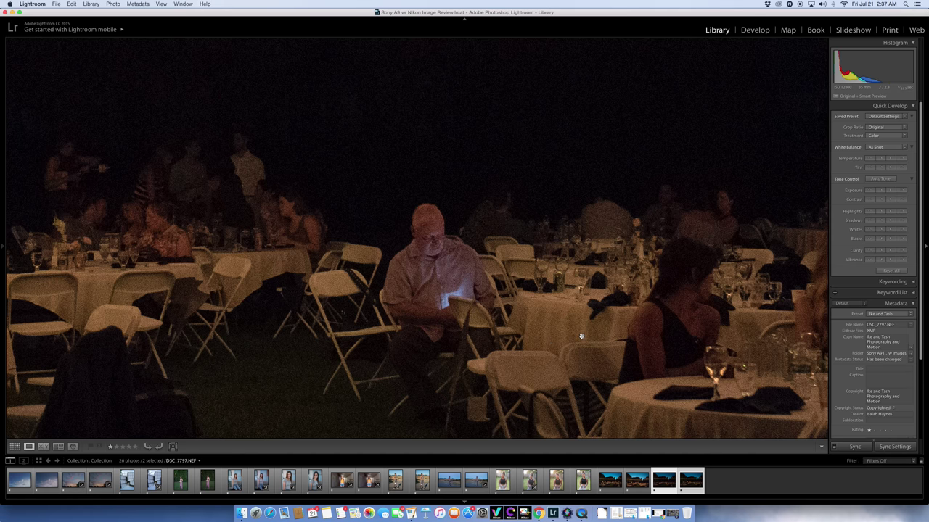
pyautogui.press('Left')
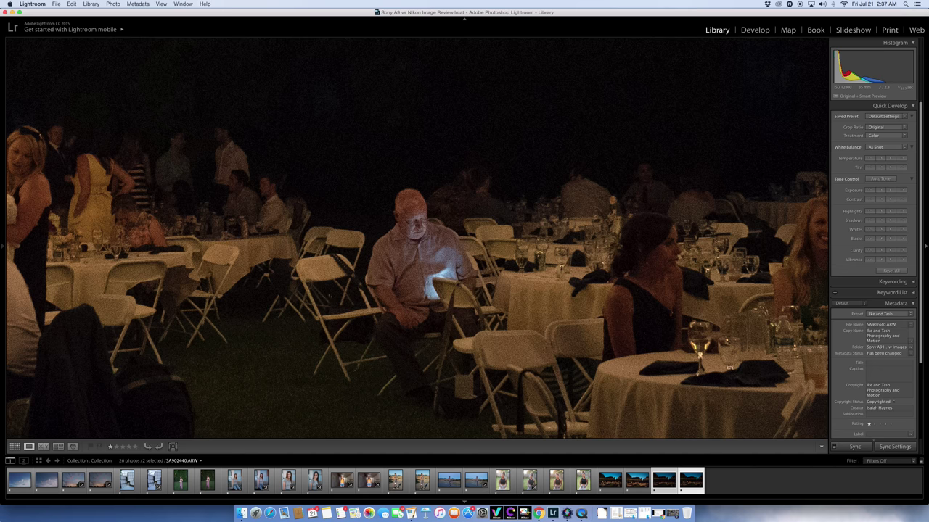
# - Return to the full frame and compare DSC_7797.NEF and SA902440.ARW in Survey view, making each photo active in turn
pyautogui.click(511, 322)
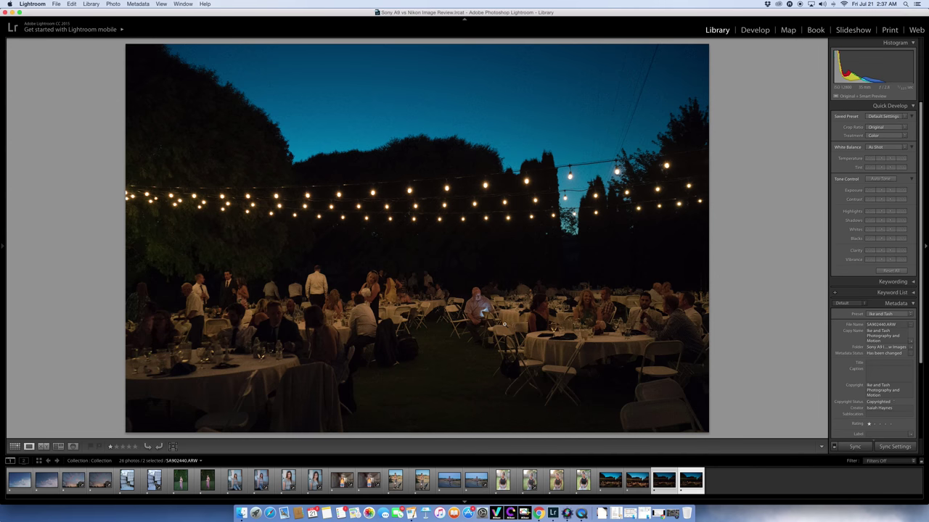
pyautogui.press('n')
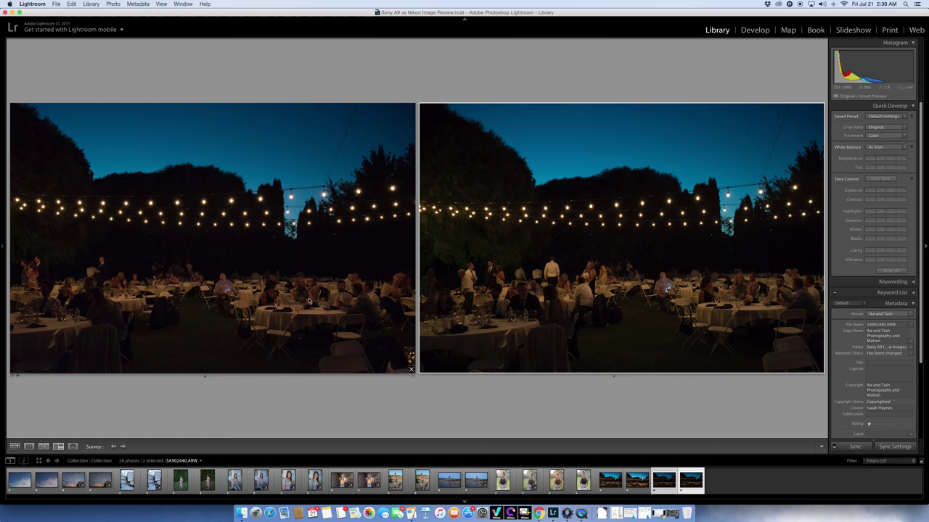
pyautogui.click(286, 292)
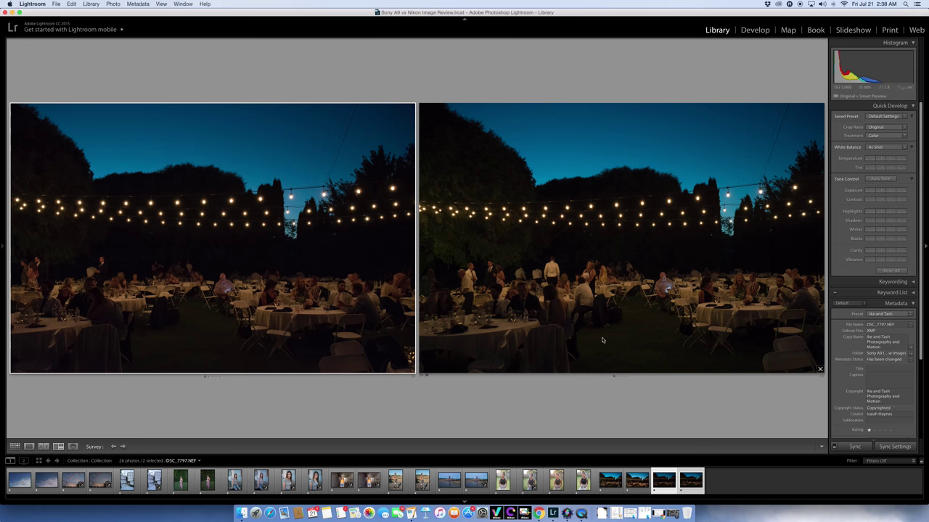
pyautogui.click(563, 292)
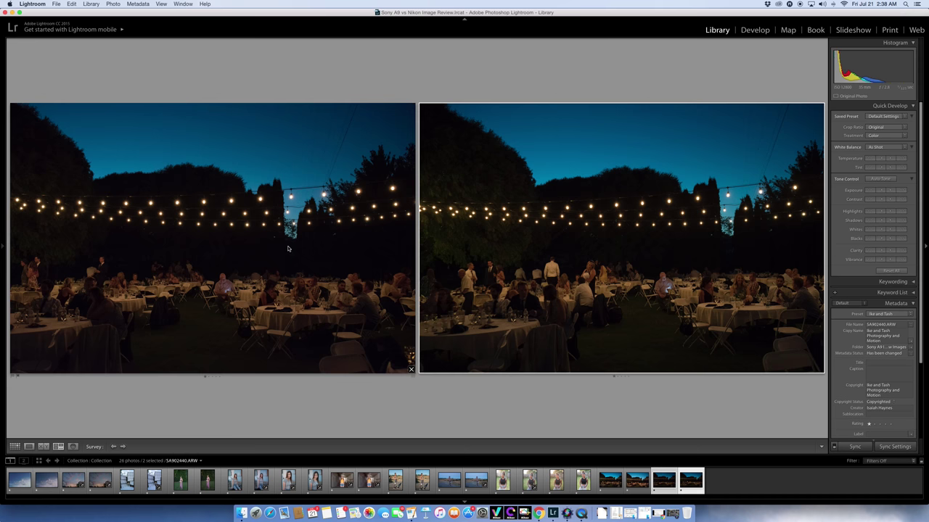
pyautogui.click(213, 237)
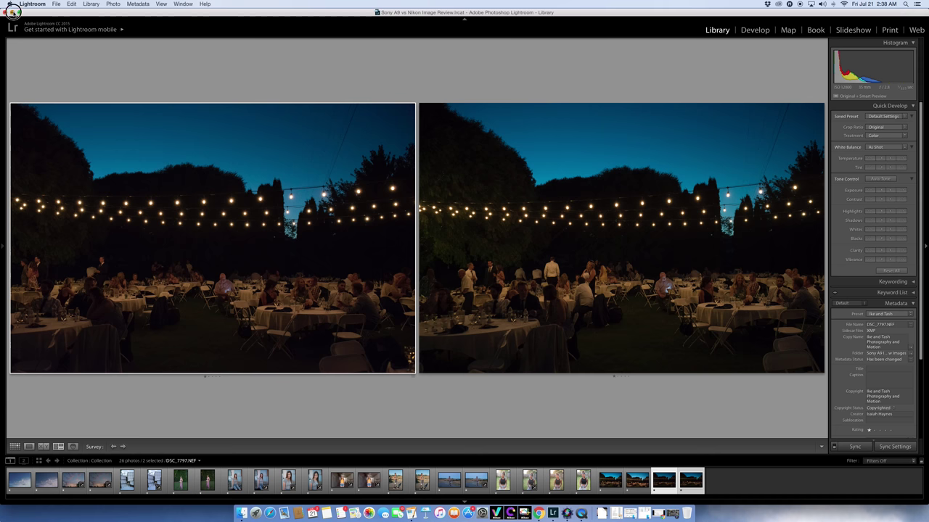
pyautogui.click(19, 13)
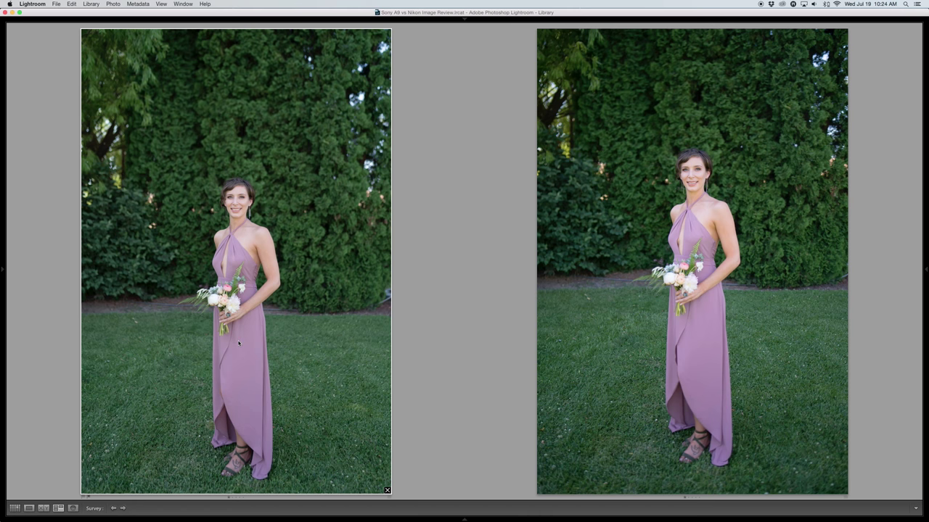
# - Open the purple-dress portraits in Develop and examine the second photo's Camera Calibration, HSL and Basic adjustments
pyautogui.press('d')
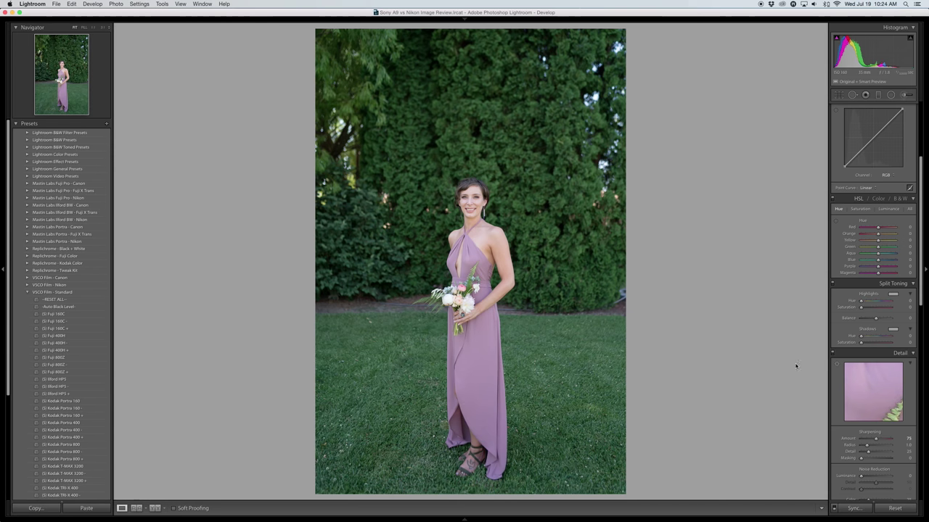
pyautogui.scroll(-10, 887, 383)
pyautogui.press('Right')
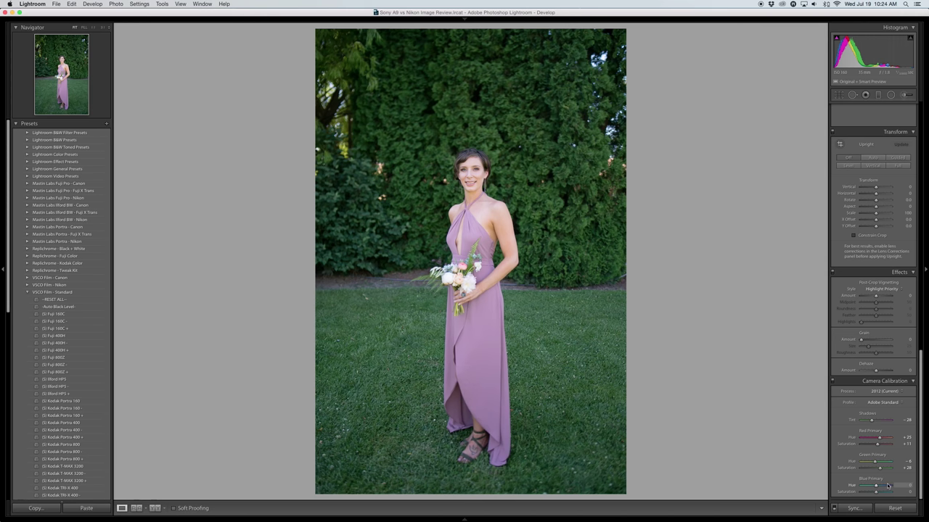
pyautogui.scroll(-1, 888, 475)
pyautogui.scroll(12, 888, 479)
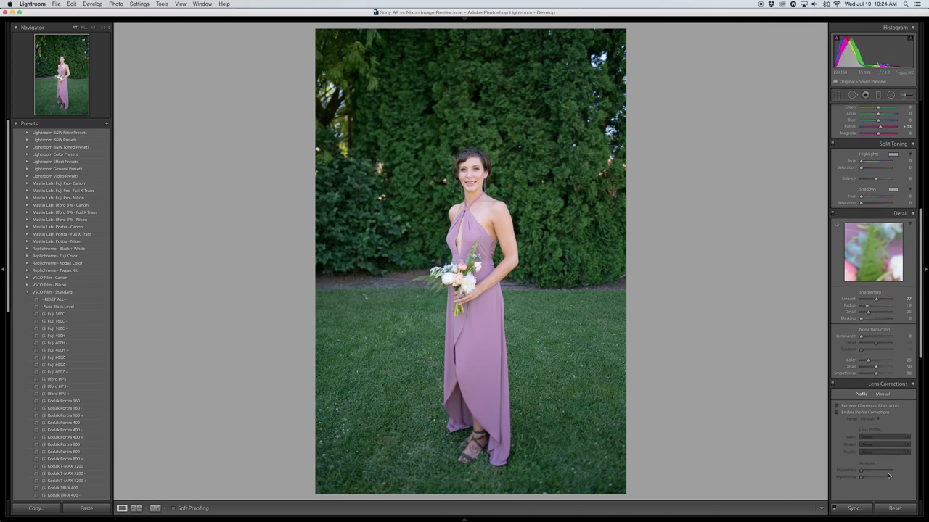
pyautogui.scroll(4, 888, 476)
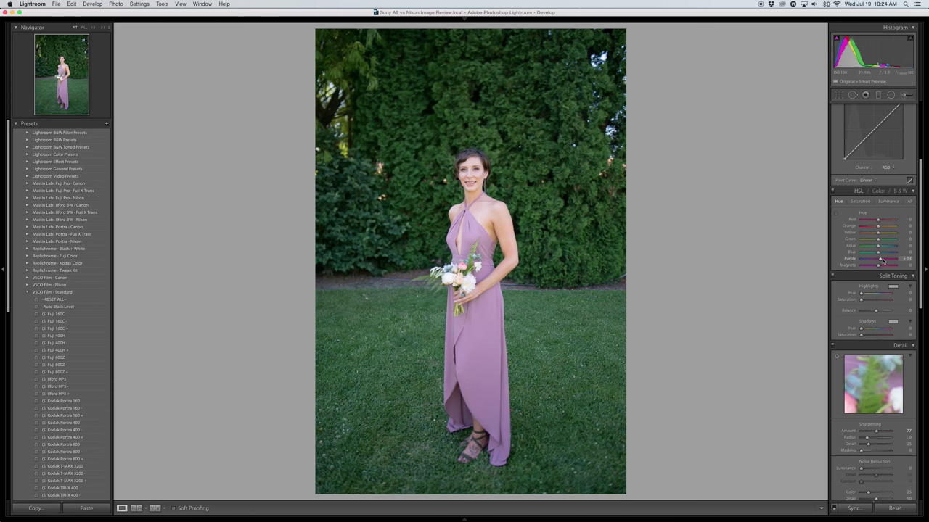
pyautogui.click(860, 202)
pyautogui.click(839, 201)
pyautogui.scroll(5, 878, 237)
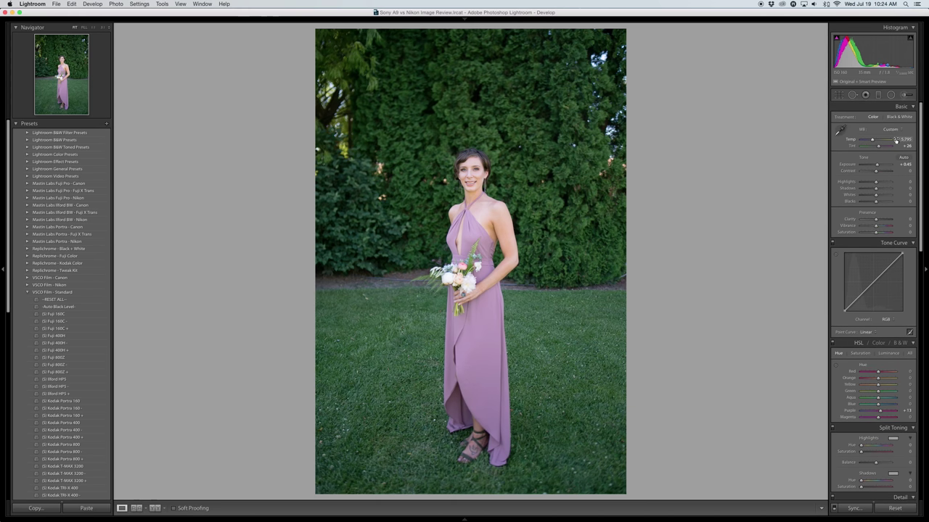
# - Alternate between the two purple-dress portraits in Develop to compare their colour, white balance and exposure
pyautogui.press('Right')
pyautogui.press('Right')
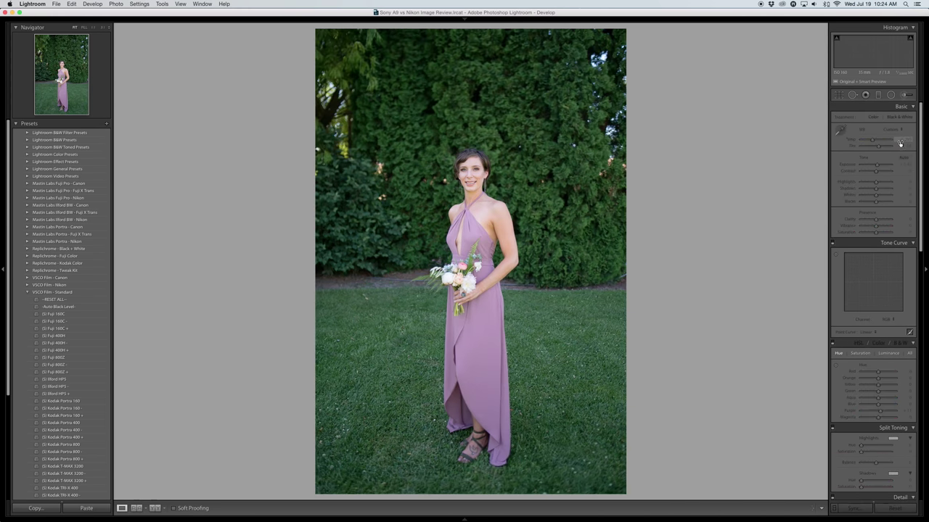
pyautogui.press('Right')
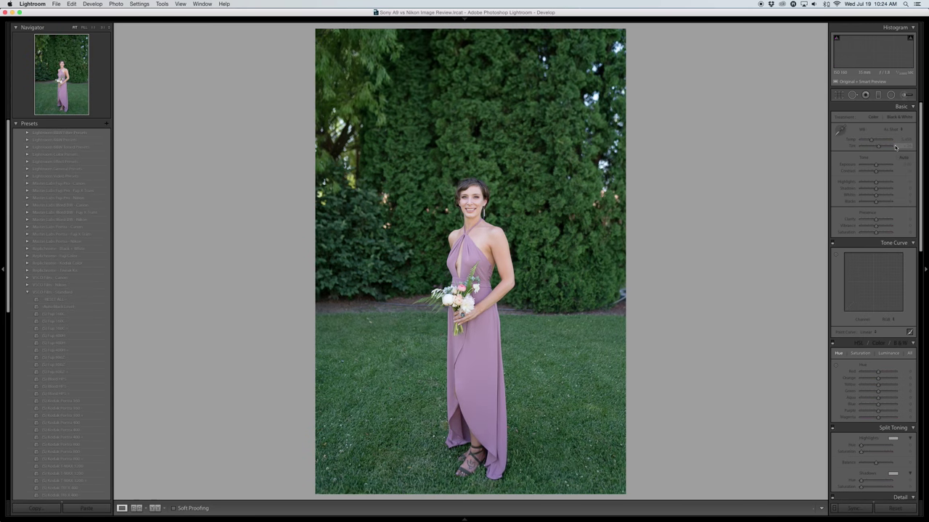
pyautogui.press('Right')
pyautogui.press('Right')
pyautogui.press('Right')
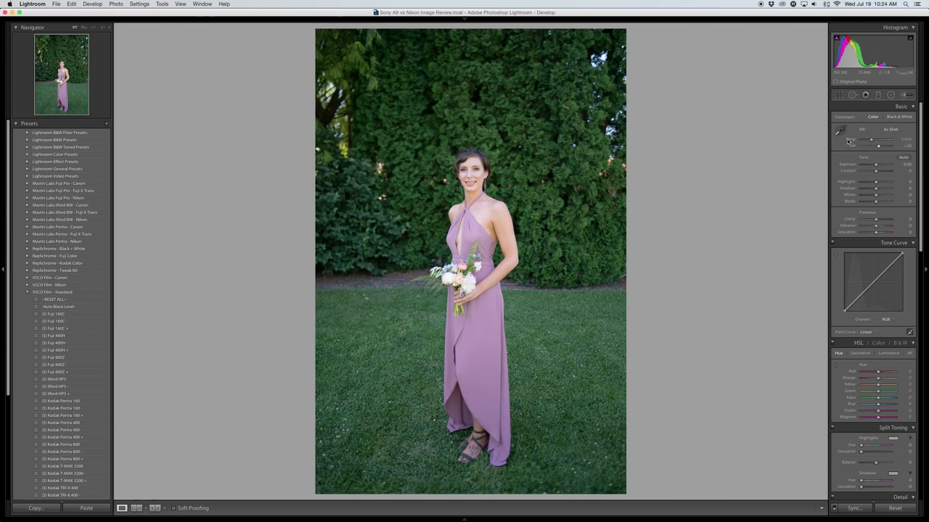
pyautogui.press('Right')
pyautogui.press('Right')
pyautogui.press('Right')
pyautogui.press('Right')
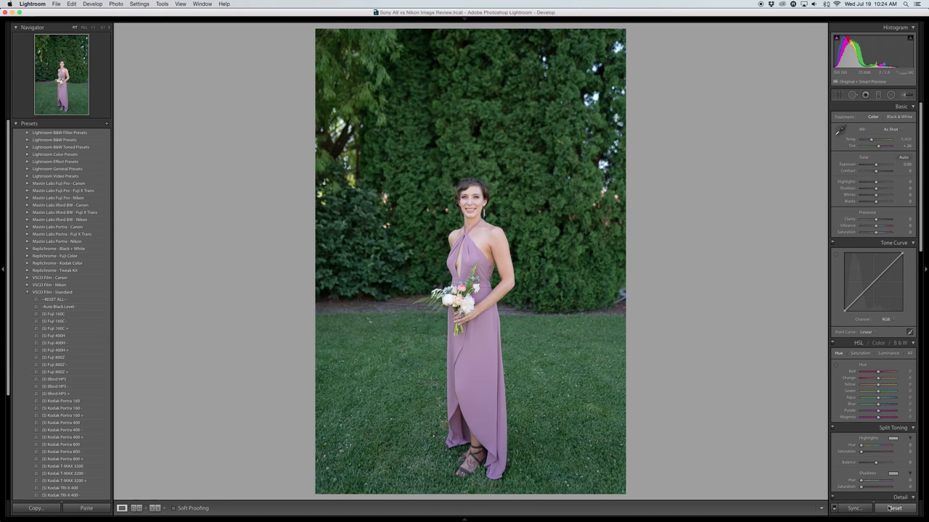
# - Reset the second purple-dress portrait's develop settings and compare it with the first portrait in Survey view
pyautogui.press('Right')
pyautogui.press('Right')
pyautogui.press('Right')
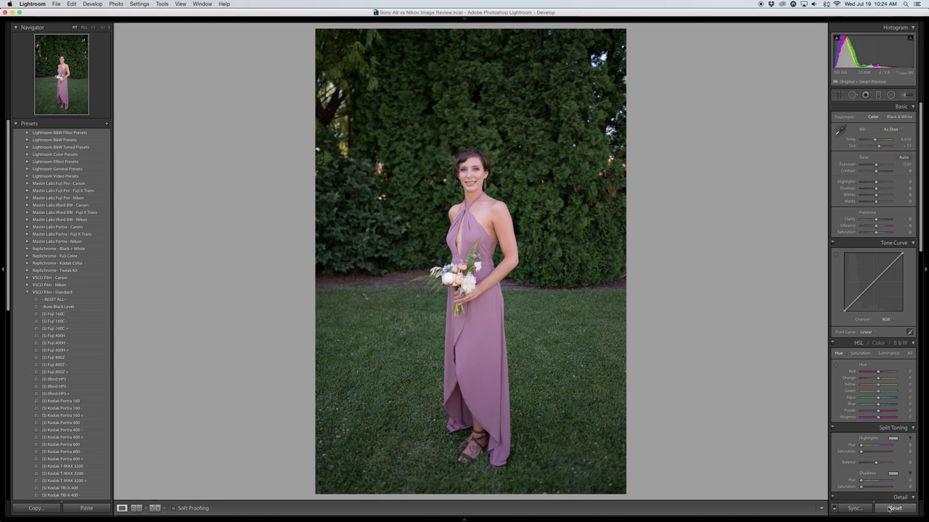
pyautogui.click(890, 509)
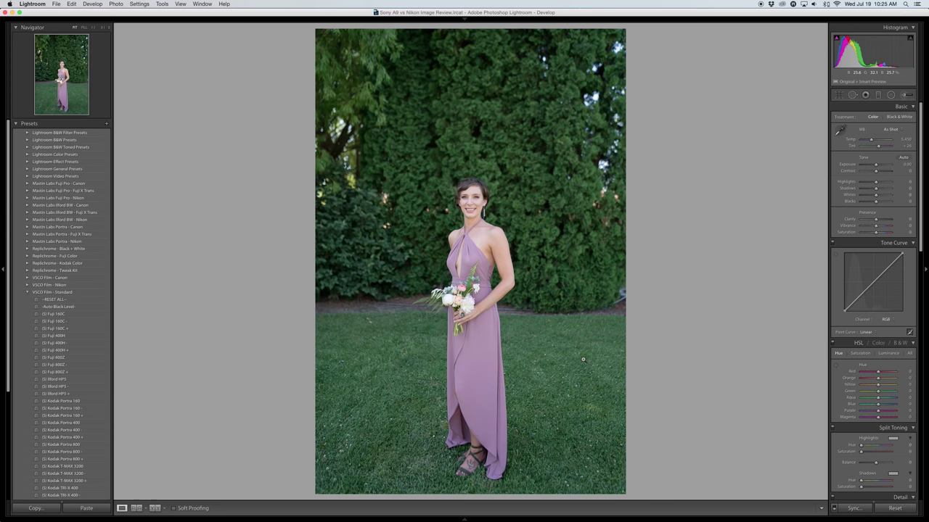
pyautogui.press('Right')
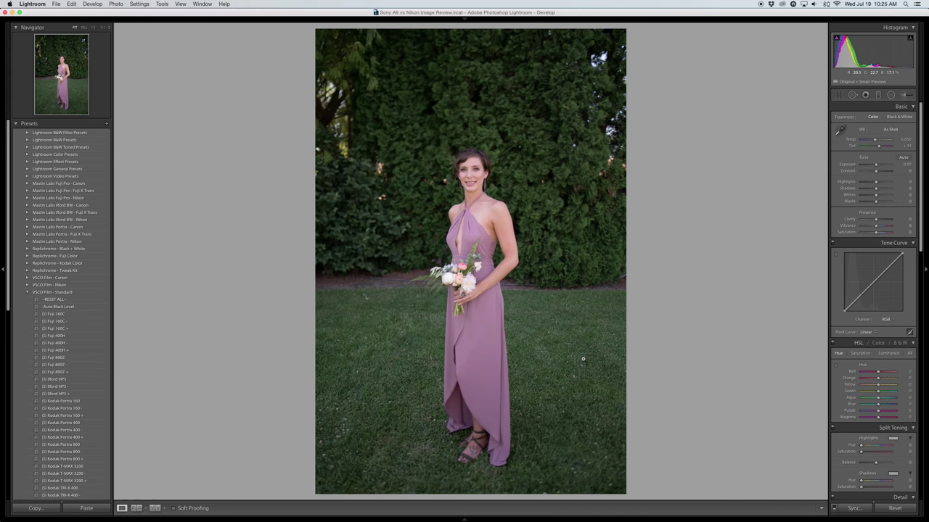
pyautogui.press('n')
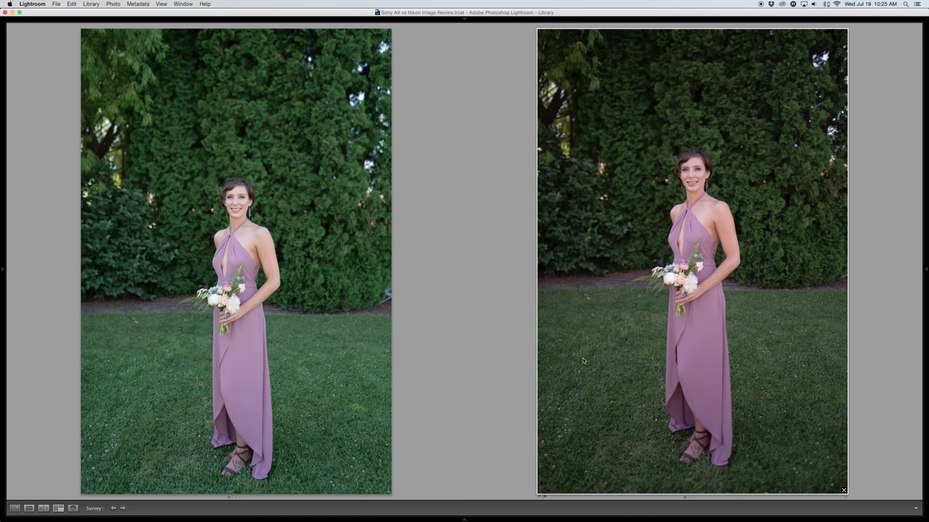
pyautogui.moveTo(640, 433)
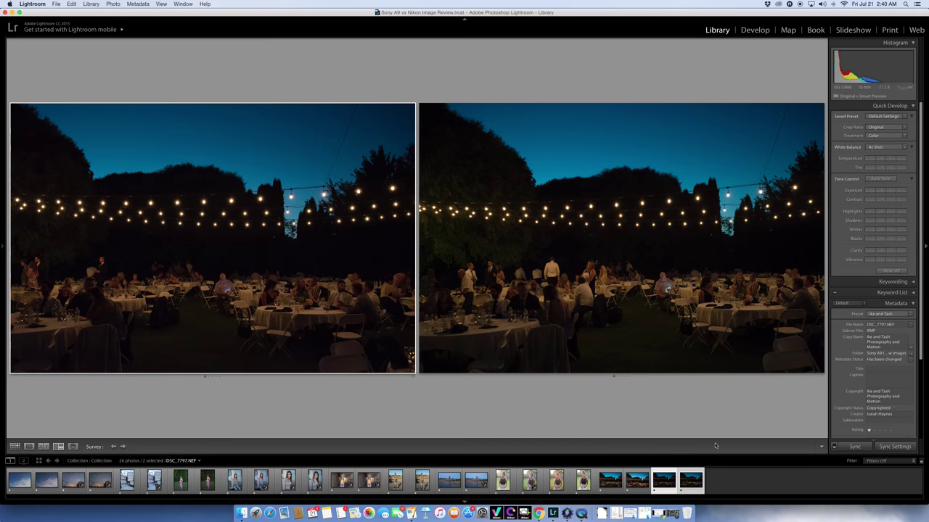
# - View single photos from the darkest night-scene pair, the black-top portraits and the dusk roadside portraits in Survey view
pyautogui.click(657, 484)
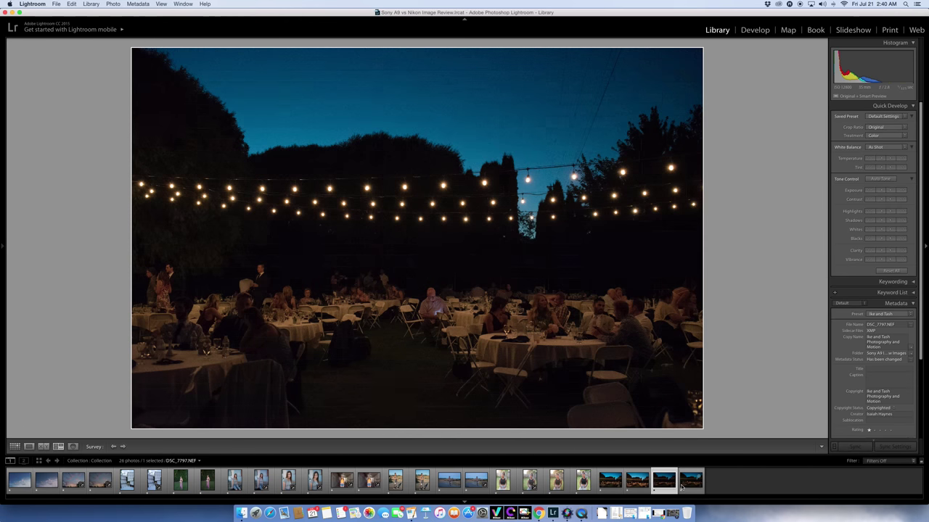
pyautogui.click(690, 483)
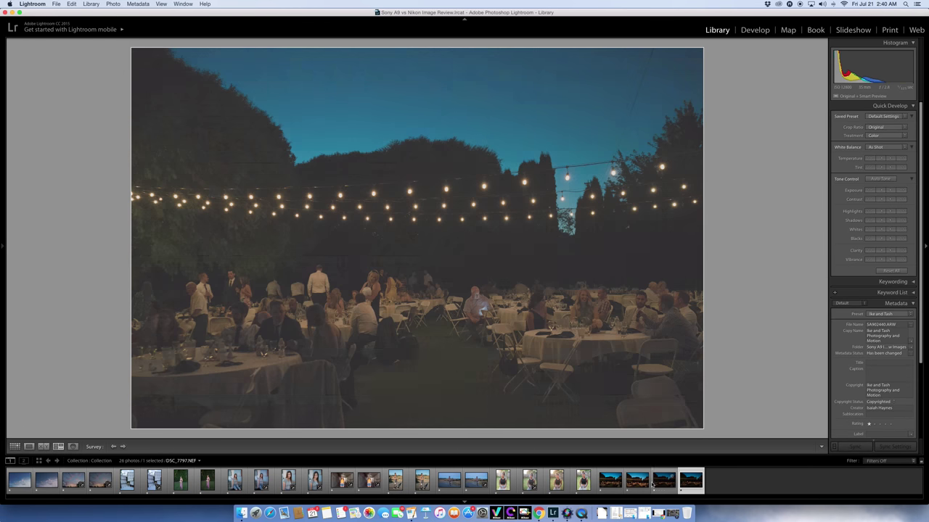
pyautogui.click(556, 483)
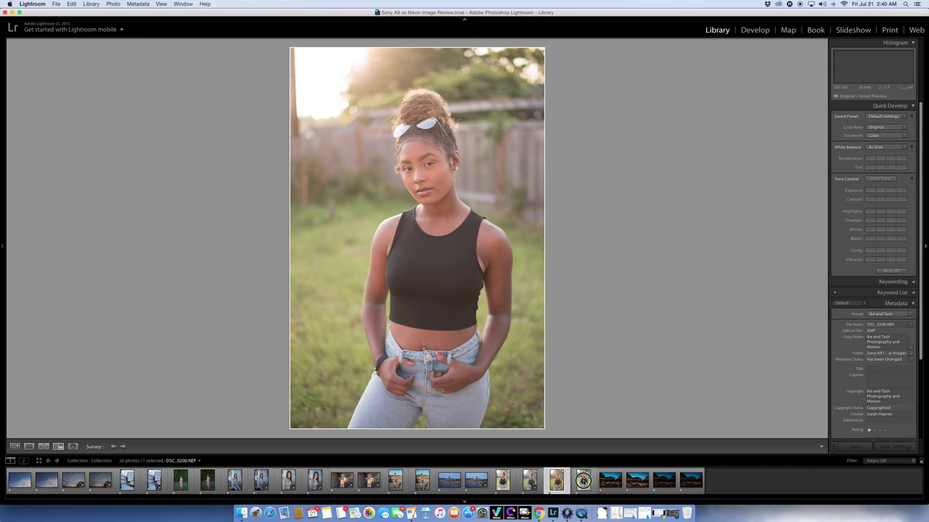
pyautogui.click(583, 483)
pyautogui.click(556, 482)
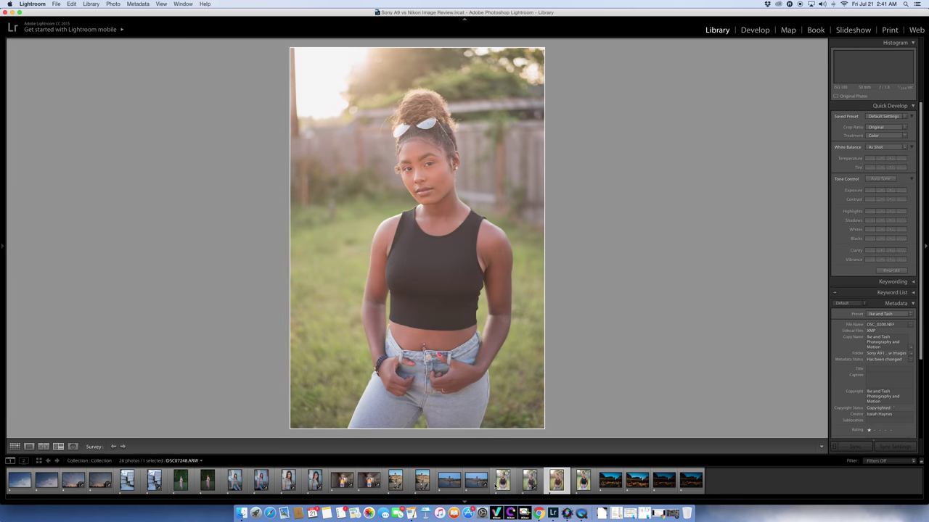
pyautogui.click(476, 483)
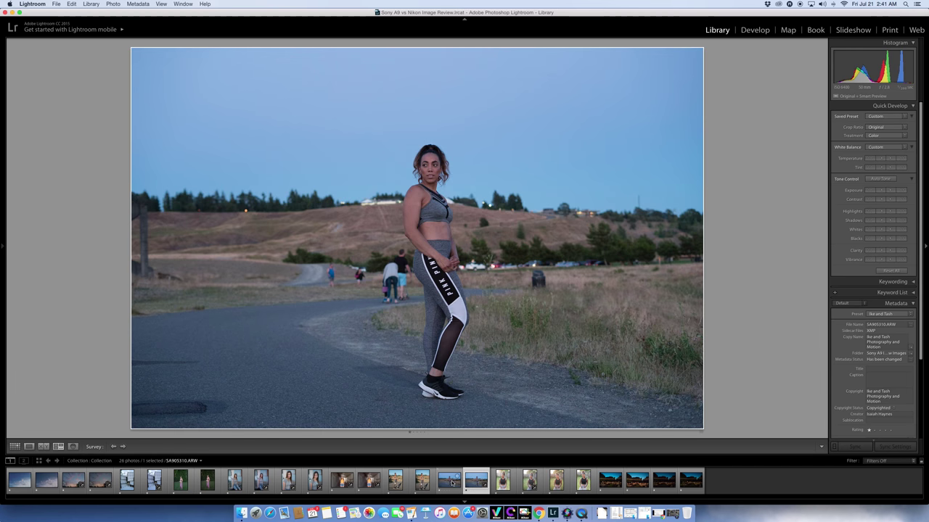
pyautogui.click(450, 482)
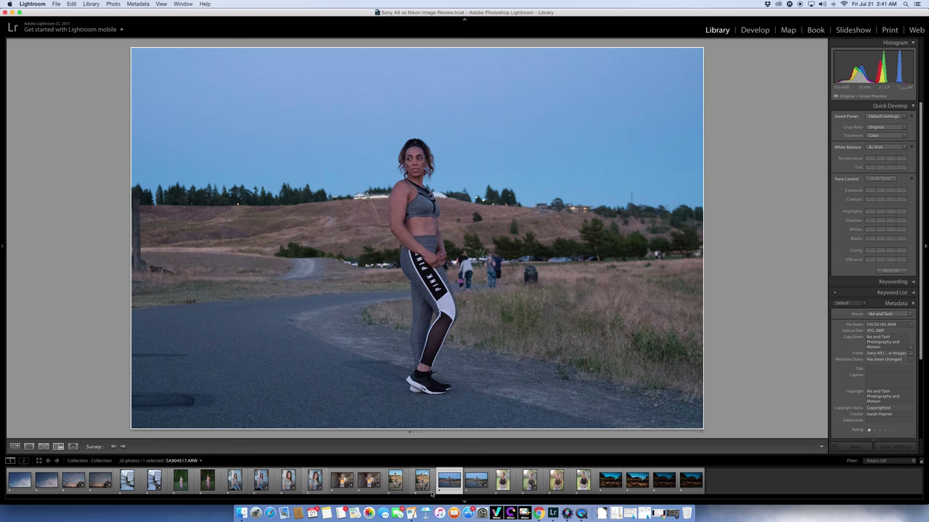
# - Alternate between the night reception photos SA902437.ARW and DSC_7790.NEF to compare their colour and noise
pyautogui.click(609, 481)
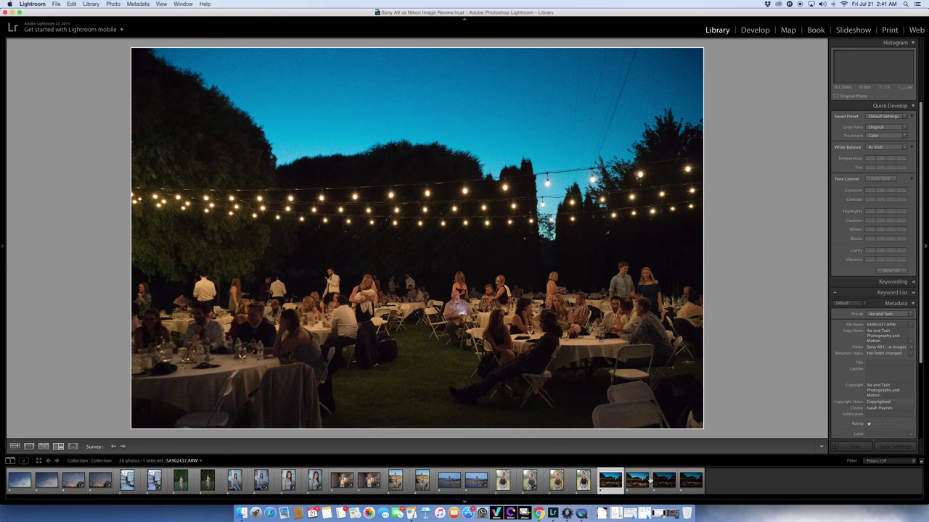
pyautogui.click(639, 482)
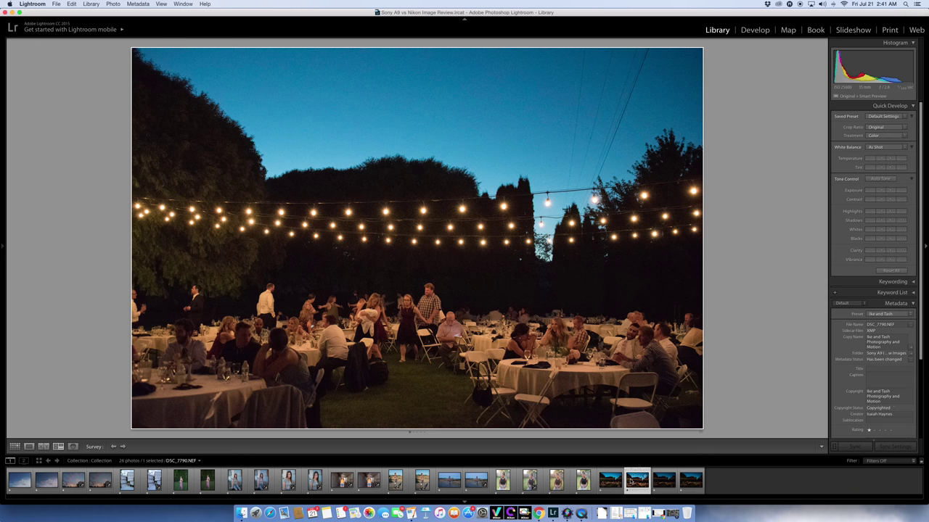
pyautogui.click(610, 481)
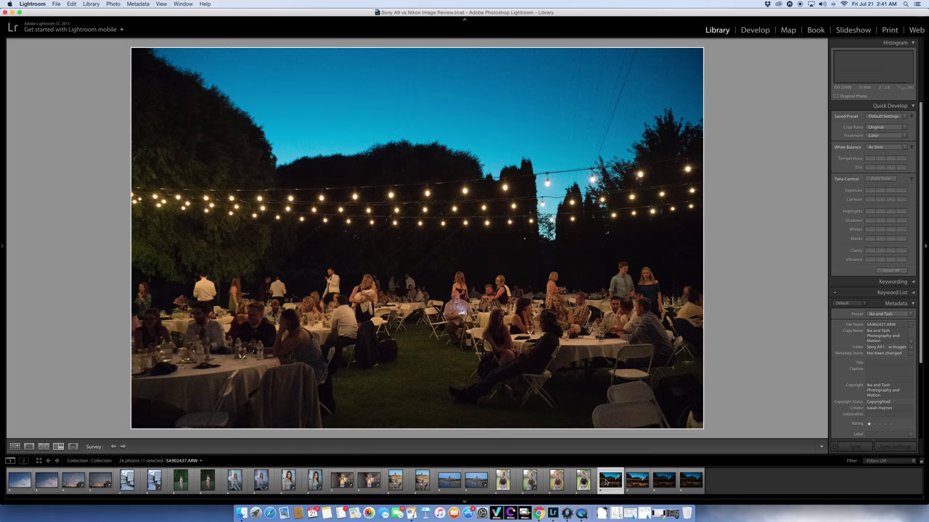
pyautogui.press('Right')
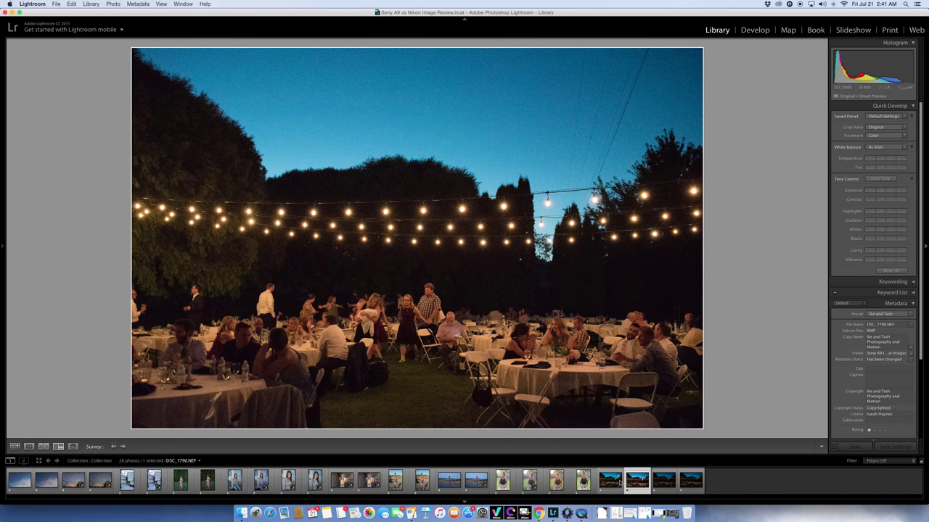
pyautogui.click(615, 482)
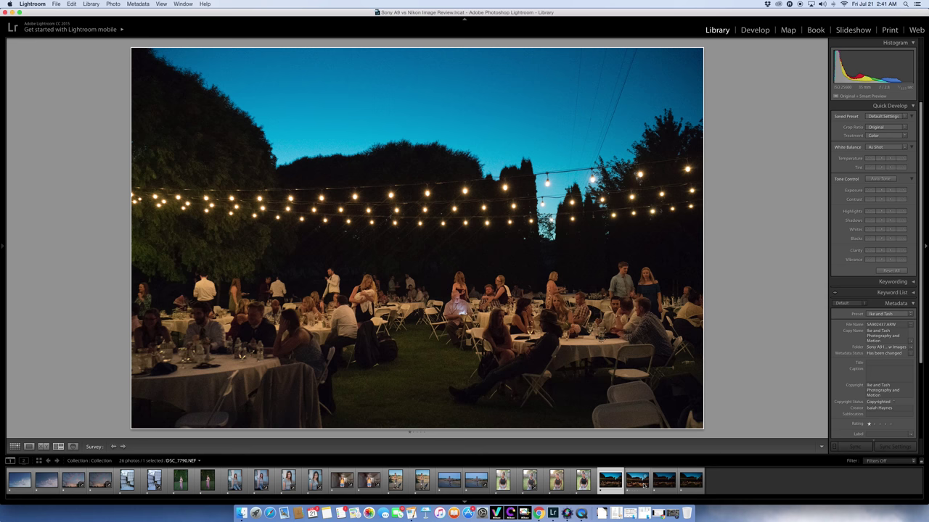
pyautogui.click(643, 485)
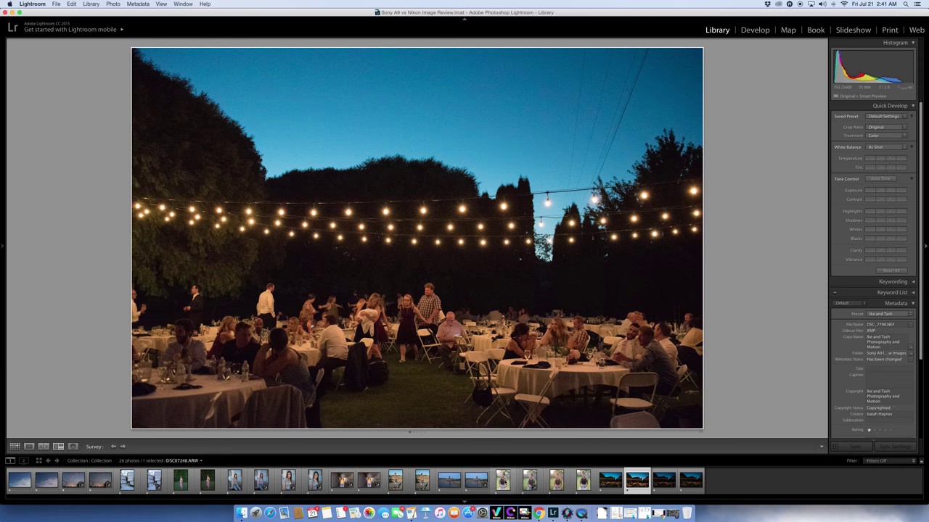
# - Alternate between the dusk roadside portraits DSC02105.ARW and SA905310.ARW to compare their colours
pyautogui.click(441, 483)
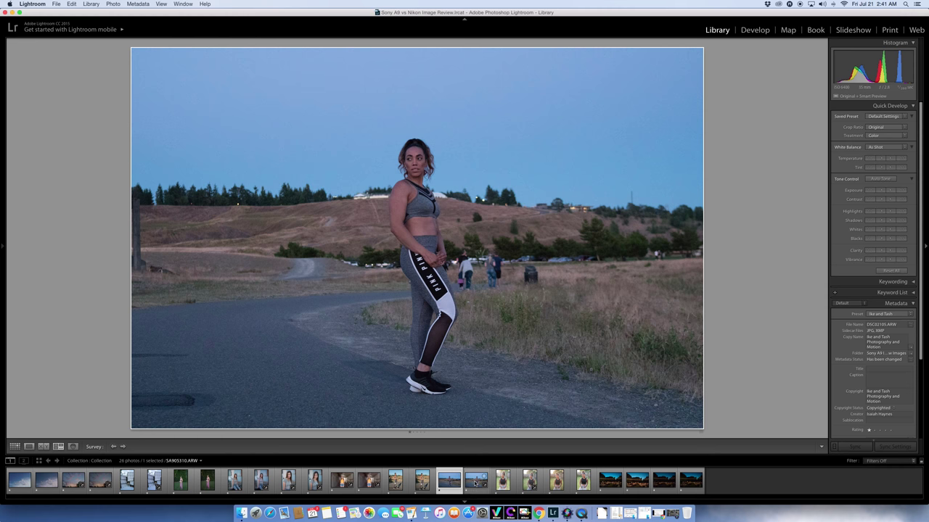
pyautogui.click(476, 482)
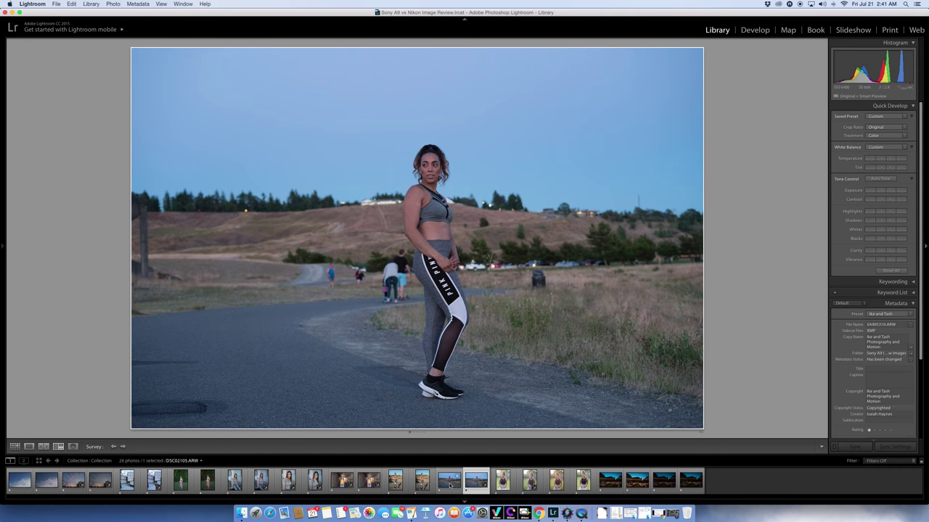
pyautogui.click(449, 484)
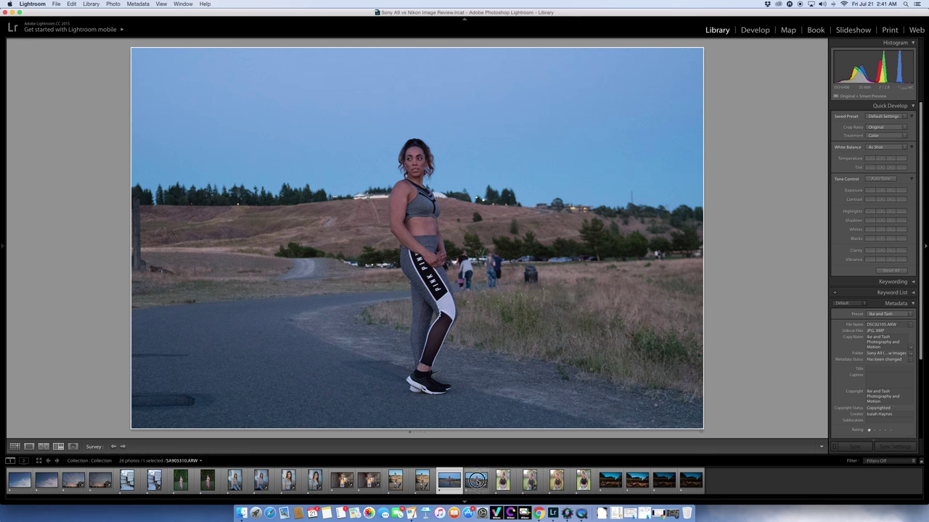
pyautogui.click(467, 484)
# - View the sunlit full-length portraits DSC01554.ARW and SA904517.ARW individually, and compare them side by side in Survey view
pyautogui.click(395, 482)
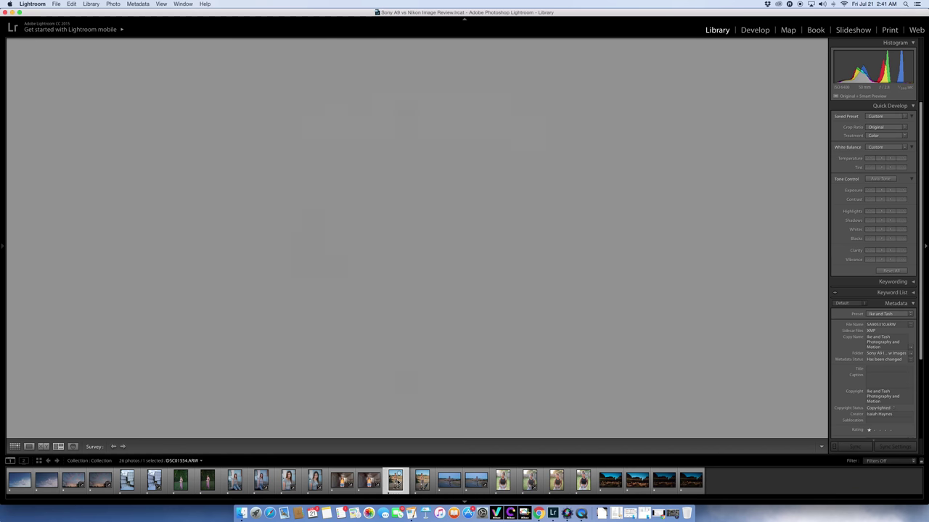
pyautogui.click(421, 481)
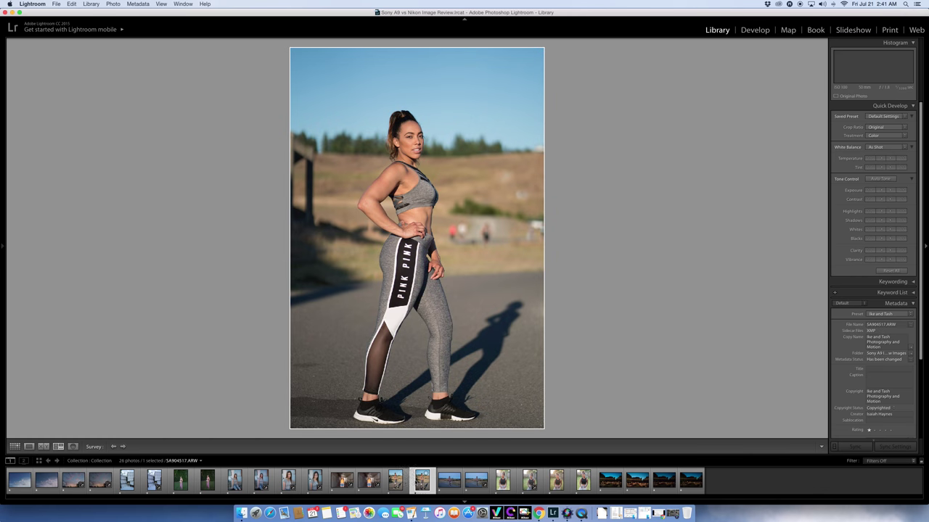
pyautogui.click(396, 484)
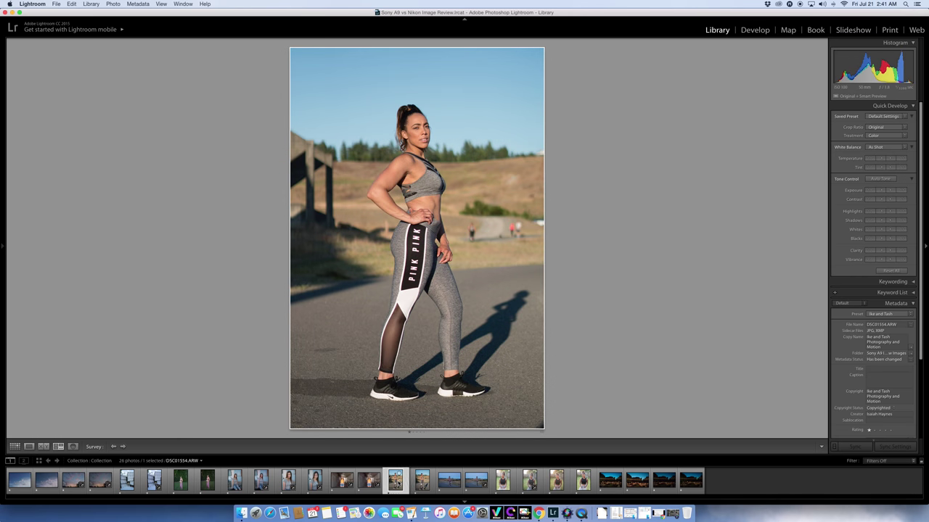
pyautogui.keyDown('super'); pyautogui.click(414, 483); pyautogui.keyUp('super')
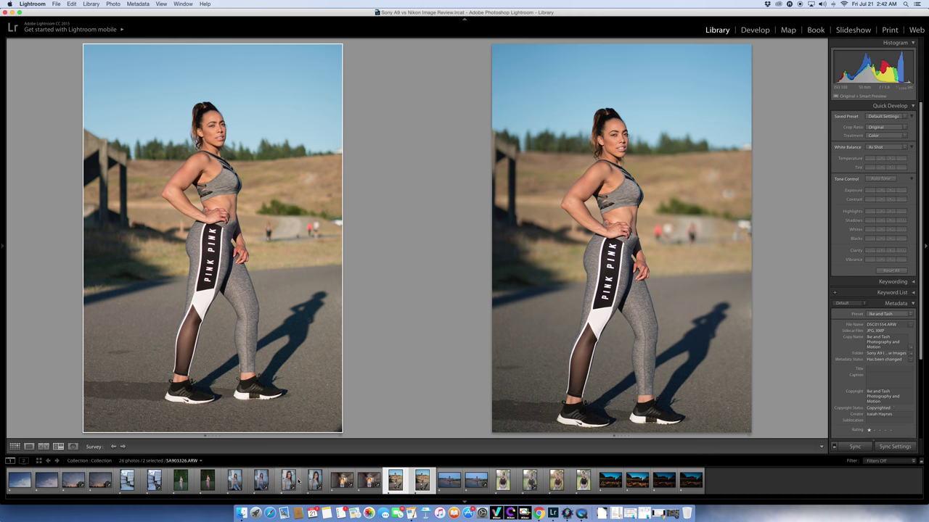
# - Compare the striped-shirt truck portraits and the purple-dress portraits side by side, one pair at a time
pyautogui.click(261, 484)
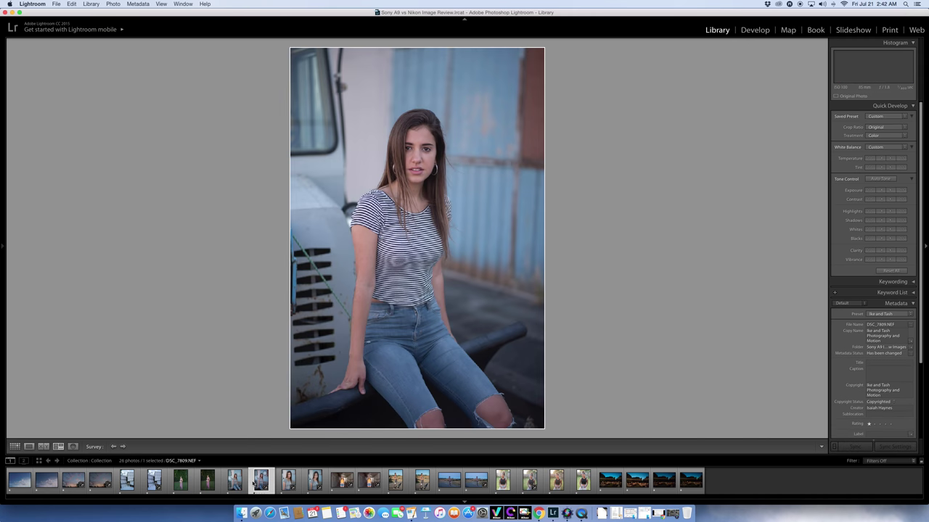
pyautogui.click(236, 484)
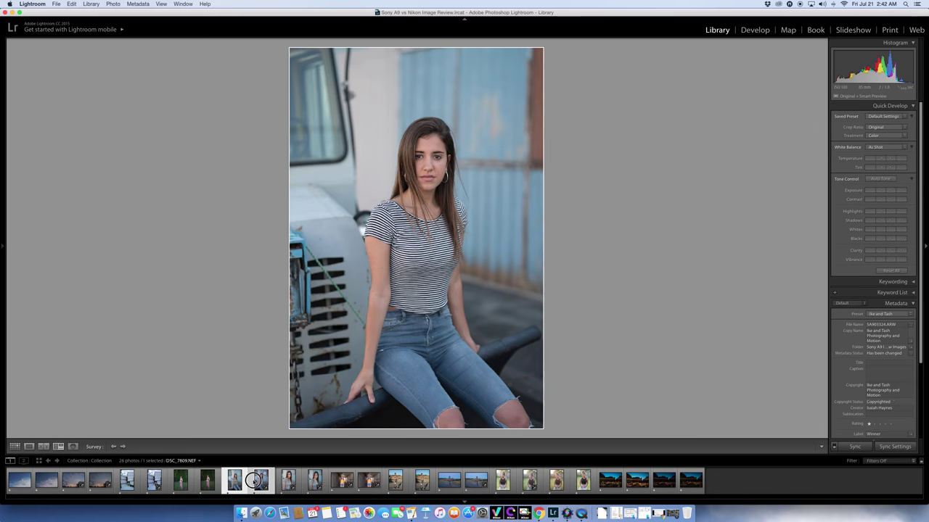
pyautogui.hotkey('shift', 'Right')
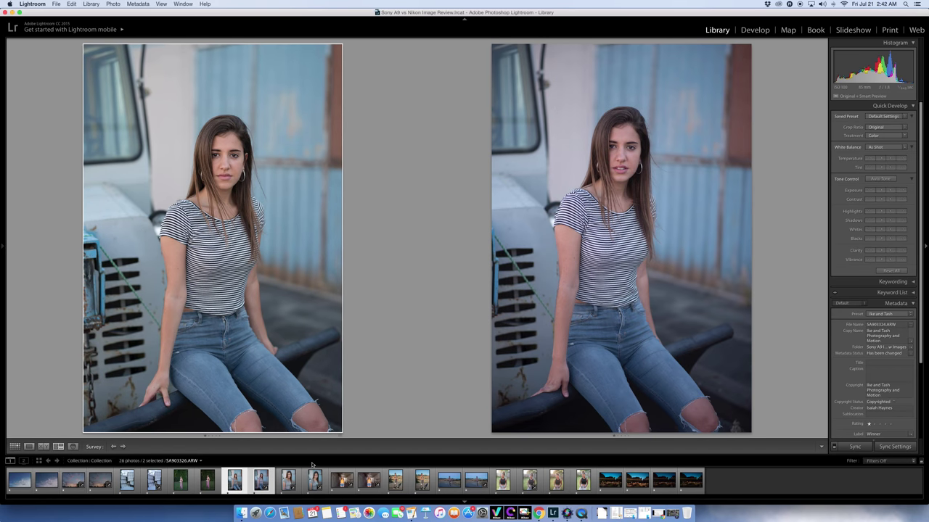
pyautogui.click(181, 484)
pyautogui.keyDown('shift'); pyautogui.click(205, 492); pyautogui.keyUp('shift')
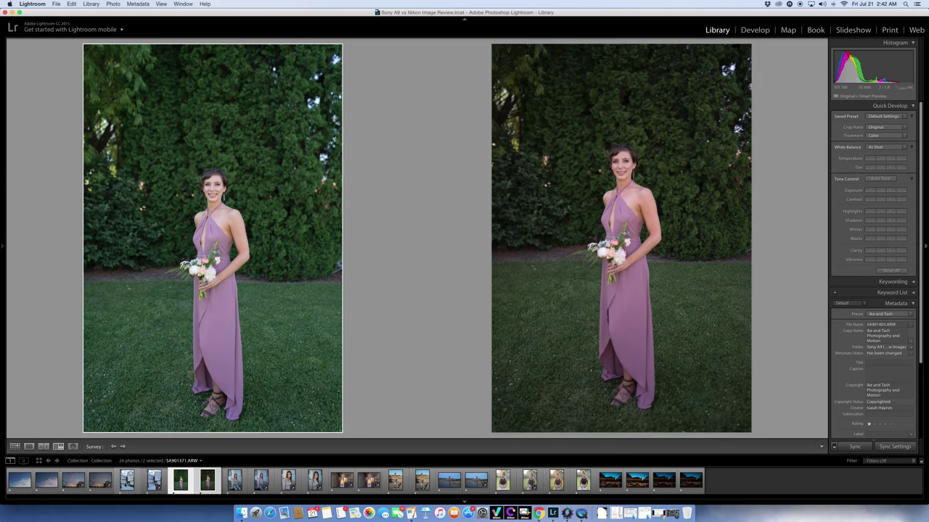
# - Compare the table seating card photos side by side, followed by the sunset sky pair with the tree
pyautogui.click(134, 483)
pyautogui.keyDown('shift'); pyautogui.click(150, 483); pyautogui.keyUp('shift')
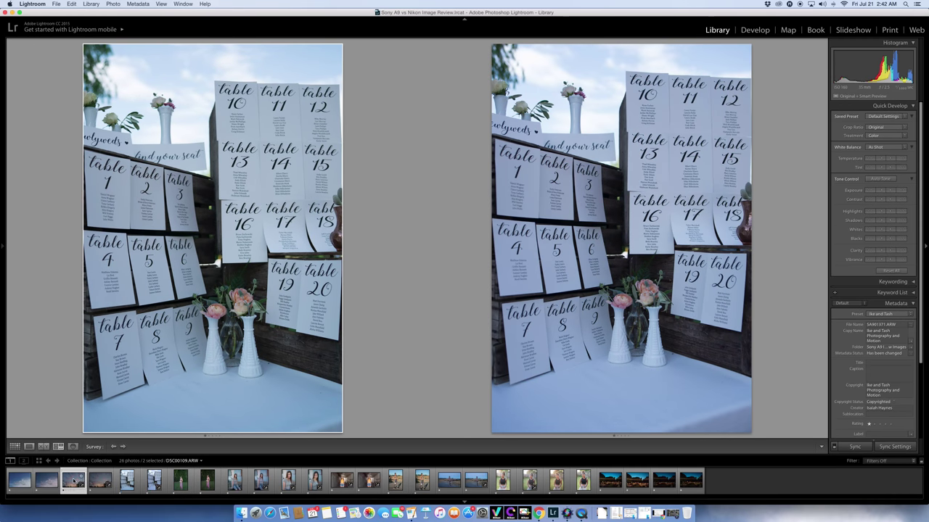
pyautogui.click(73, 482)
pyautogui.keyDown('shift'); pyautogui.click(101, 481); pyautogui.keyUp('shift')
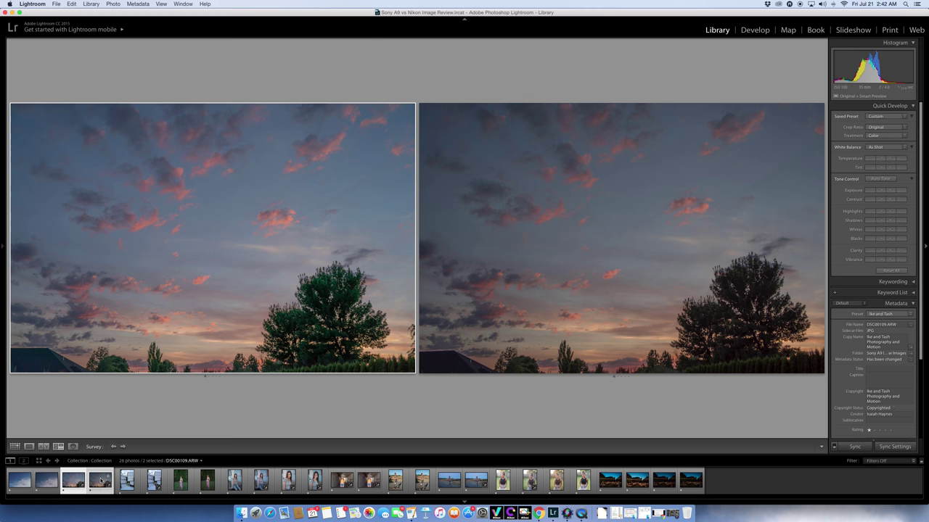
# - View the seating card and purple-dress photos one at a time, ending on DSC_7574.NEF, and return to Grid view
pyautogui.click(127, 481)
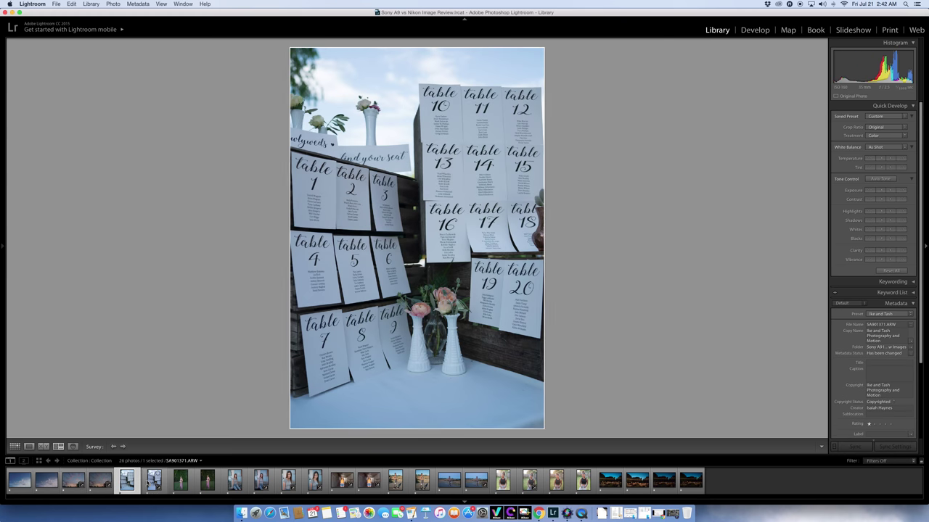
pyautogui.click(154, 480)
pyautogui.click(181, 480)
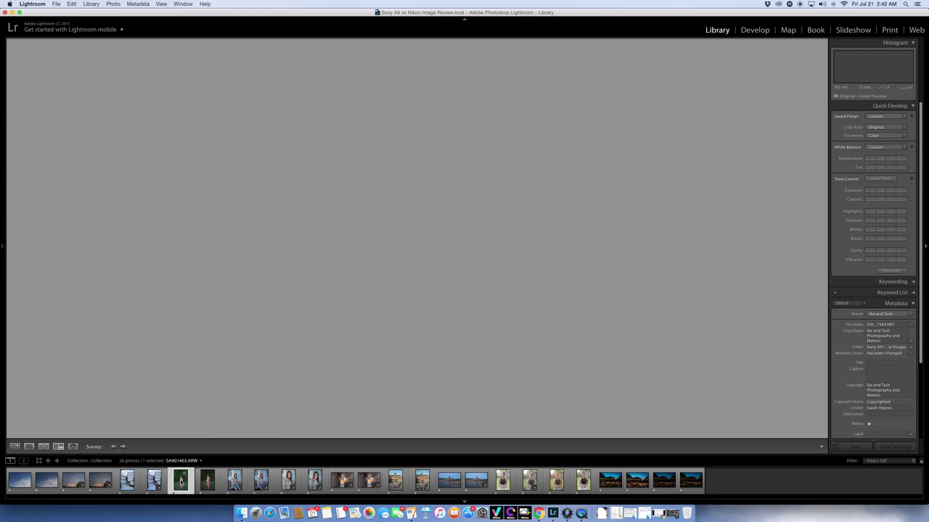
pyautogui.click(207, 480)
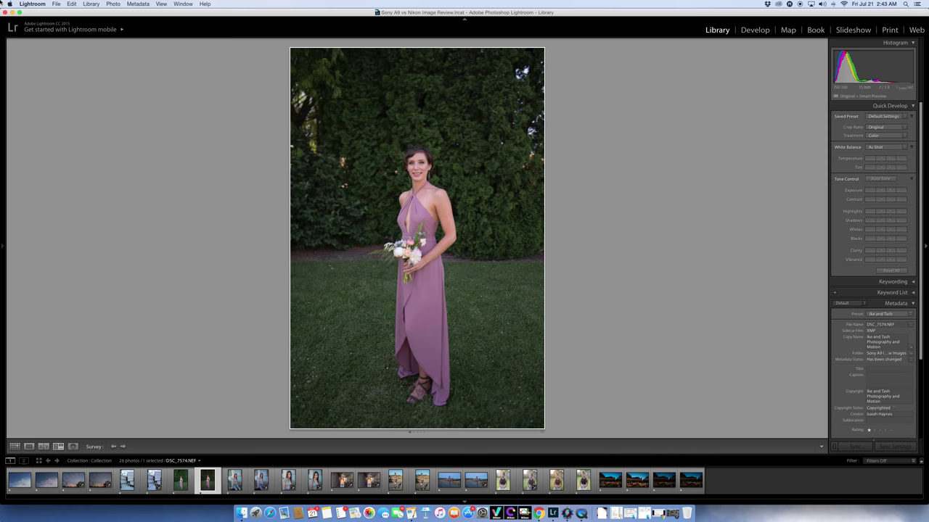
pyautogui.press('g')
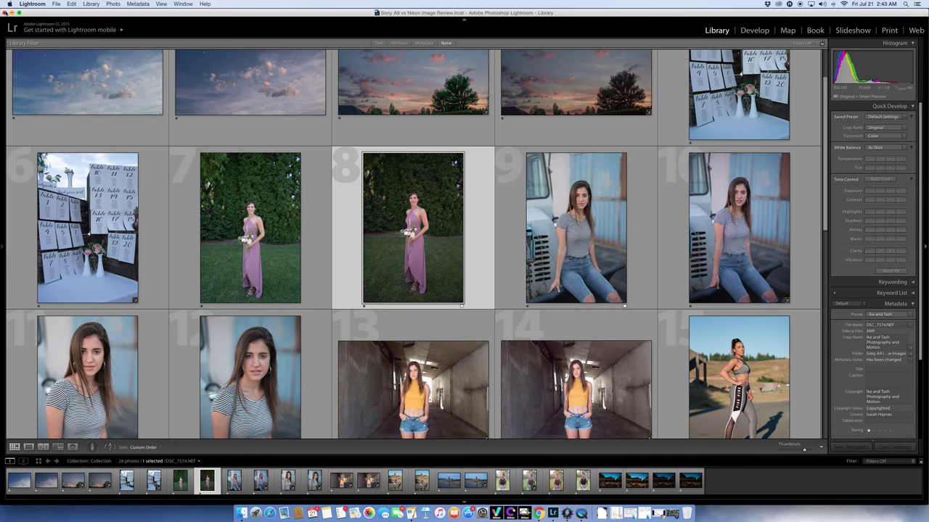